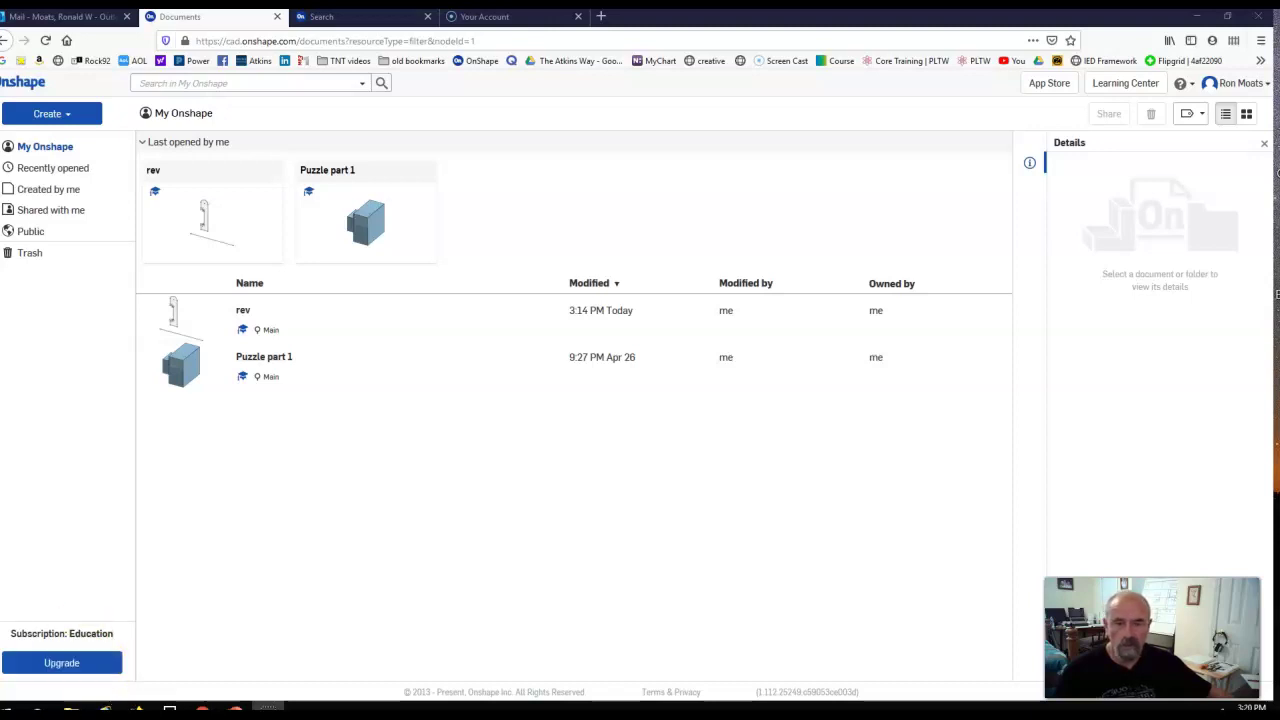
{"action": "left_click", "coordinate": [247, 358]}
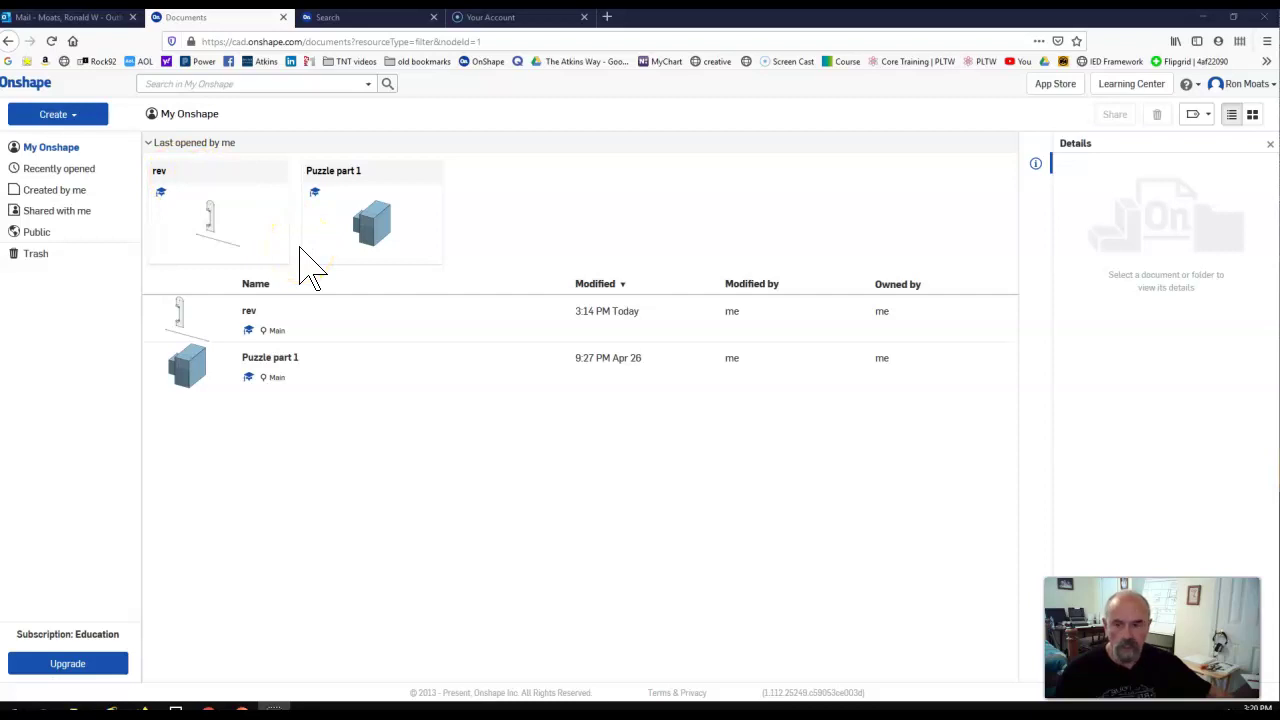
{"action": "left_click", "coordinate": [277, 218]}
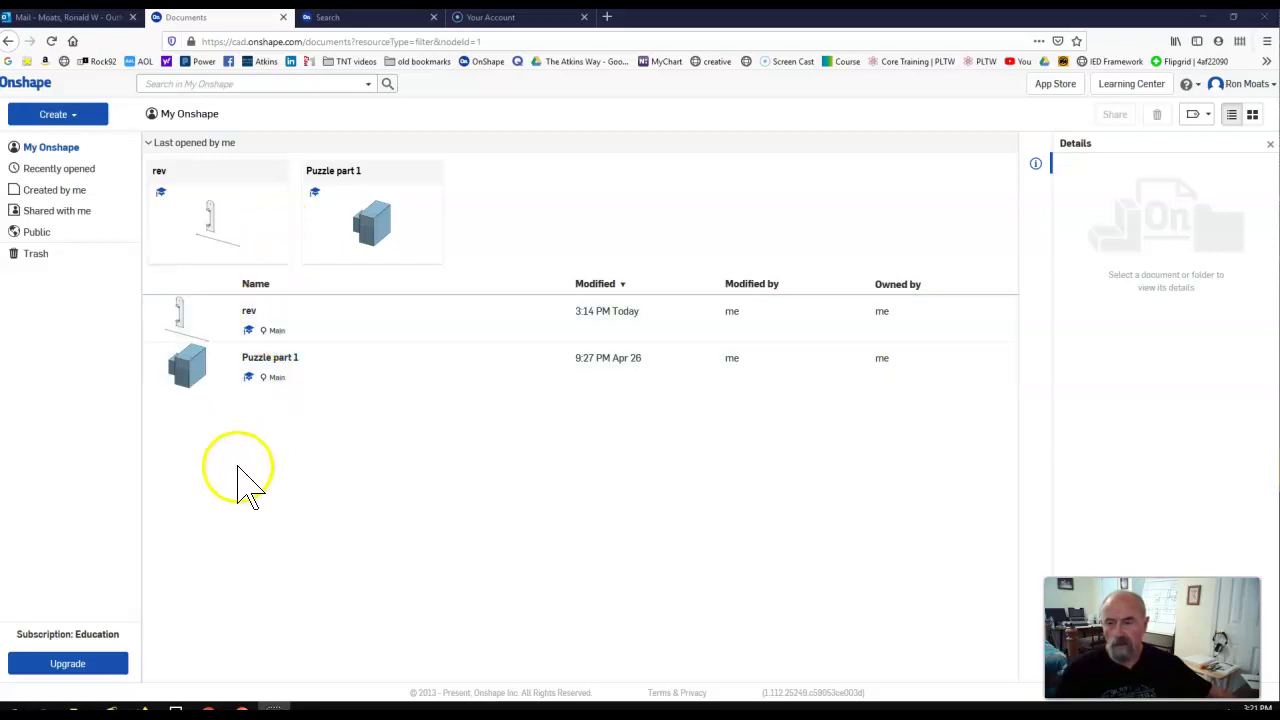
{"action": "left_click", "coordinate": [40, 672]}
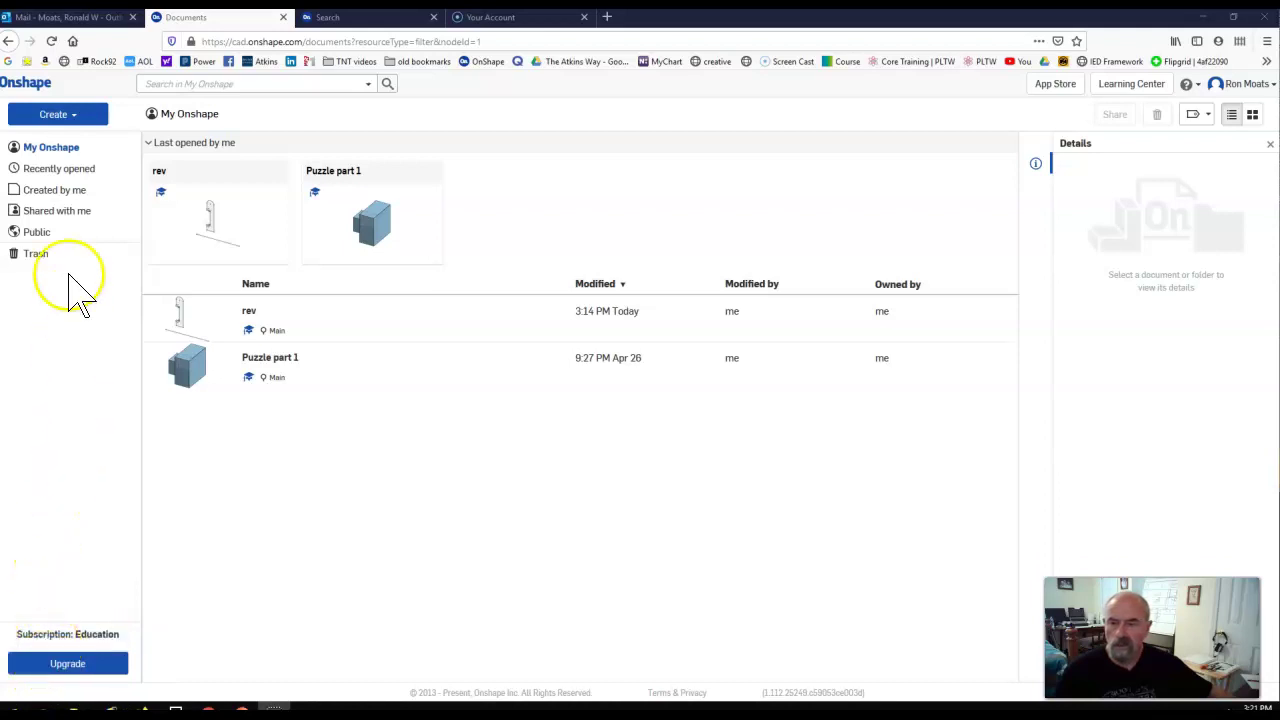
Step: Create a new document named Wheel
{"action": "left_click", "coordinate": [83, 119]}
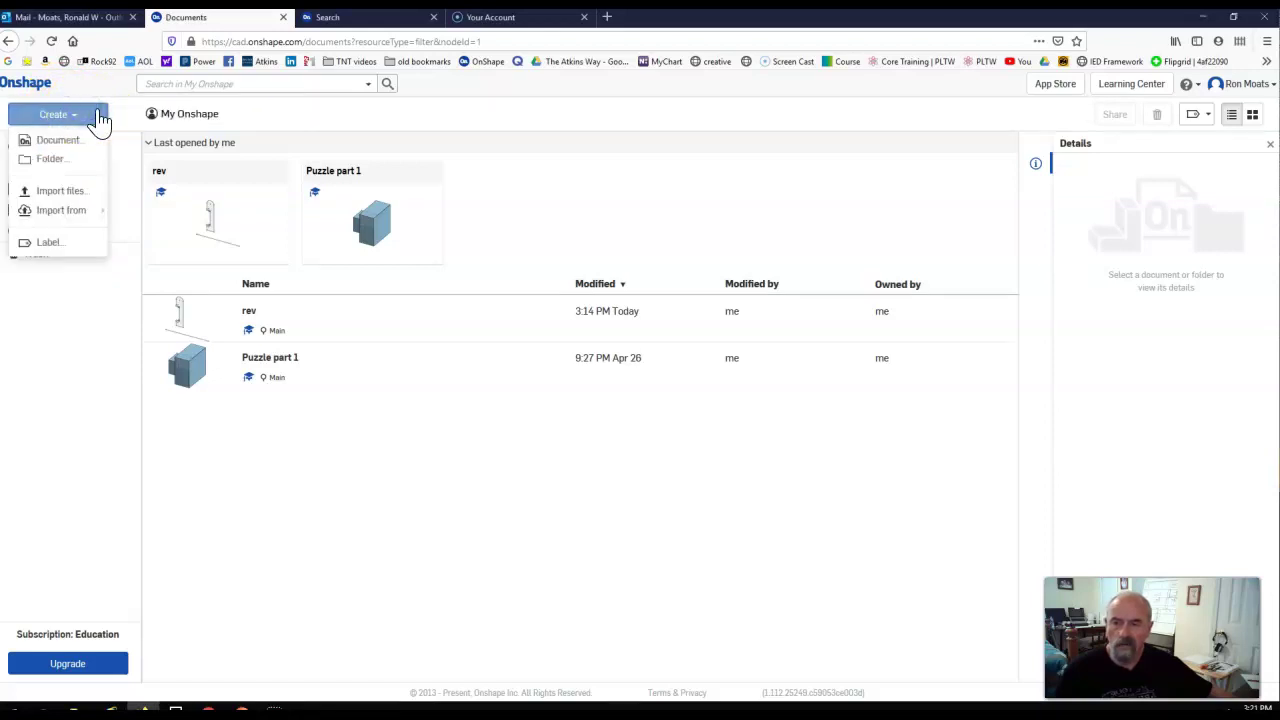
{"action": "left_click", "coordinate": [72, 148]}
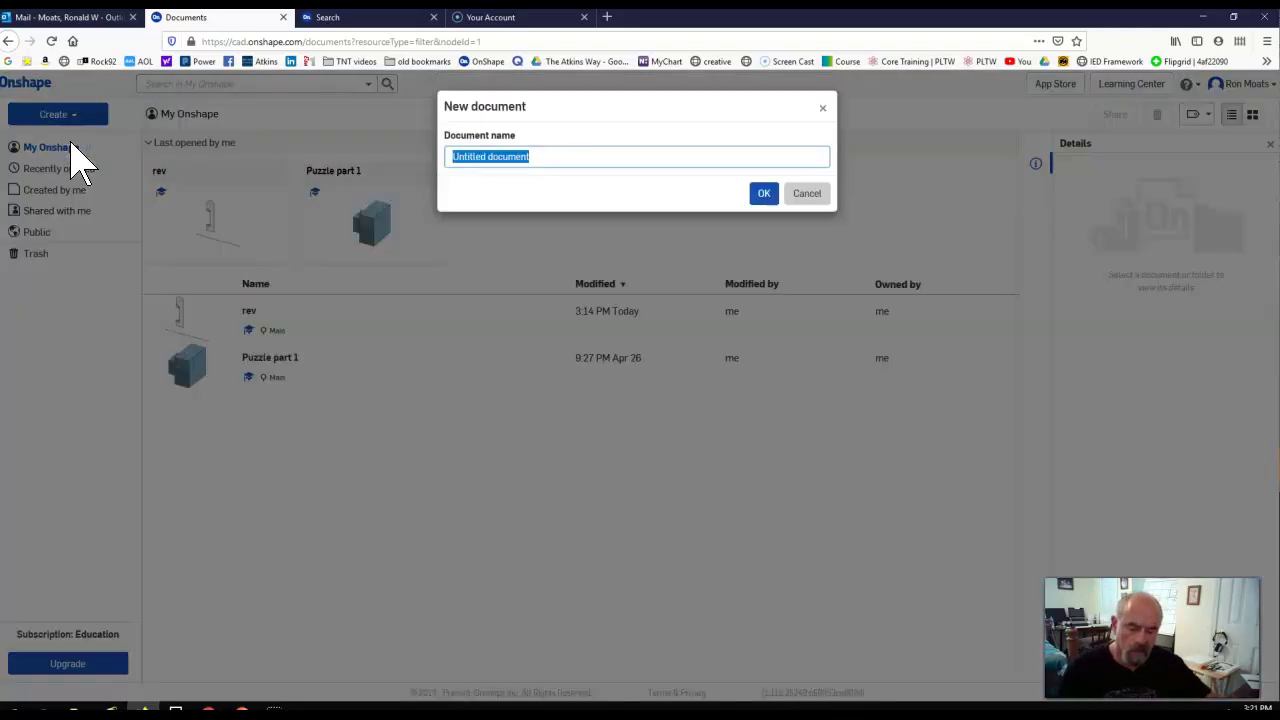
{"action": "type", "text": "Wheee"}
{"action": "key", "text": "BackSpace"}
{"action": "type", "text": "l"}
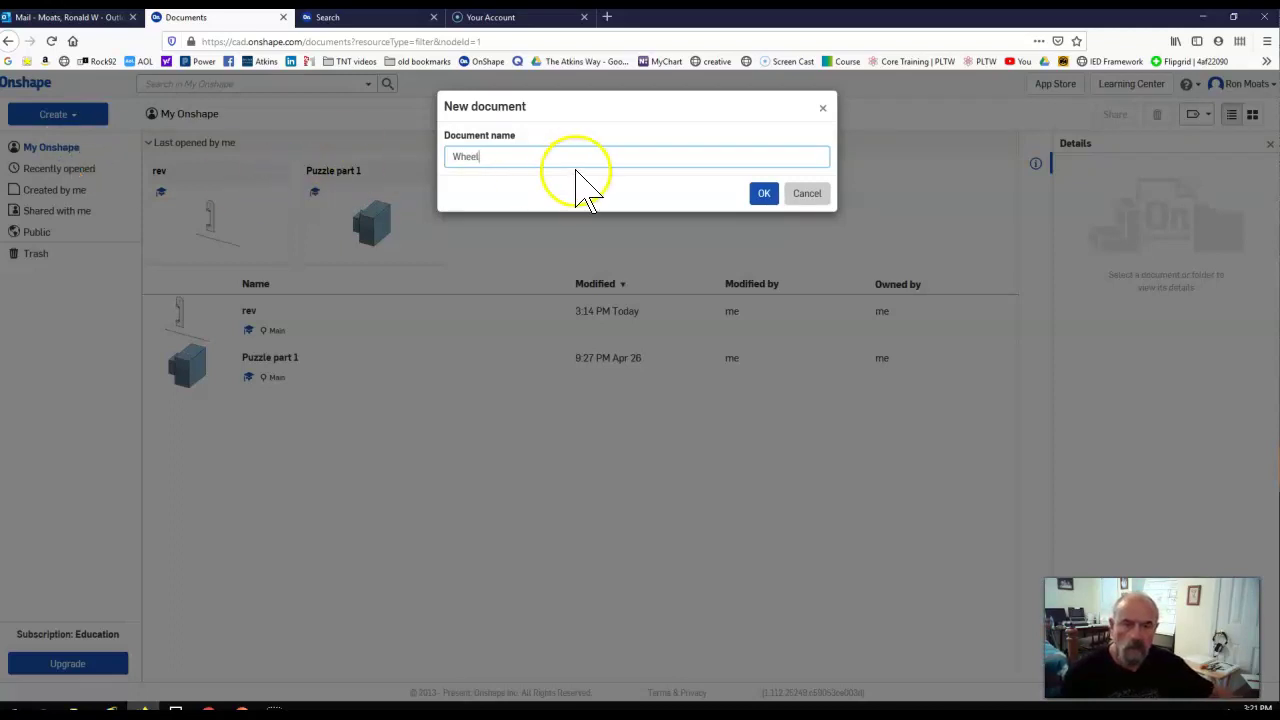
{"action": "left_click", "coordinate": [766, 196]}
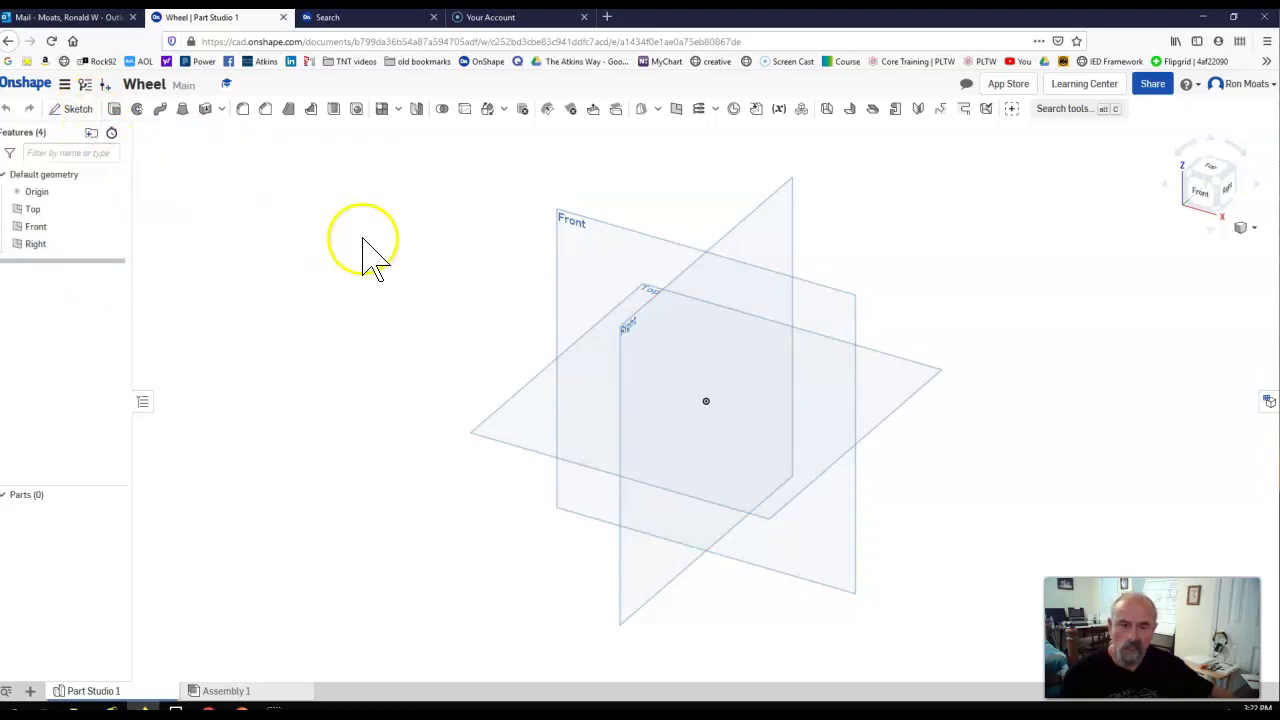
Step: Start a sketch on the Front plane and view it straight on from the front
{"action": "key", "text": "shift+s"}
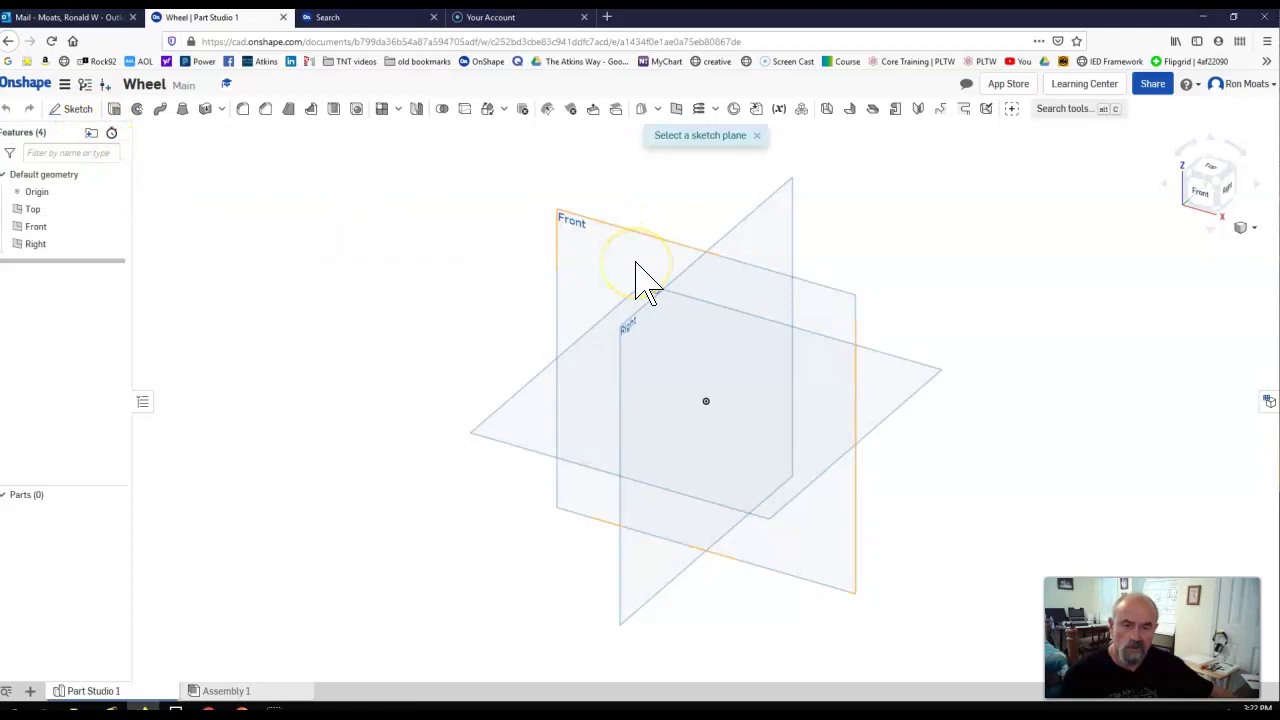
{"action": "left_click", "coordinate": [636, 265]}
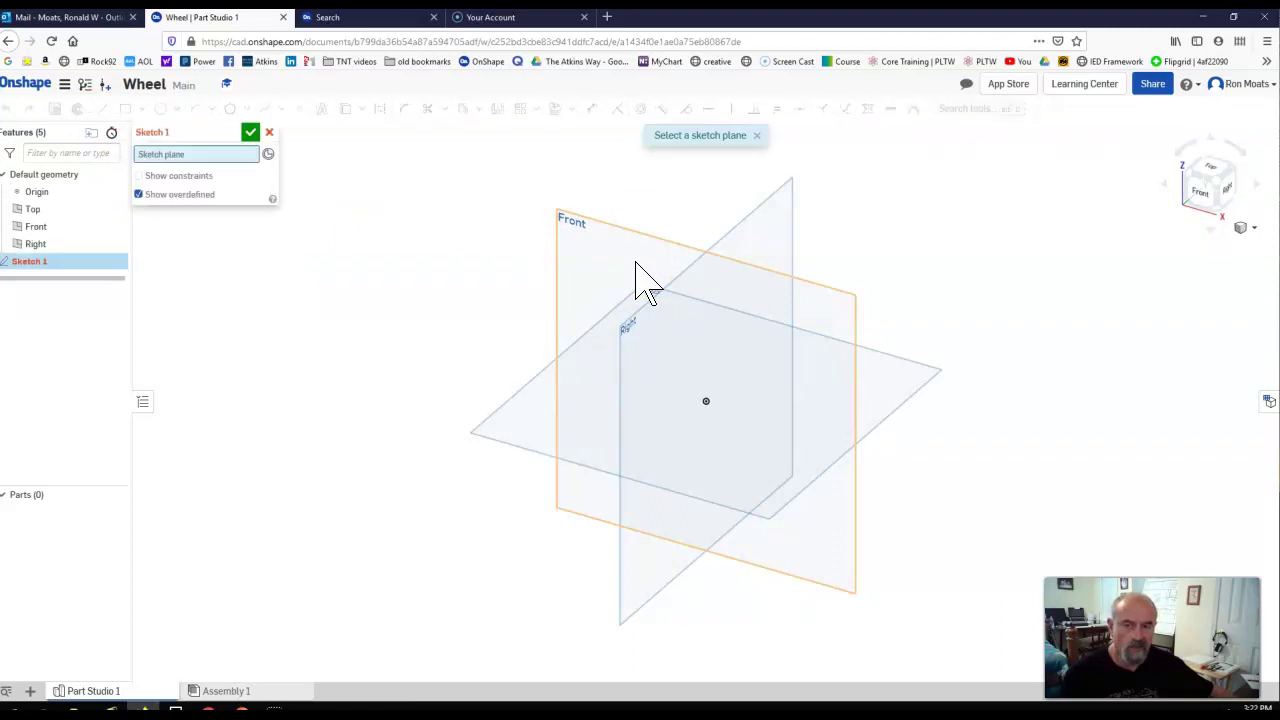
{"action": "left_click", "coordinate": [636, 265]}
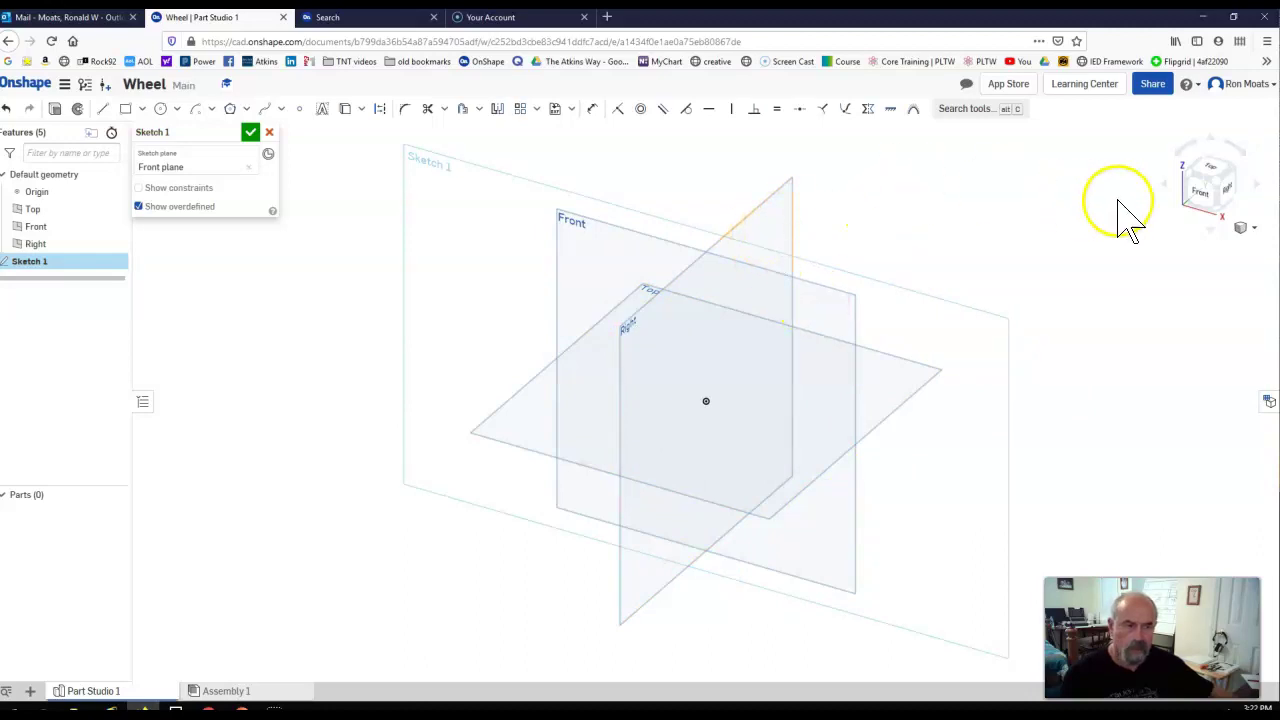
{"action": "left_click", "coordinate": [1202, 190]}
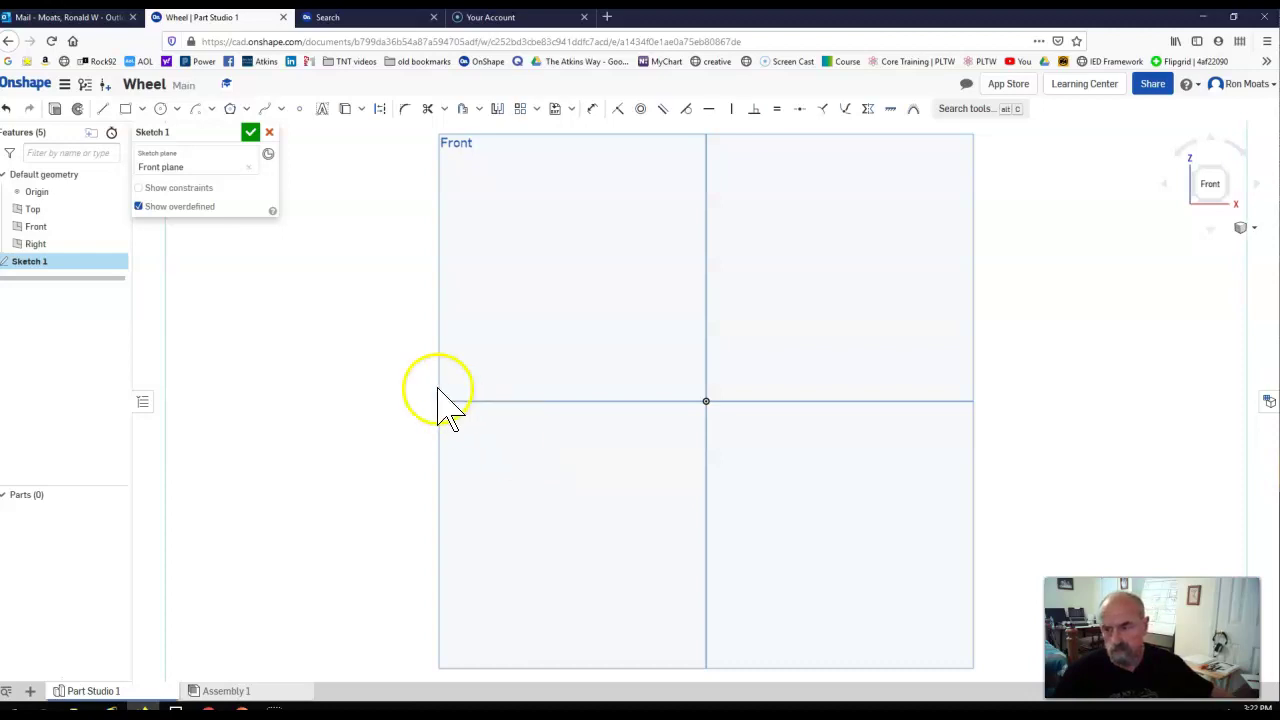
Step: Sketch a horizontal line running through the origin and set its length to 3 in
{"action": "left_click", "coordinate": [101, 110]}
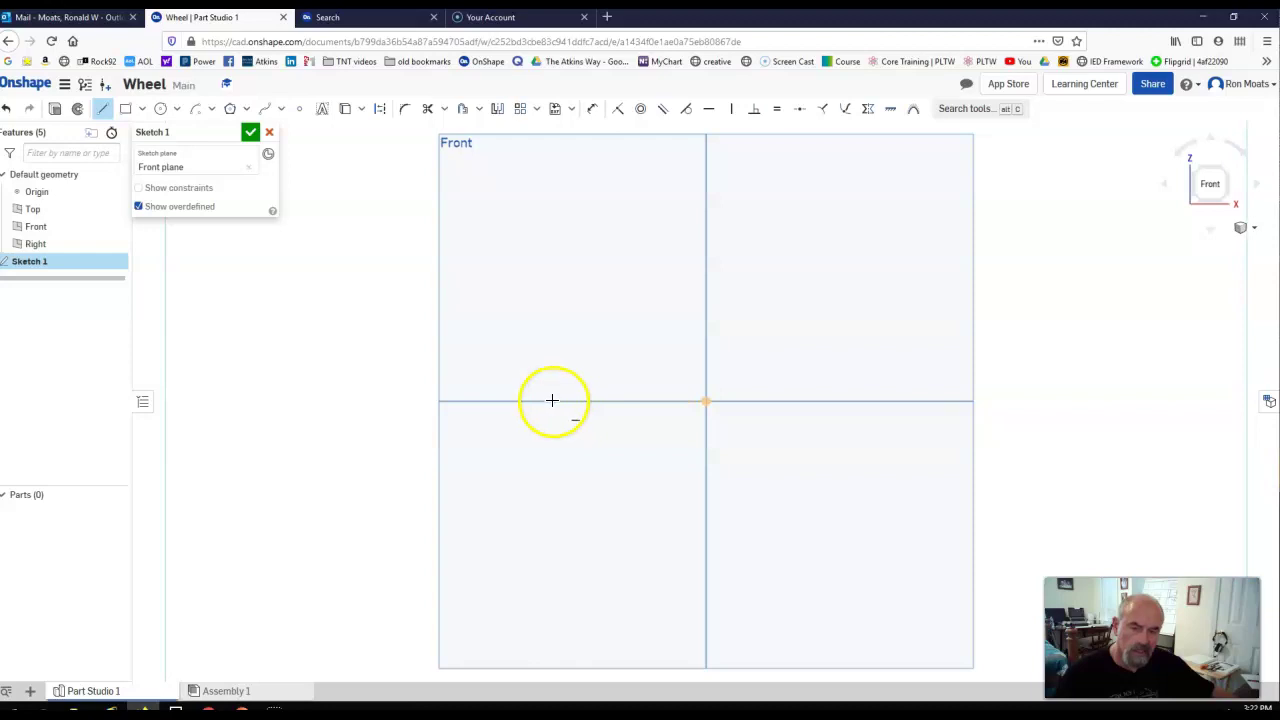
{"action": "left_click", "coordinate": [553, 401]}
{"action": "left_click", "coordinate": [706, 401]}
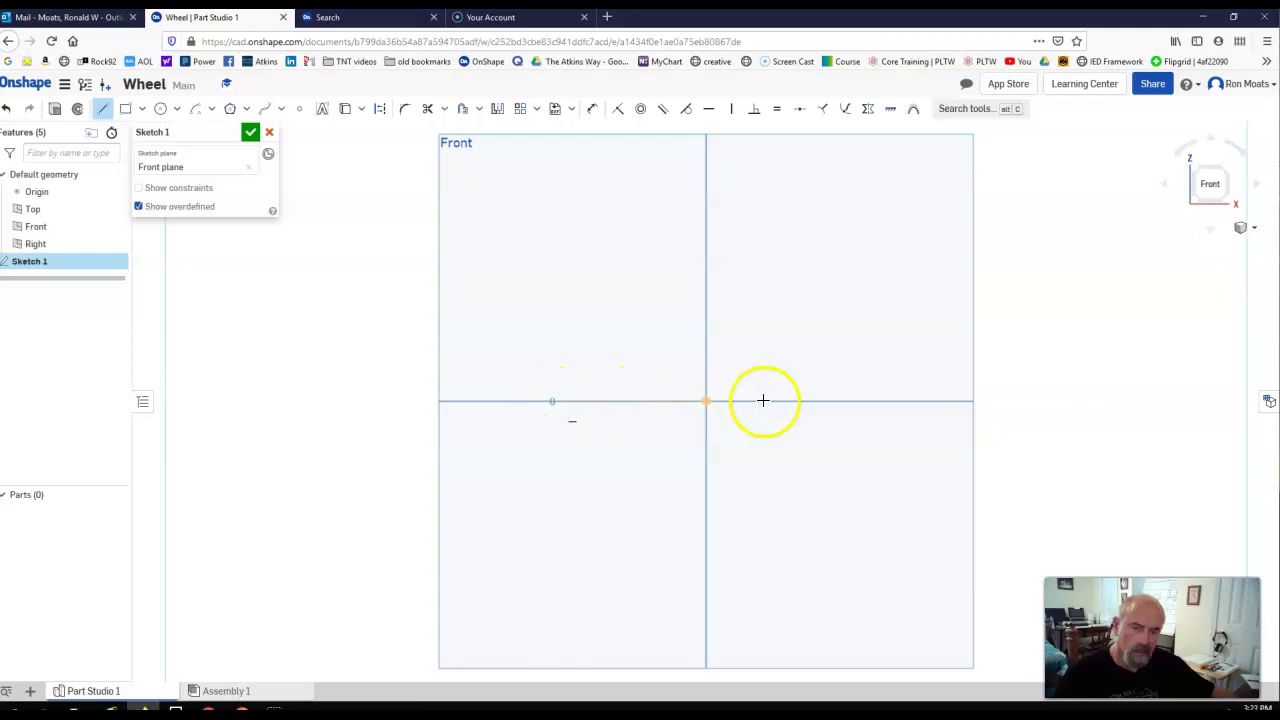
{"action": "double_click", "coordinate": [863, 400]}
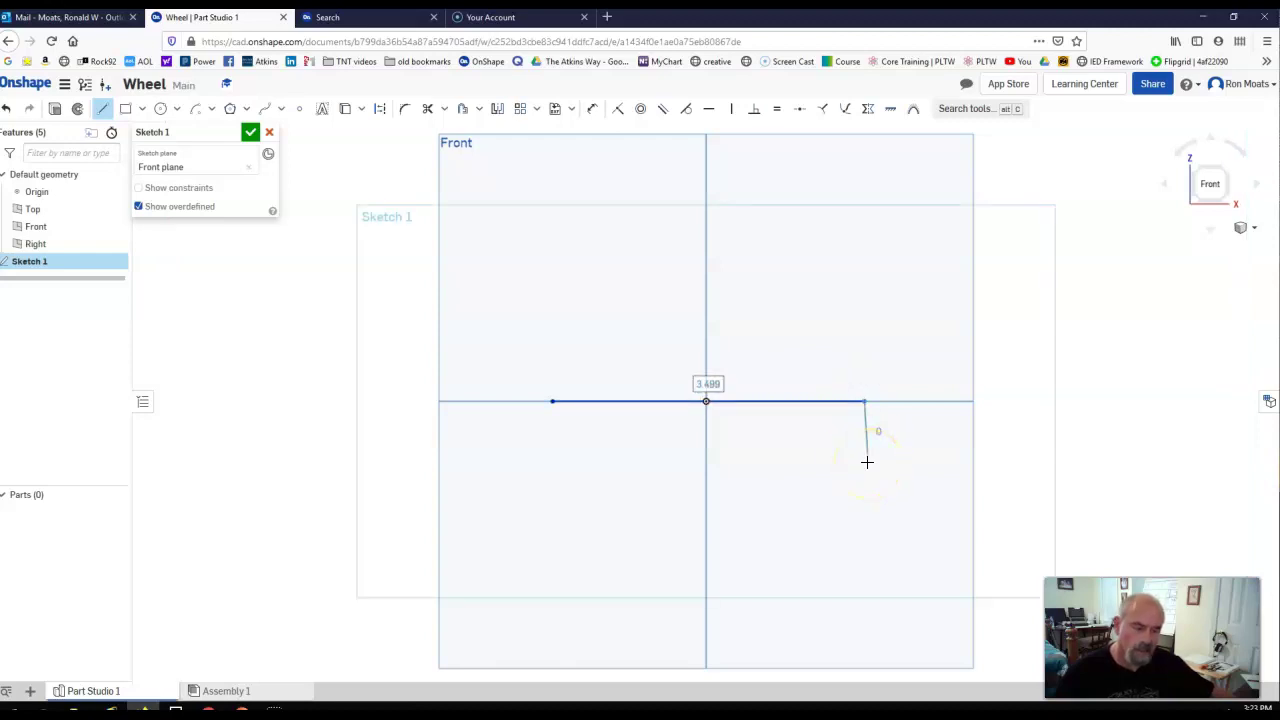
{"action": "type", "text": "3"}
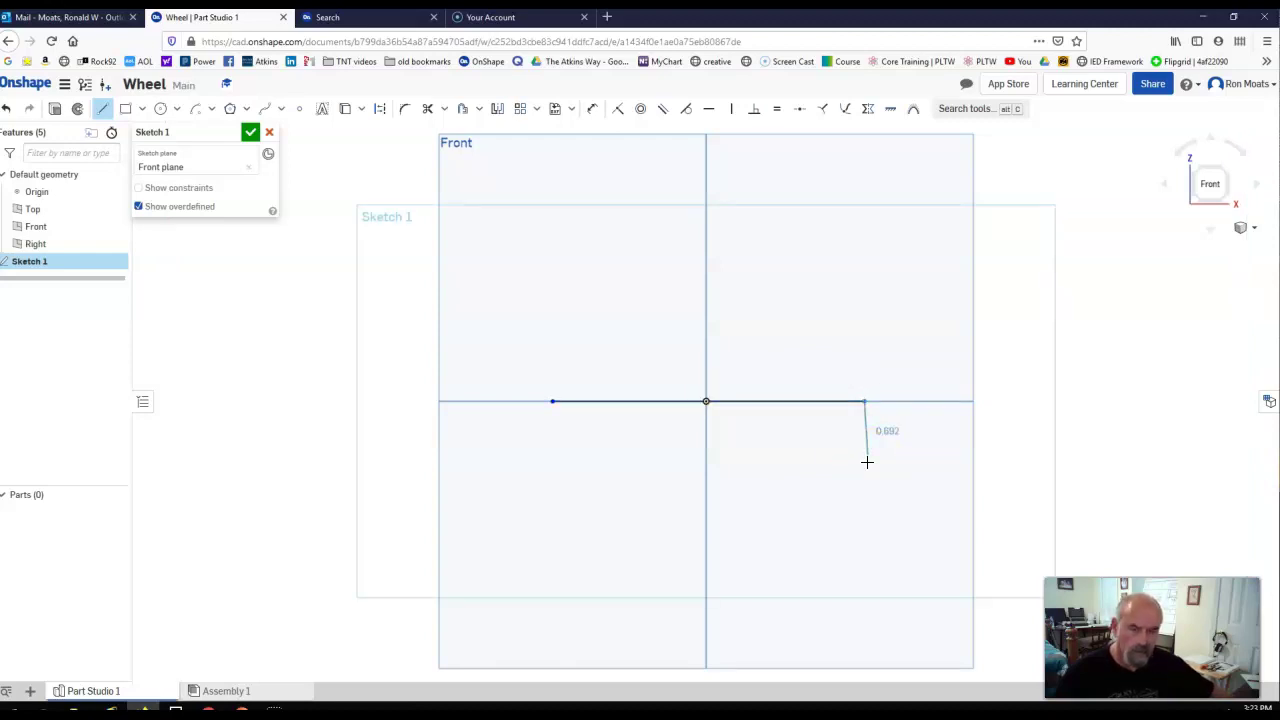
{"action": "key", "text": "Return"}
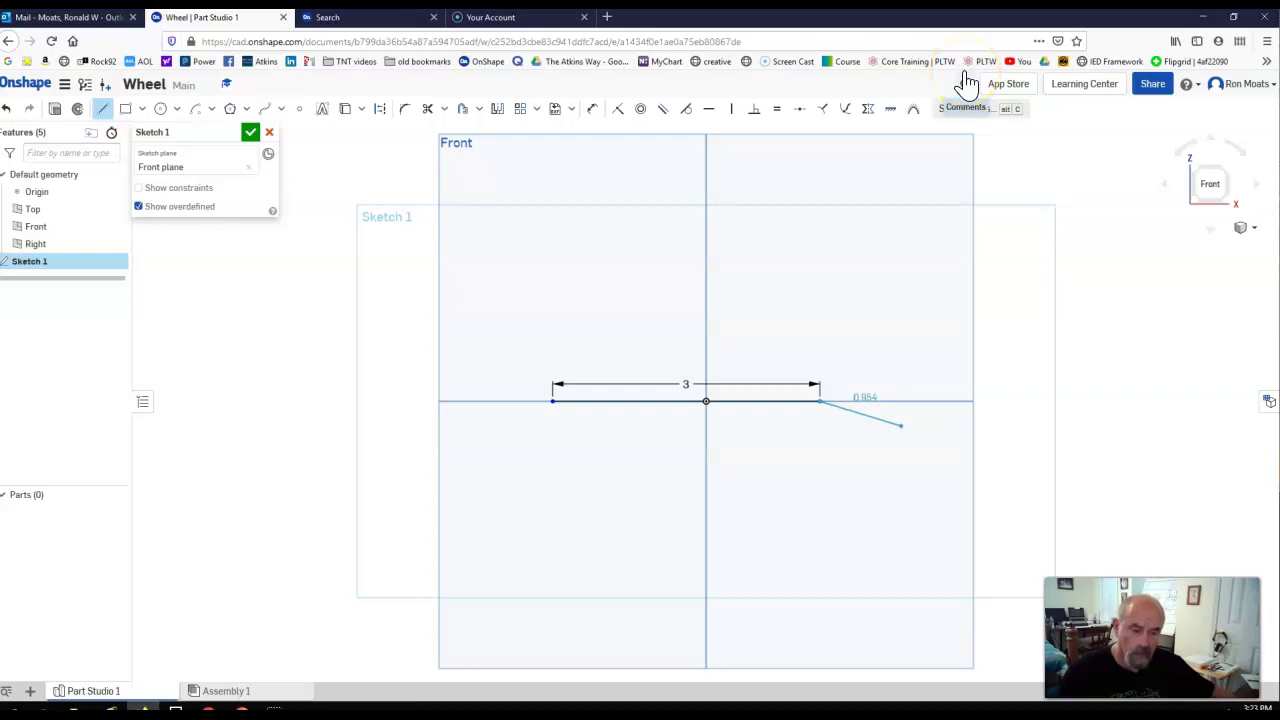
{"action": "key", "text": "Escape"}
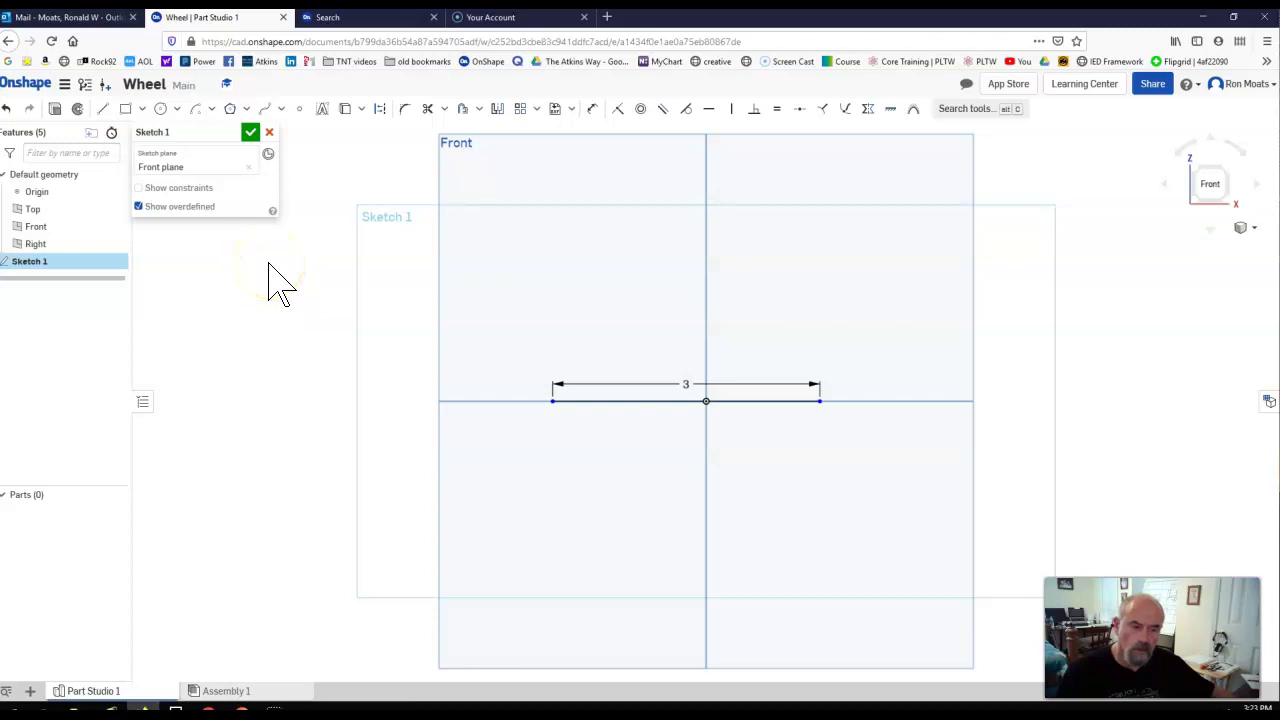
Step: Sketch an upright rectangle about 0.45 in wide and 1.58 in tall above the line, with its right edge on the vertical axis
{"action": "left_click", "coordinate": [125, 109]}
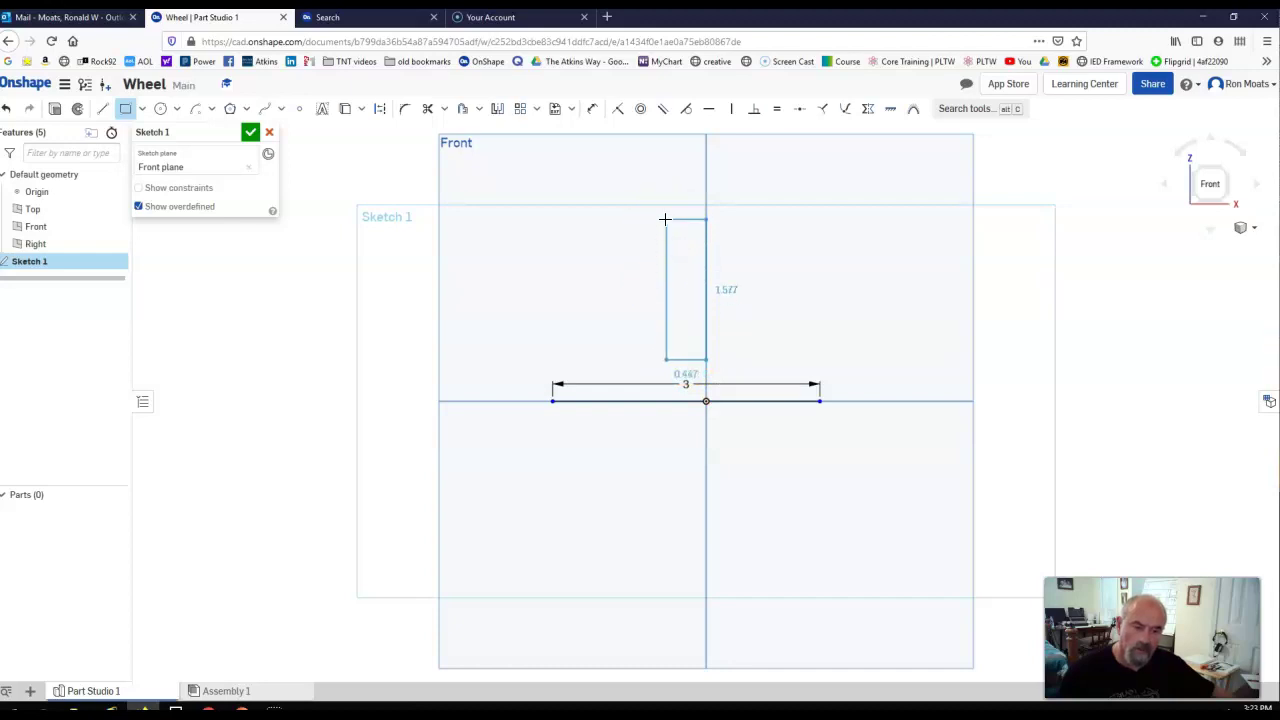
{"action": "left_click", "coordinate": [665, 218]}
{"action": "left_click", "coordinate": [641, 326]}
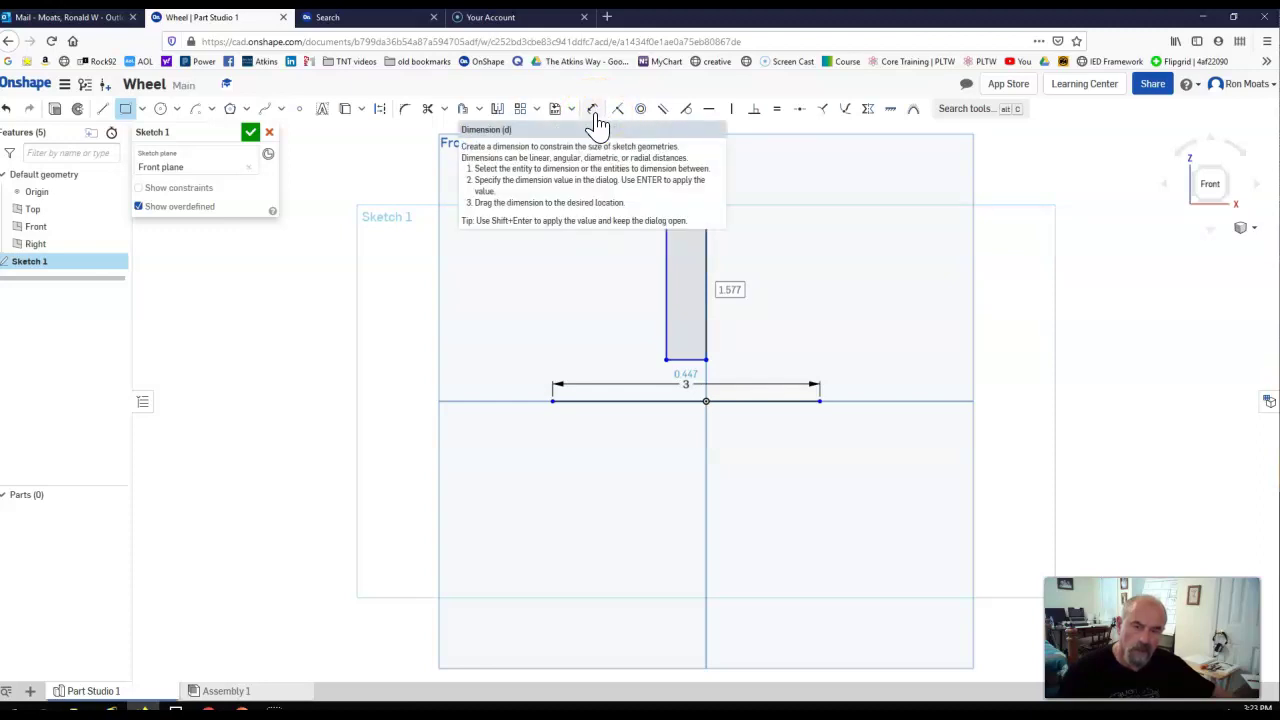
Step: Dimension the gap between the rectangle's lower edge and the horizontal line, setting it to .25/2 in
{"action": "left_click", "coordinate": [594, 118]}
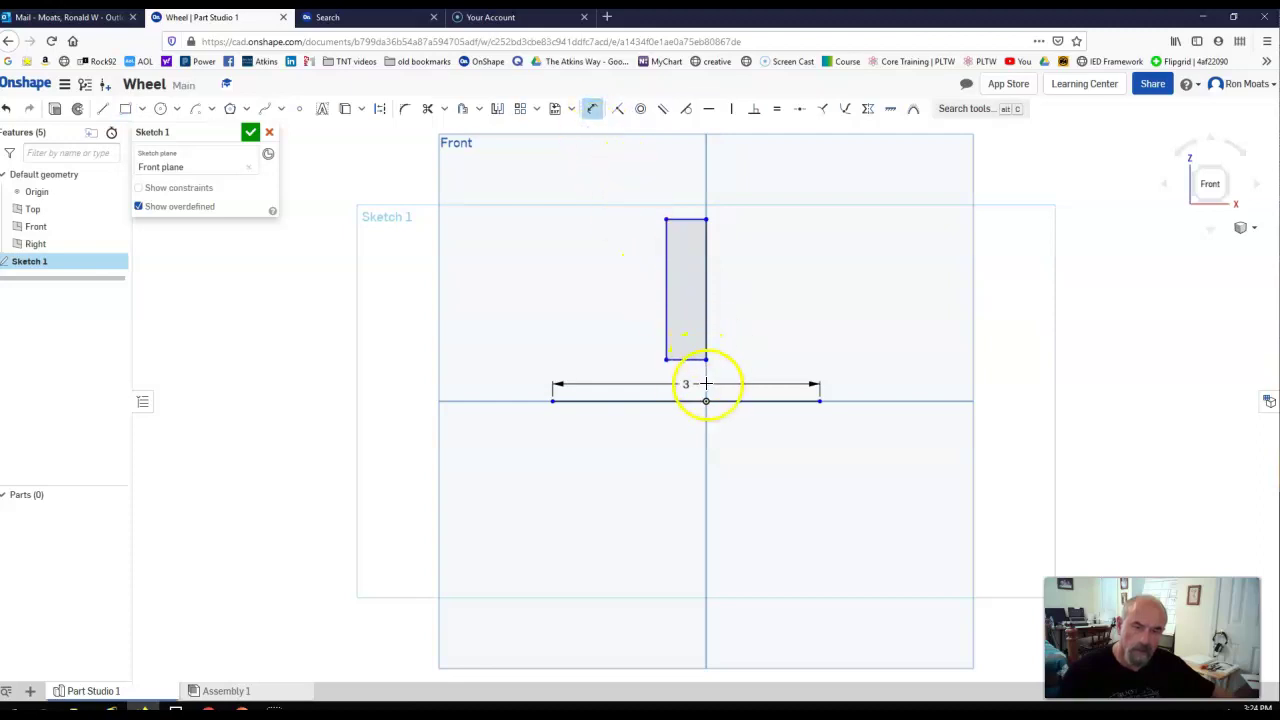
{"action": "left_click", "coordinate": [683, 359]}
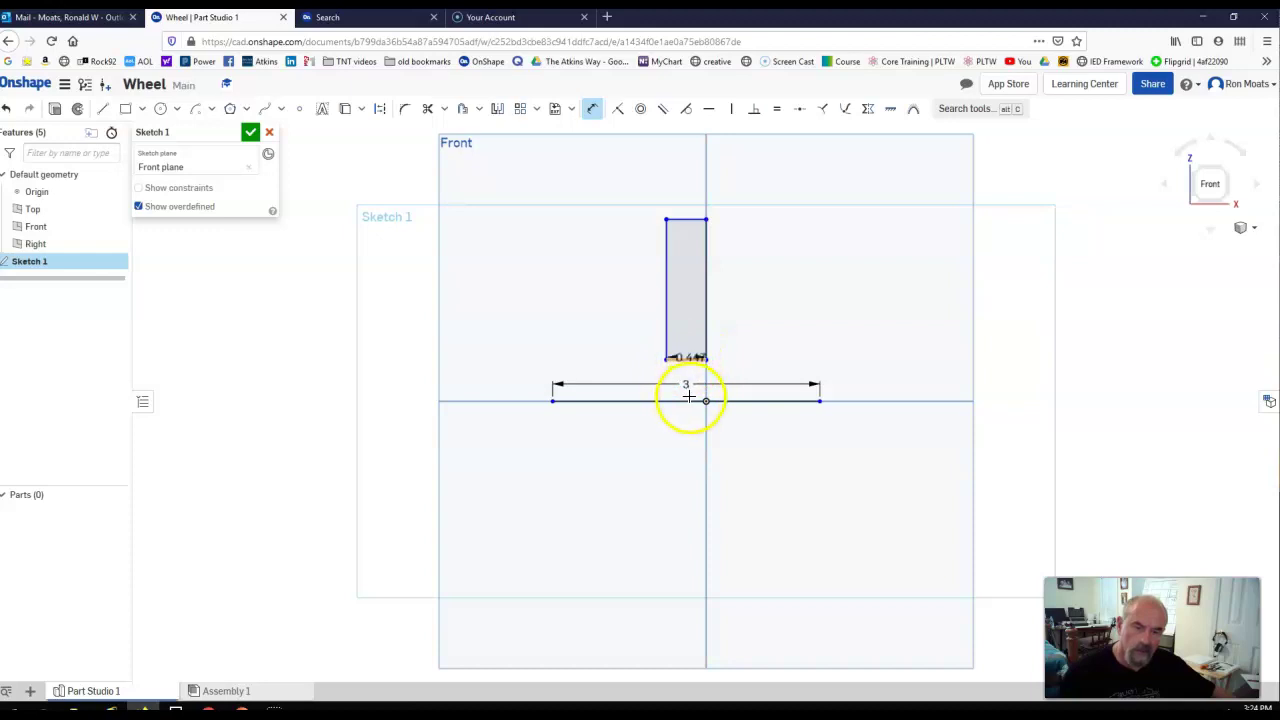
{"action": "left_click", "coordinate": [688, 399]}
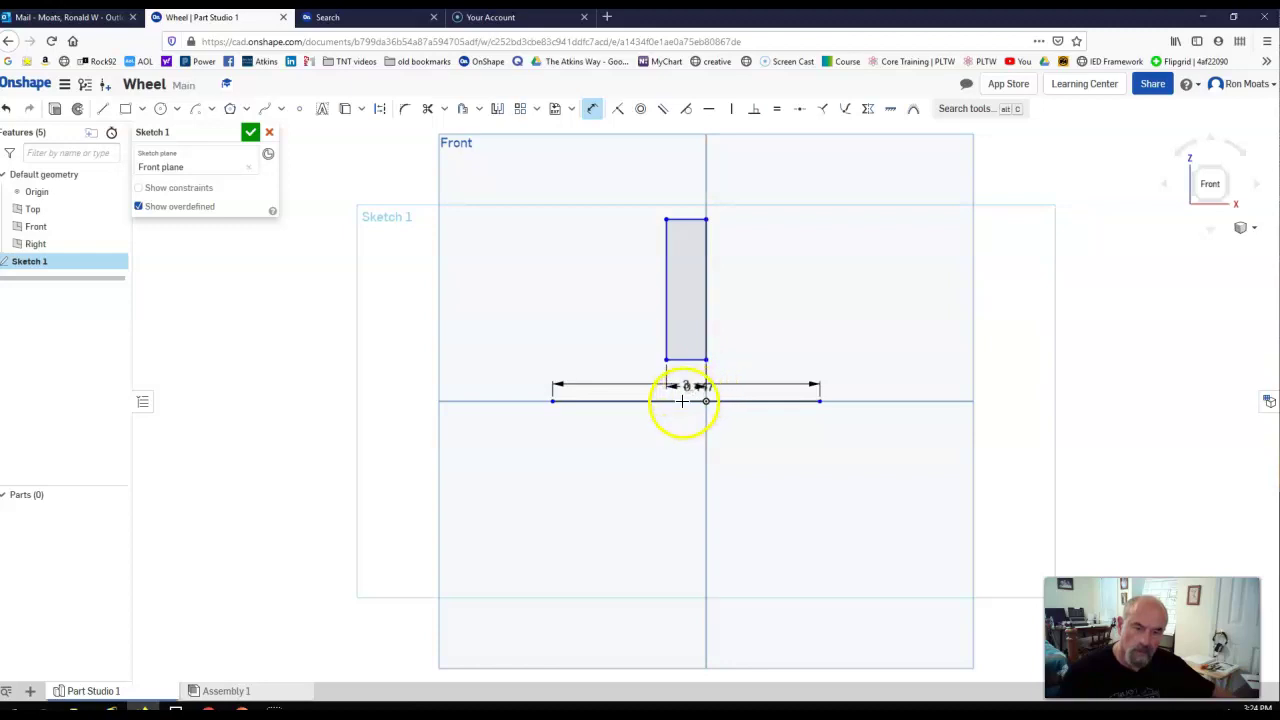
{"action": "left_click", "coordinate": [692, 403]}
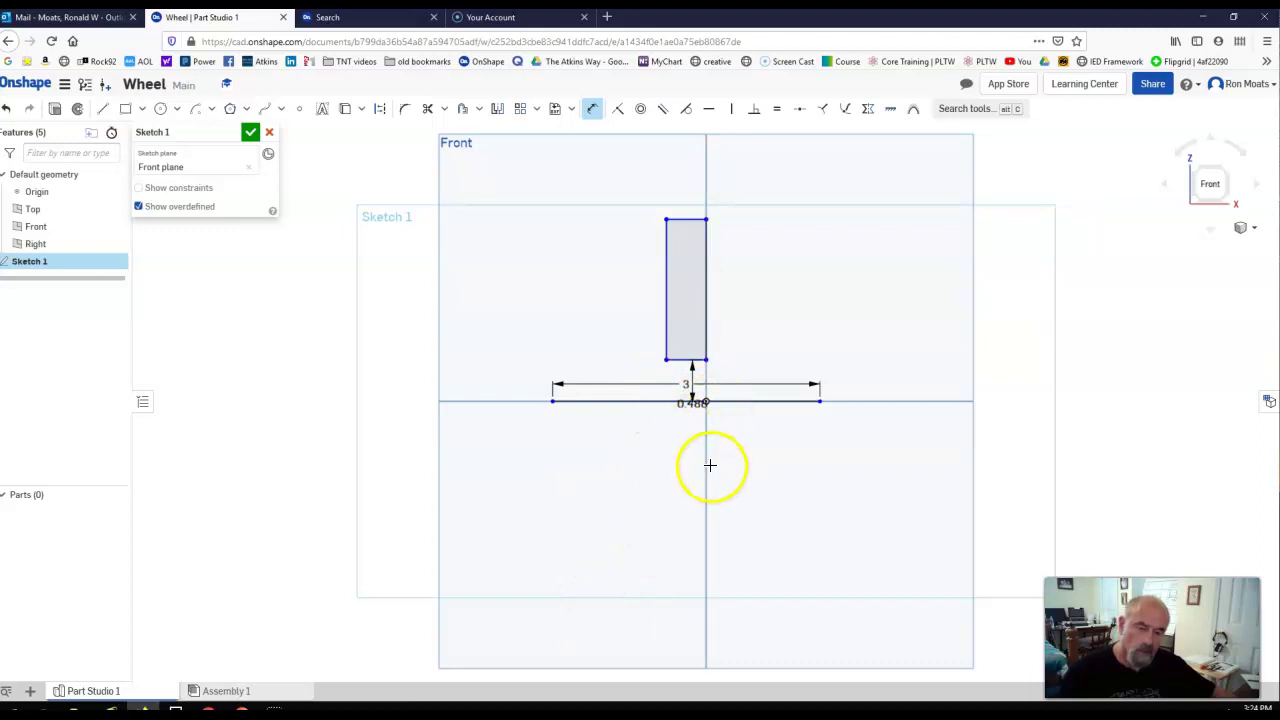
{"action": "double_click", "coordinate": [696, 402]}
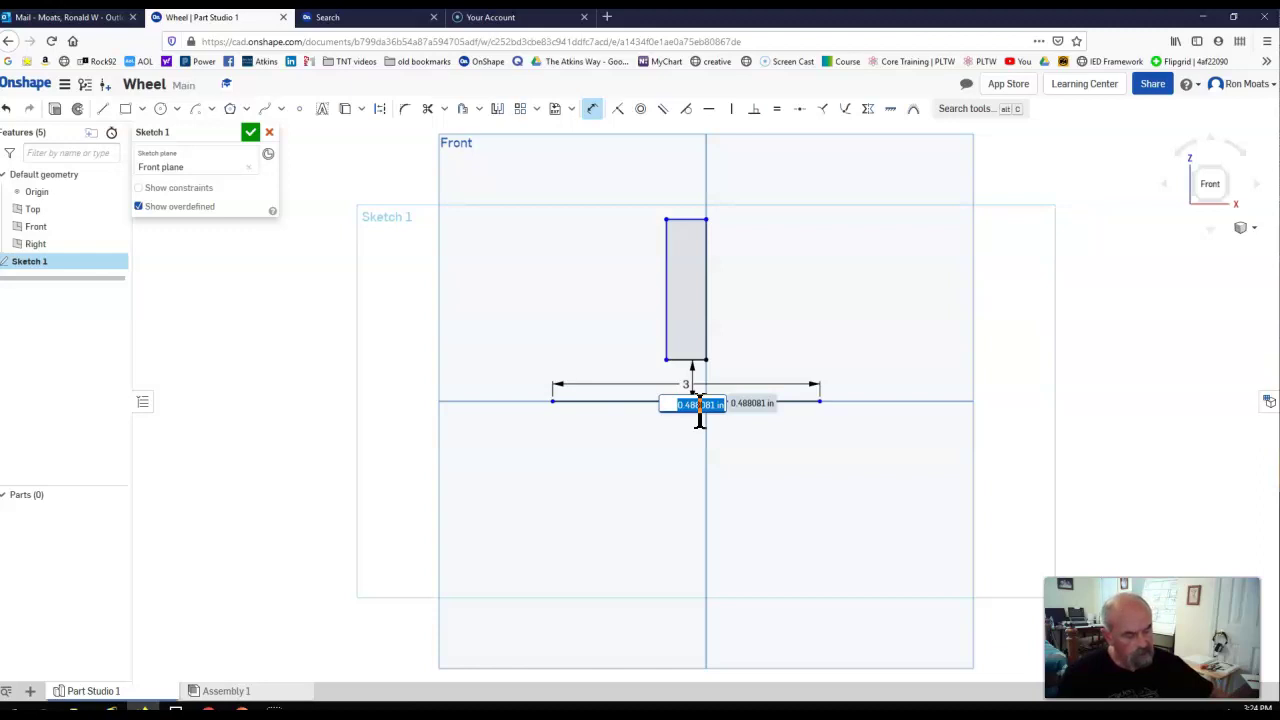
{"action": "key", "text": "BackSpace"}
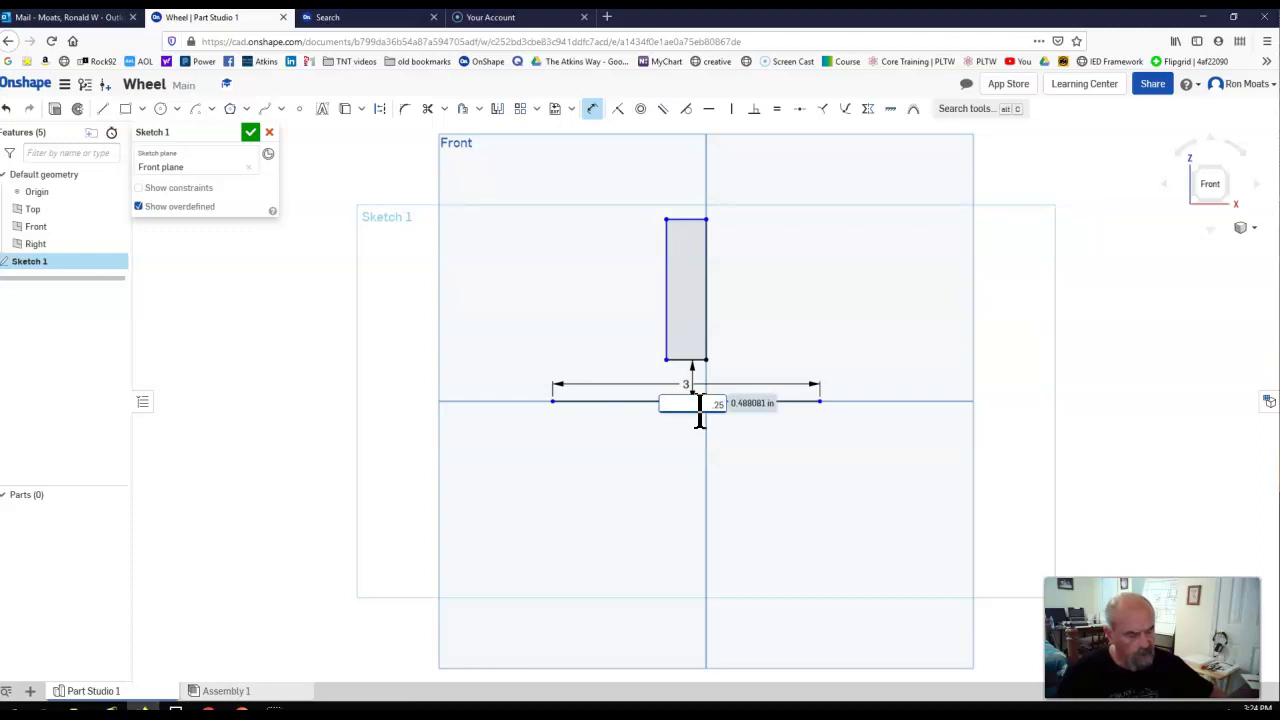
{"action": "type", "text": "25/2"}
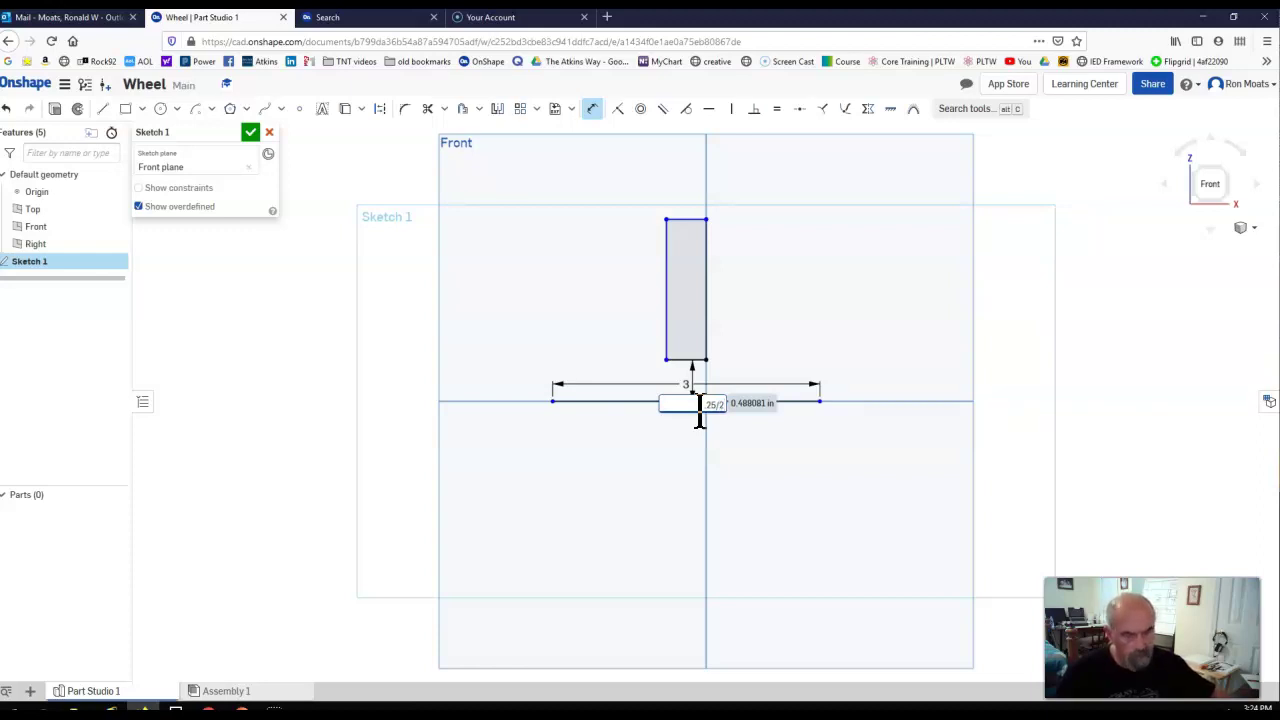
{"action": "key", "text": "Return"}
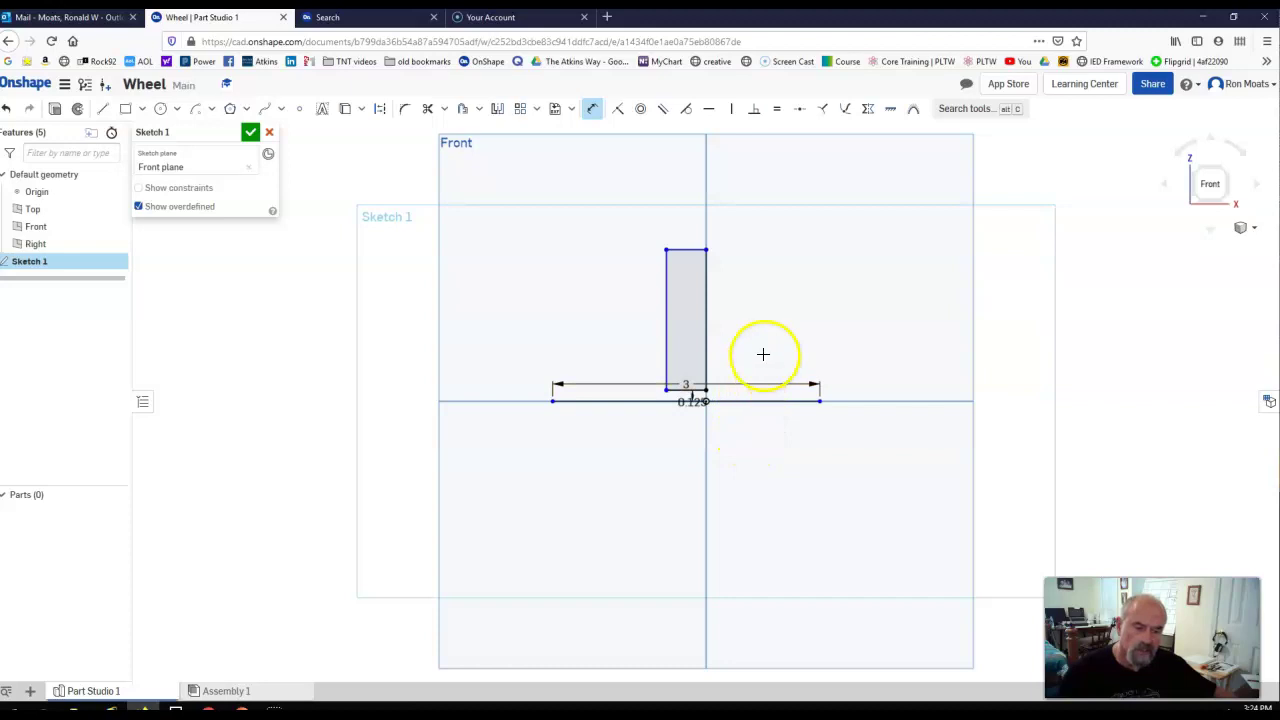
Step: Dimension the rectangle's right edge and set its height to 1 in
{"action": "left_click", "coordinate": [707, 337]}
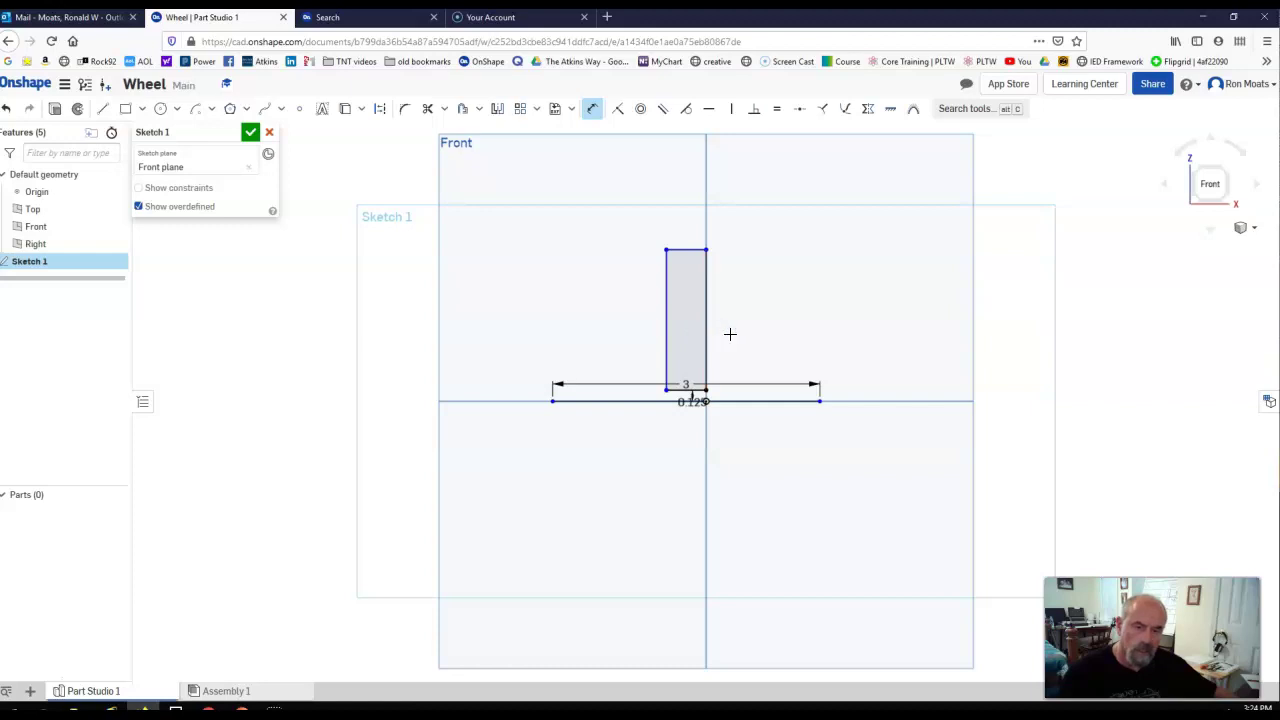
{"action": "left_click", "coordinate": [730, 335]}
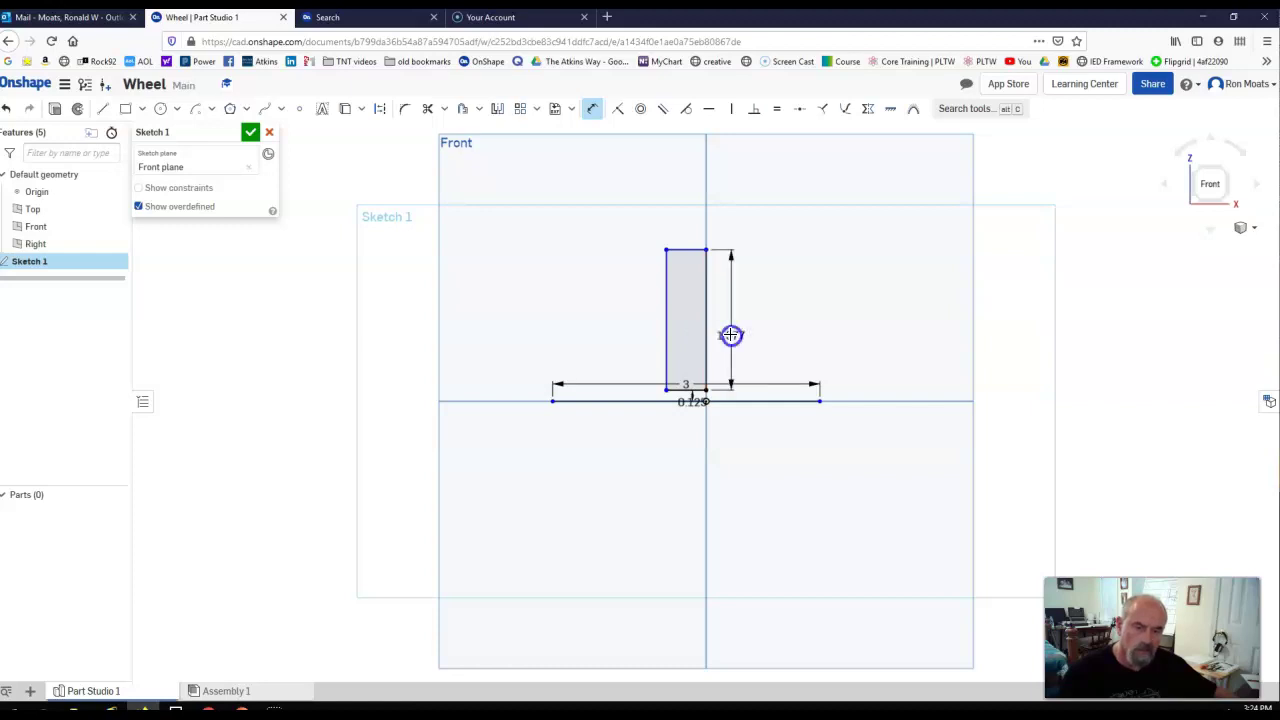
{"action": "left_click", "coordinate": [730, 335]}
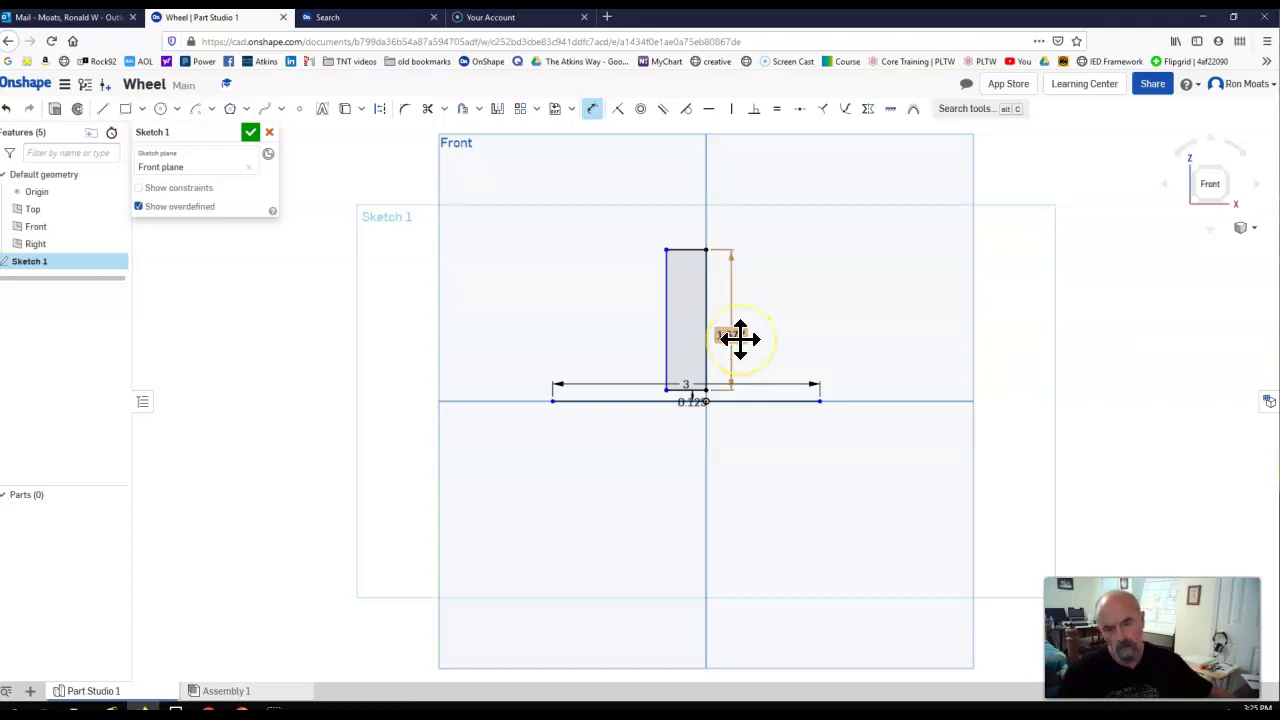
{"action": "double_click", "coordinate": [738, 337]}
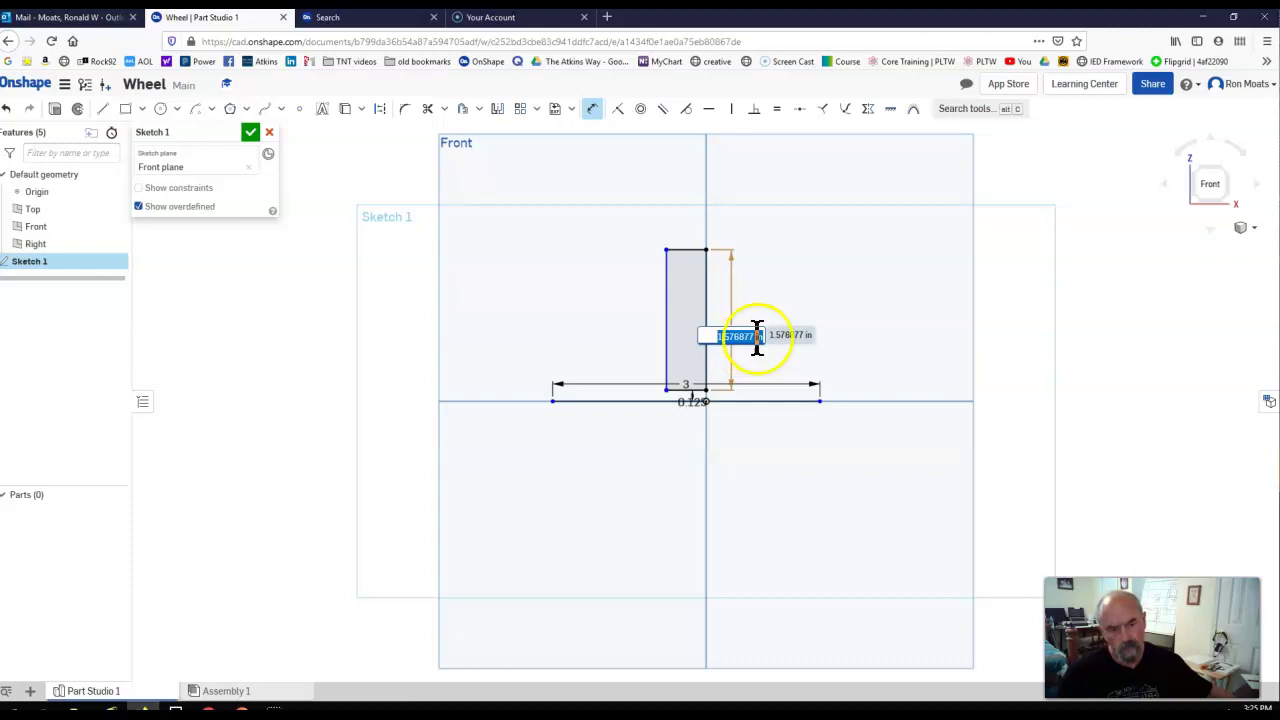
{"action": "type", "text": "1"}
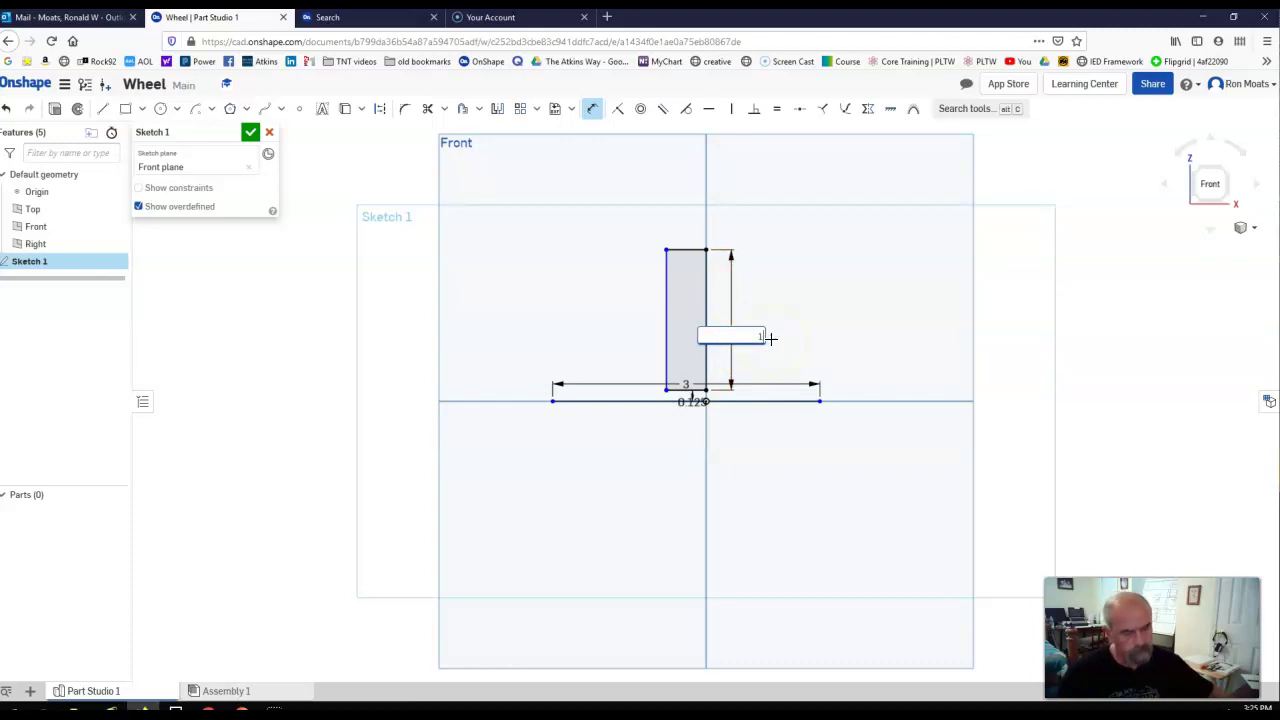
{"action": "key", "text": "Escape"}
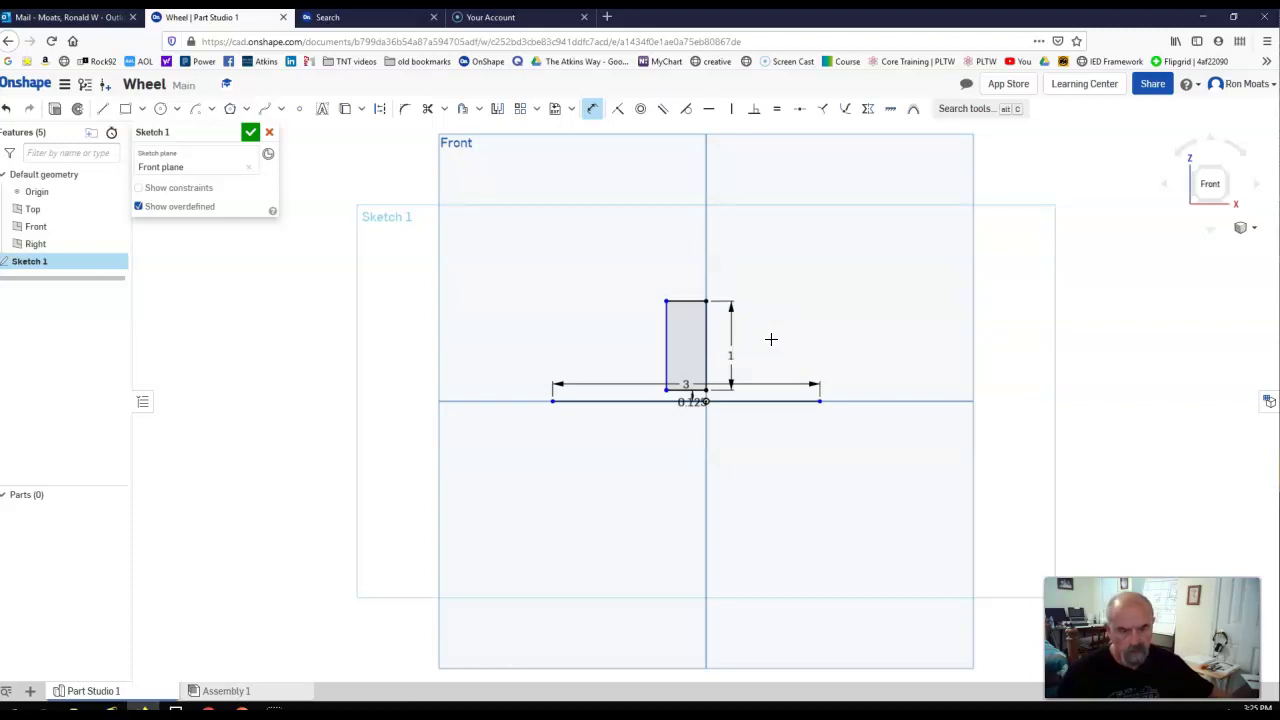
Step: Dimension the rectangle's upper edge and set its width to .25 in
{"action": "left_click", "coordinate": [686, 303]}
{"action": "left_click", "coordinate": [680, 288]}
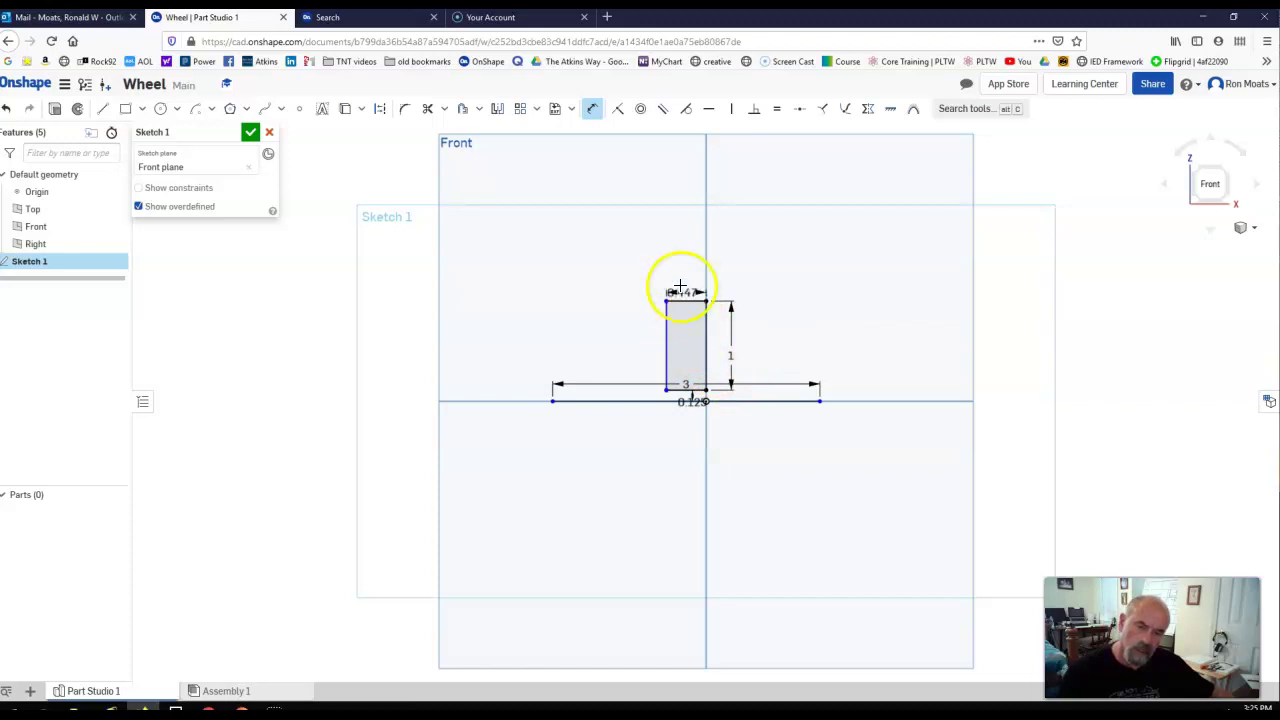
{"action": "left_click", "coordinate": [680, 288]}
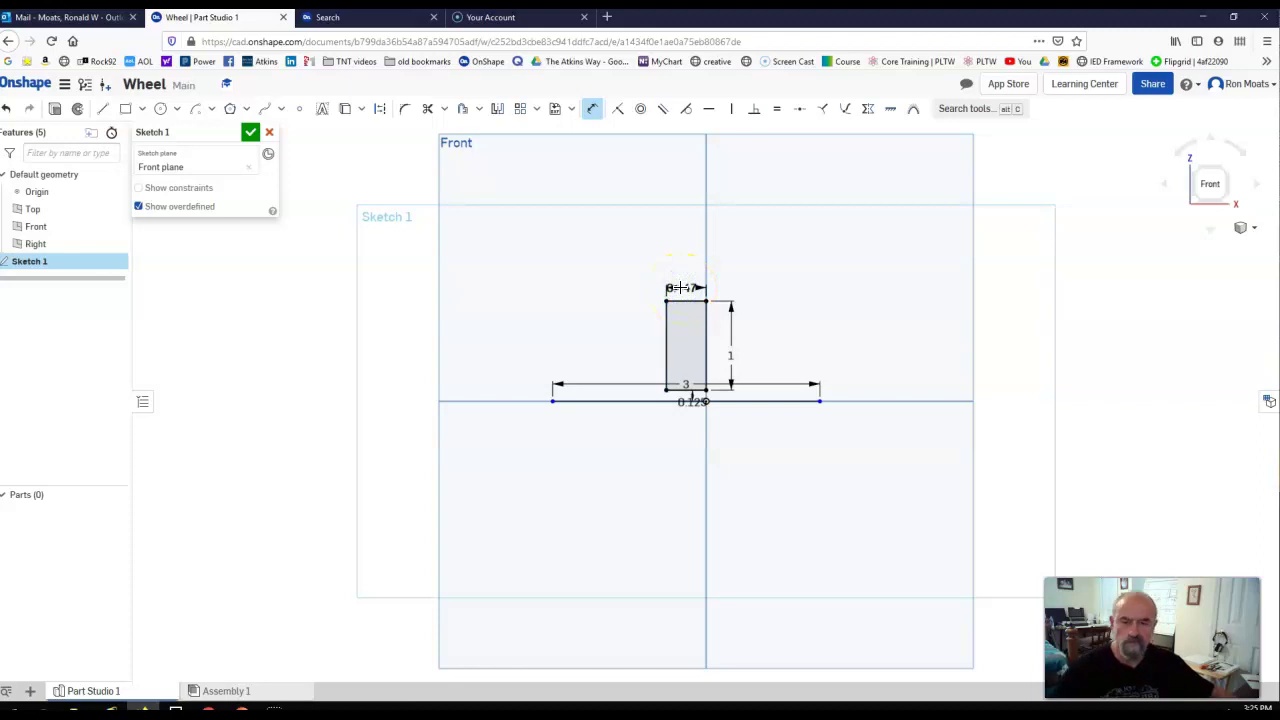
{"action": "double_click", "coordinate": [680, 288]}
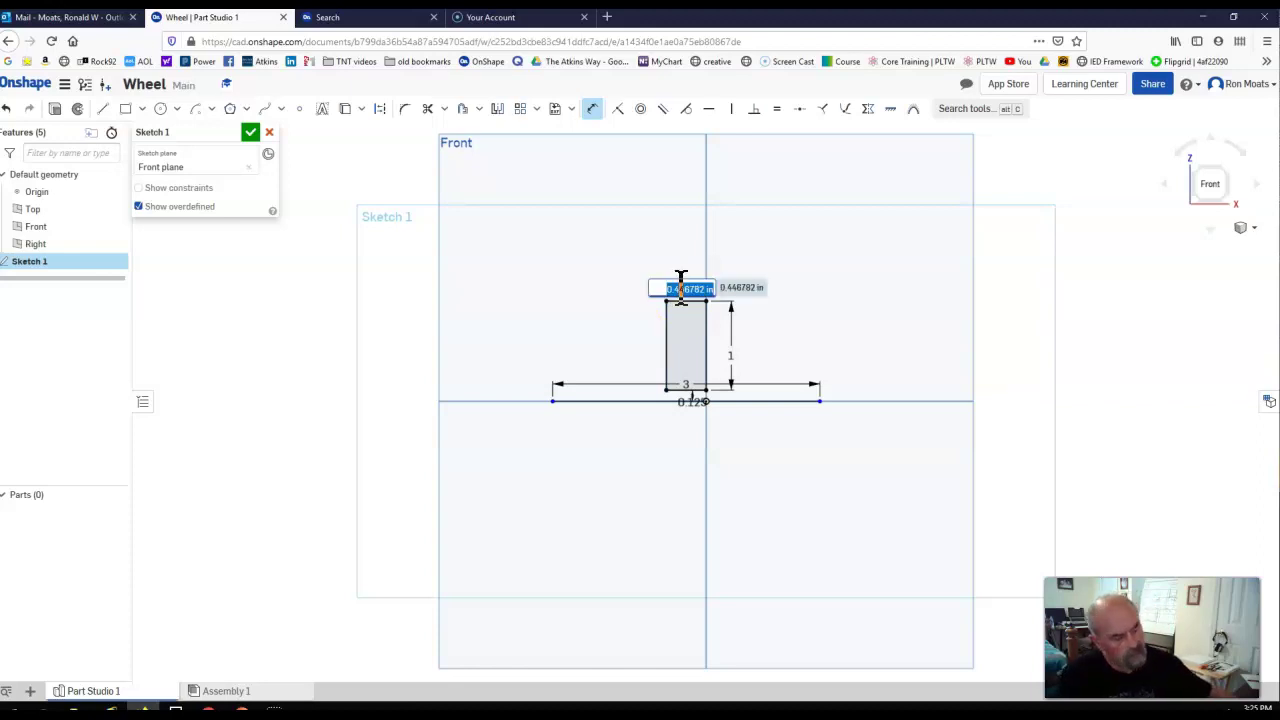
{"action": "key", "text": "BackSpace"}
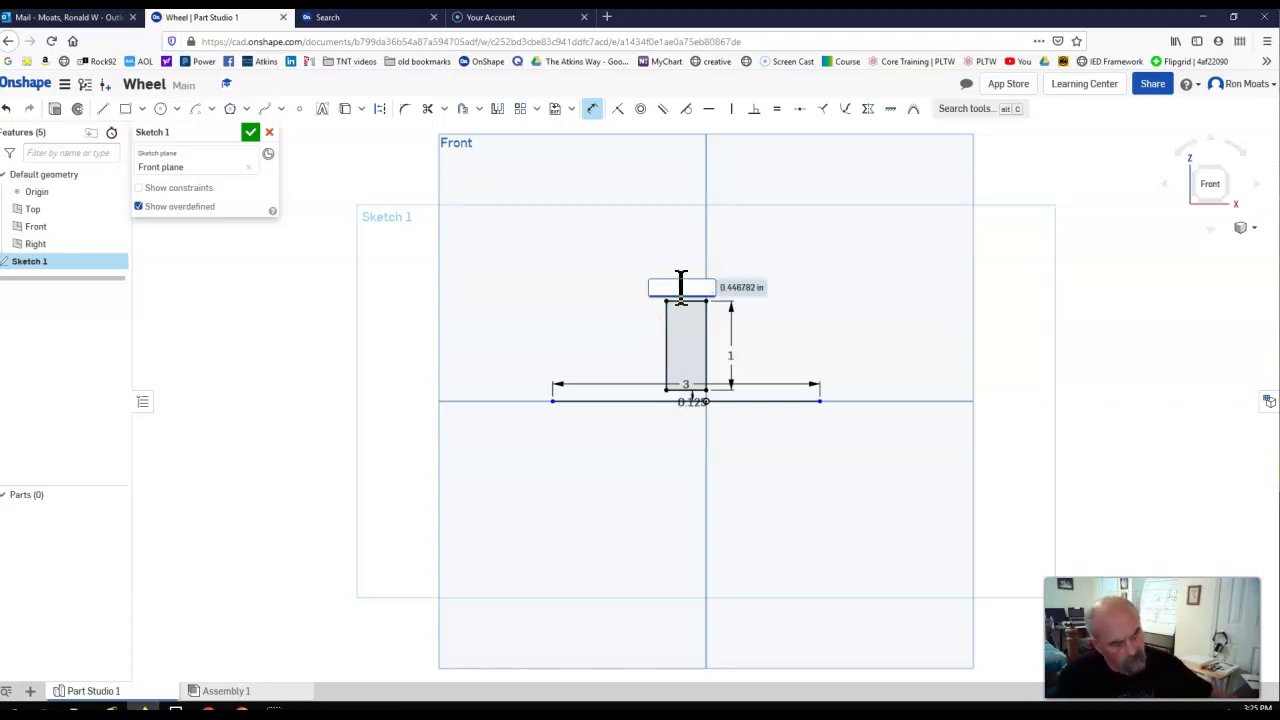
{"action": "type", "text": "25"}
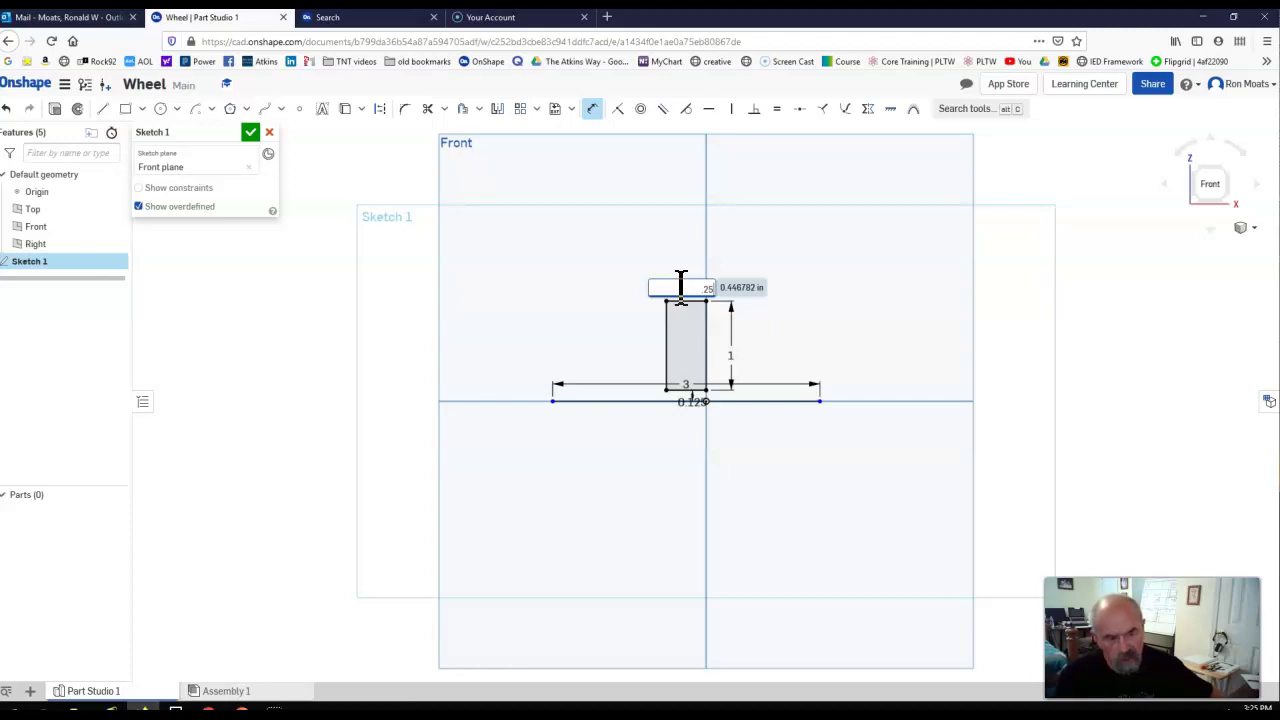
{"action": "key", "text": "Return"}
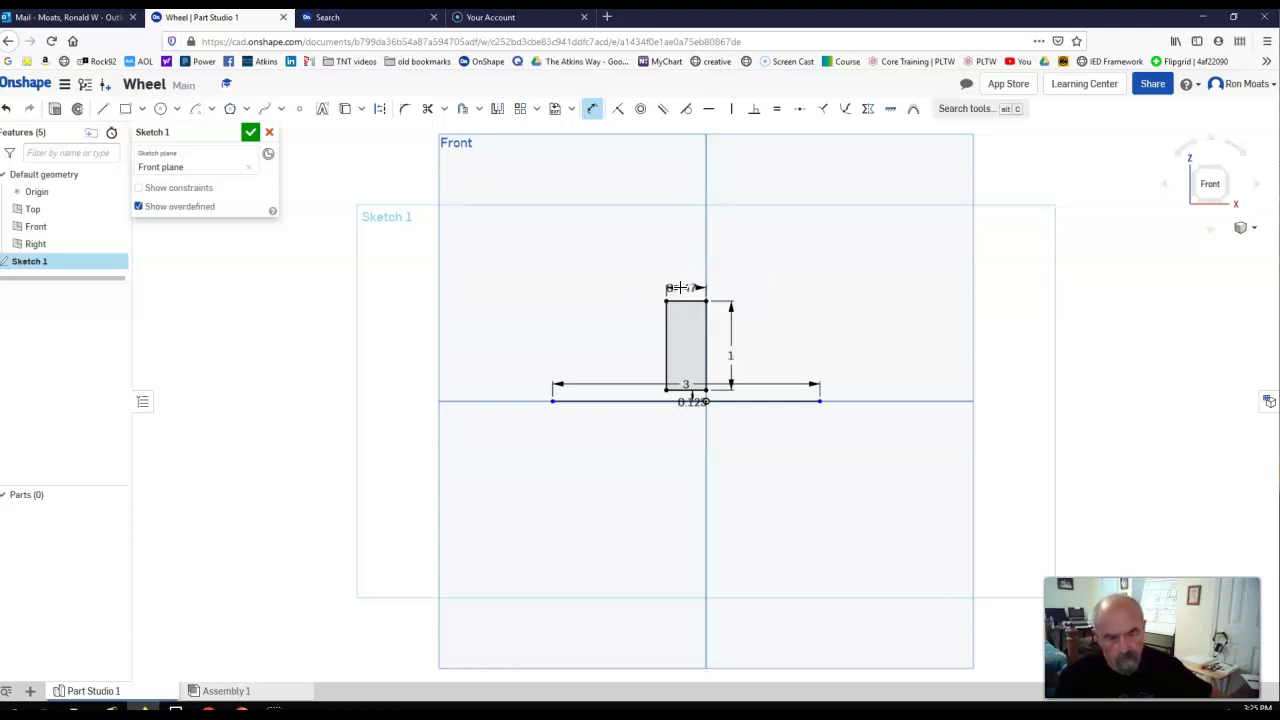
{"action": "left_click", "coordinate": [814, 349]}
{"action": "left_click", "coordinate": [836, 407]}
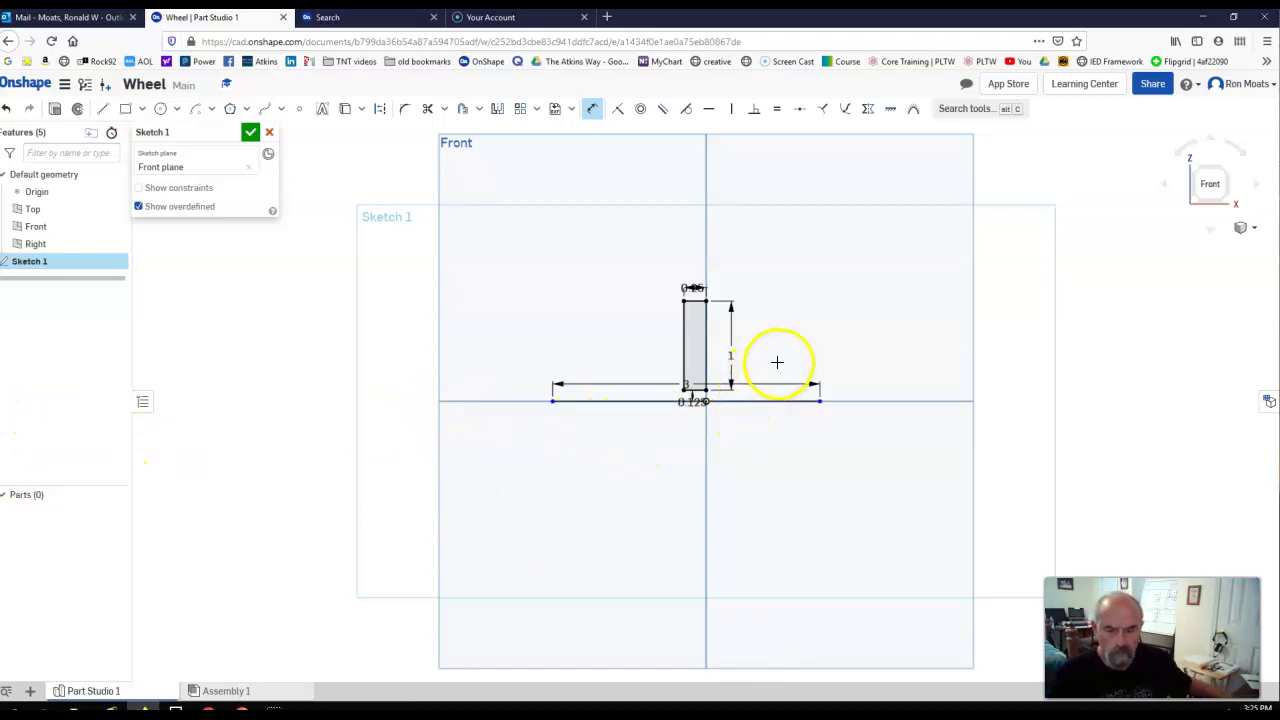
Step: Sketch a 0.25 in diameter circle centred on the midpoint of the rectangle's upper edge, reaching its corners
{"action": "scroll", "coordinate": [774, 363], "scroll_direction": "up", "scroll_amount": 1}
{"action": "scroll", "coordinate": [757, 357], "scroll_direction": "up", "scroll_amount": 1}
{"action": "scroll", "coordinate": [690, 327], "scroll_direction": "up", "scroll_amount": 1}
{"action": "scroll", "coordinate": [690, 327], "scroll_direction": "up", "scroll_amount": 4}
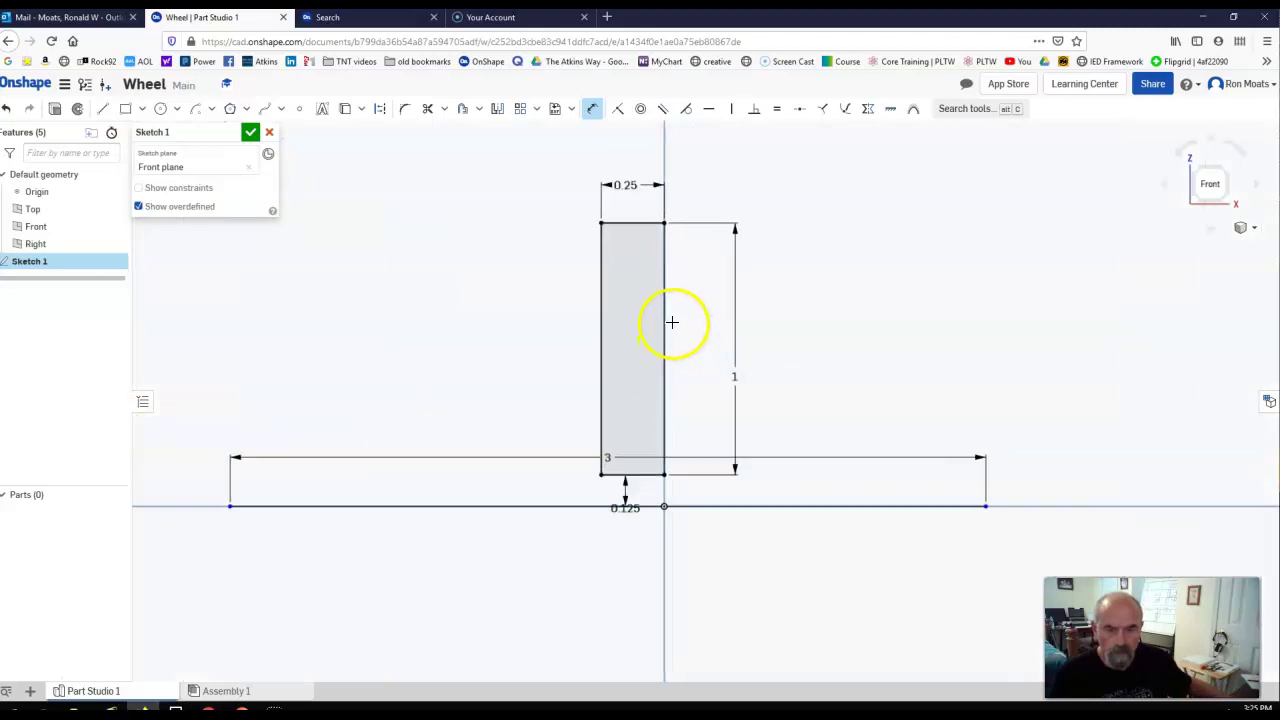
{"action": "scroll", "coordinate": [674, 324], "scroll_direction": "up", "scroll_amount": 1}
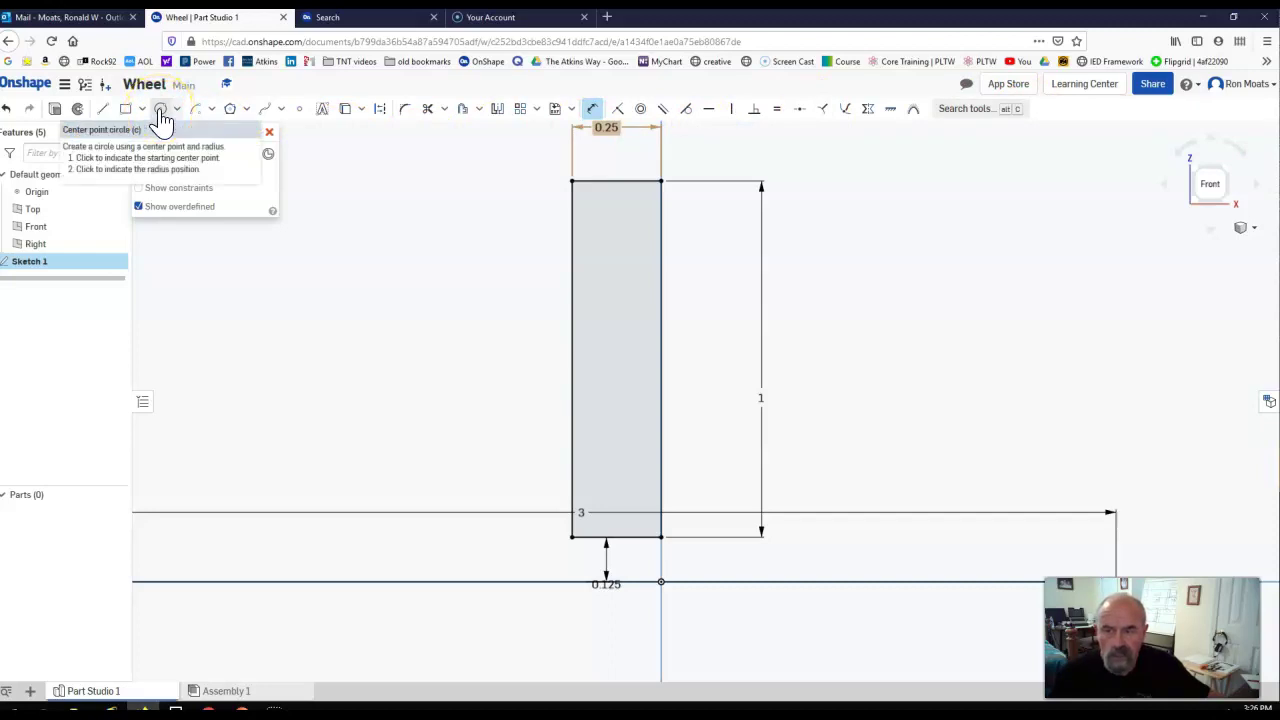
{"action": "left_click", "coordinate": [161, 115]}
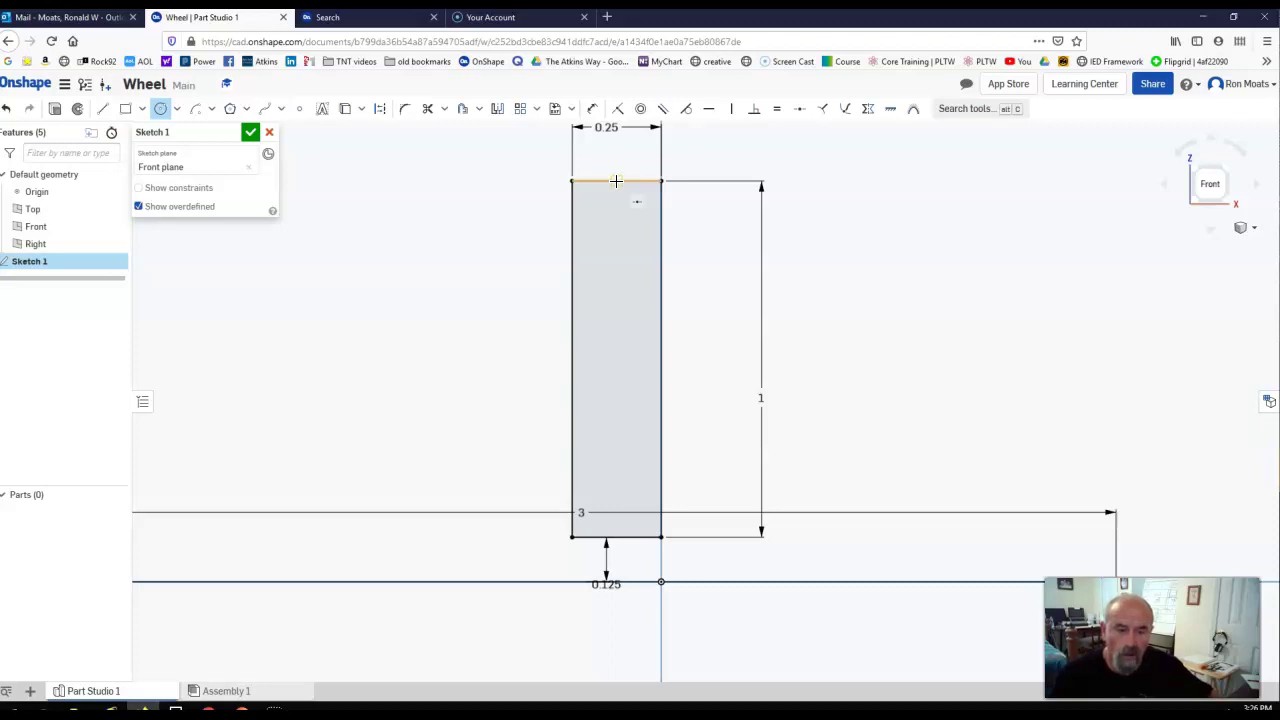
{"action": "left_click", "coordinate": [598, 177]}
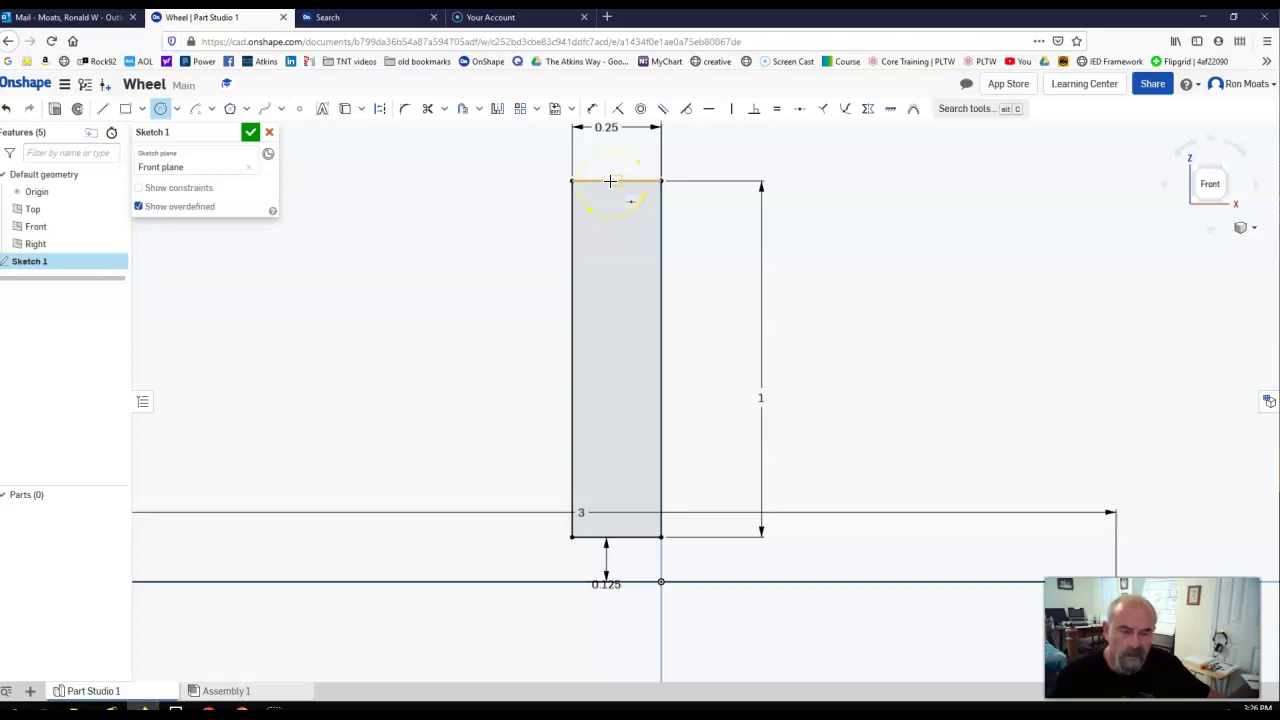
{"action": "left_click", "coordinate": [619, 182]}
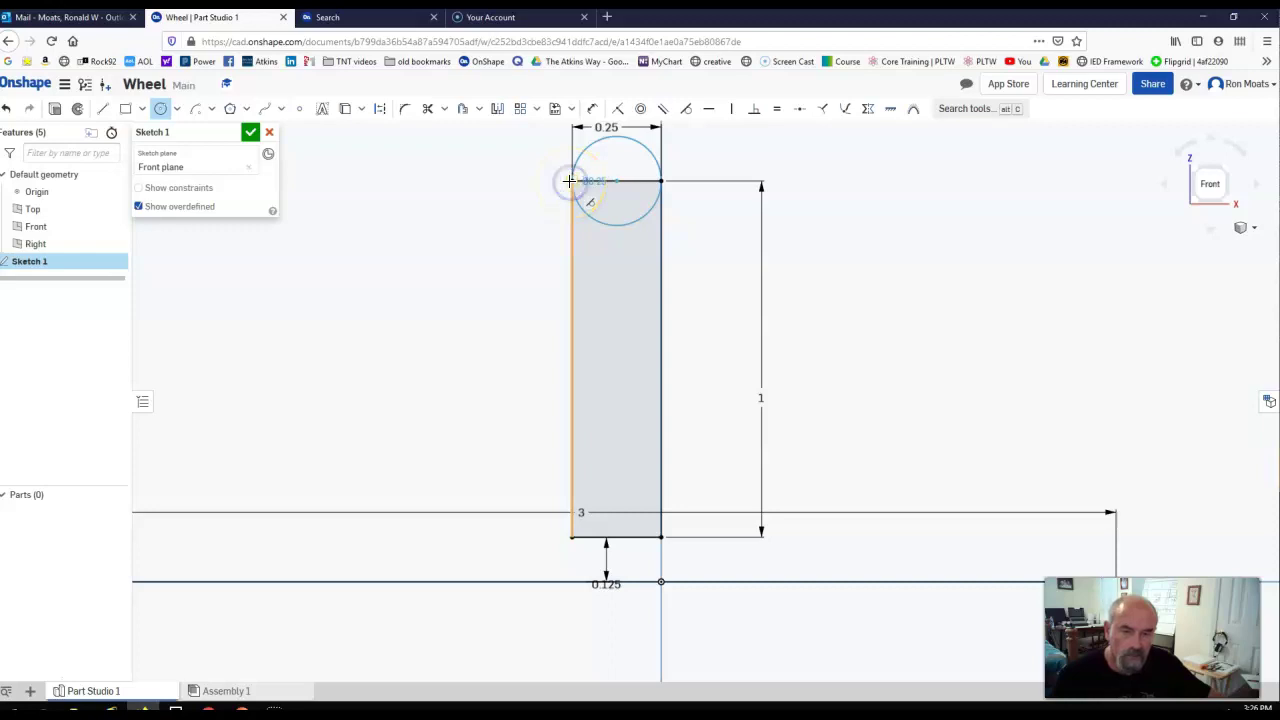
{"action": "left_click", "coordinate": [569, 181]}
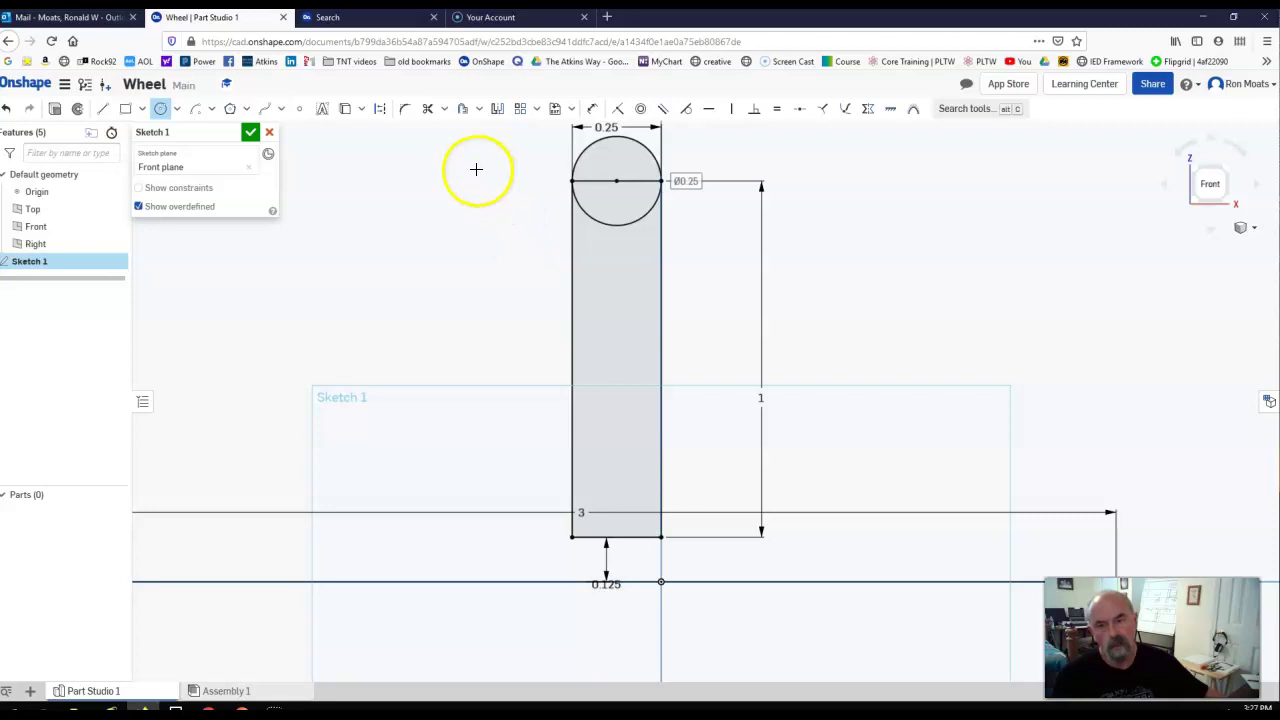
Step: Trim away the lower half of the circle inside the rectangle, keeping the upper arc
{"action": "left_click", "coordinate": [444, 115]}
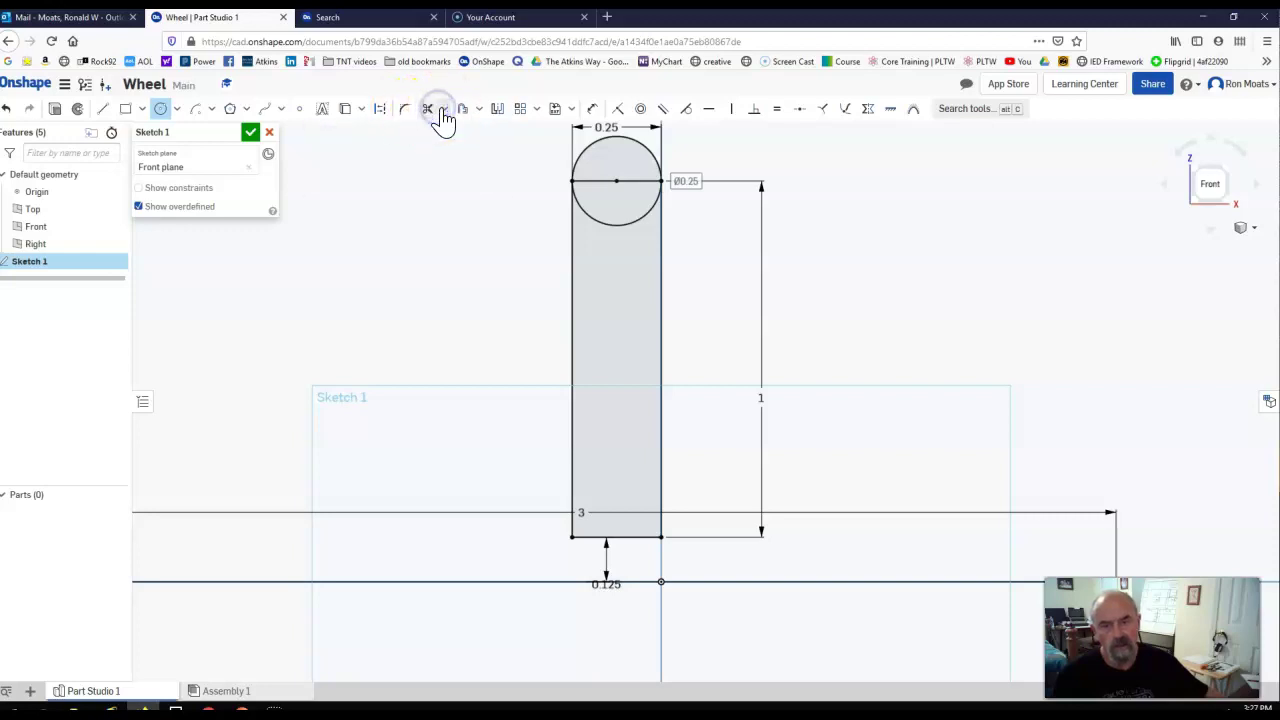
{"action": "left_click", "coordinate": [443, 110]}
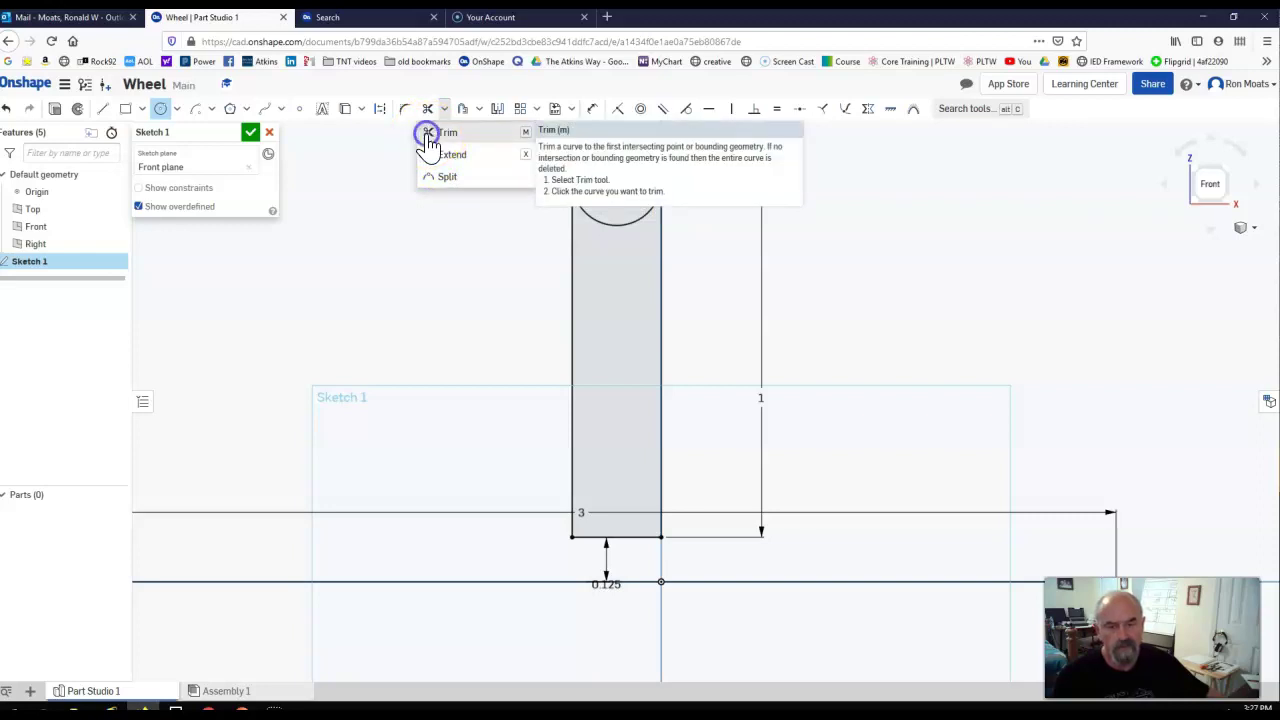
{"action": "left_click", "coordinate": [428, 141]}
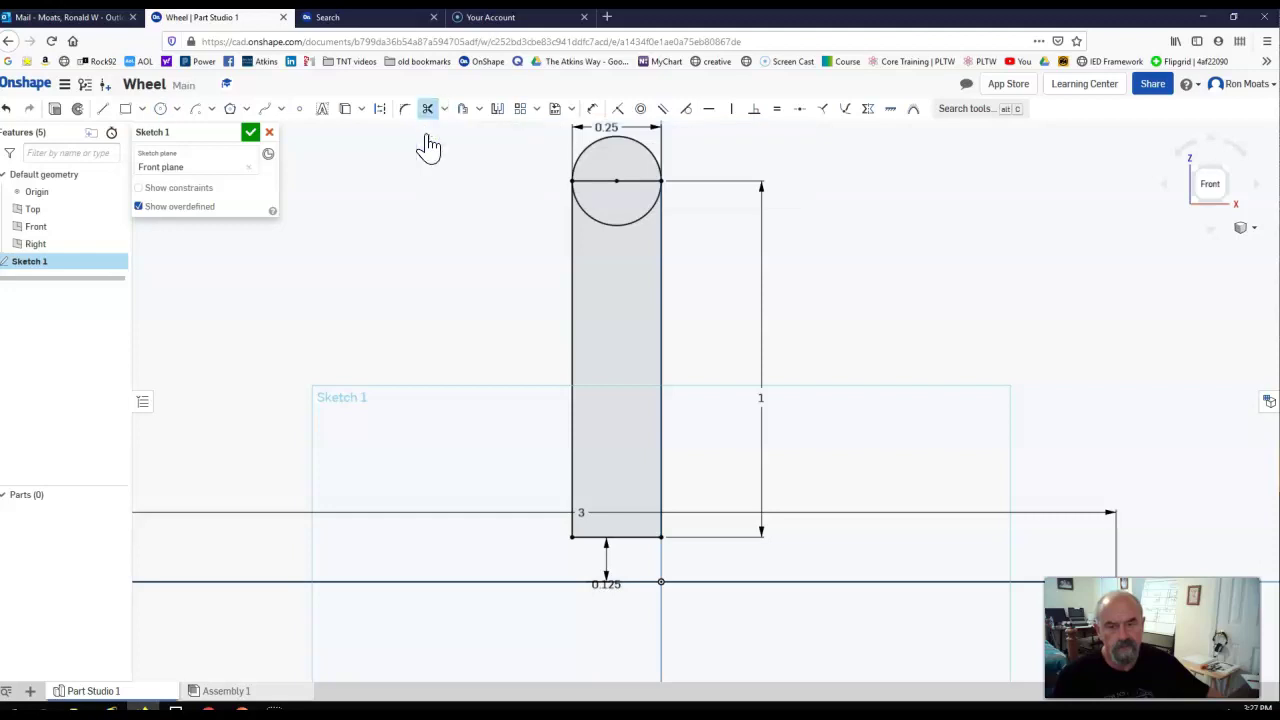
{"action": "left_click", "coordinate": [611, 225]}
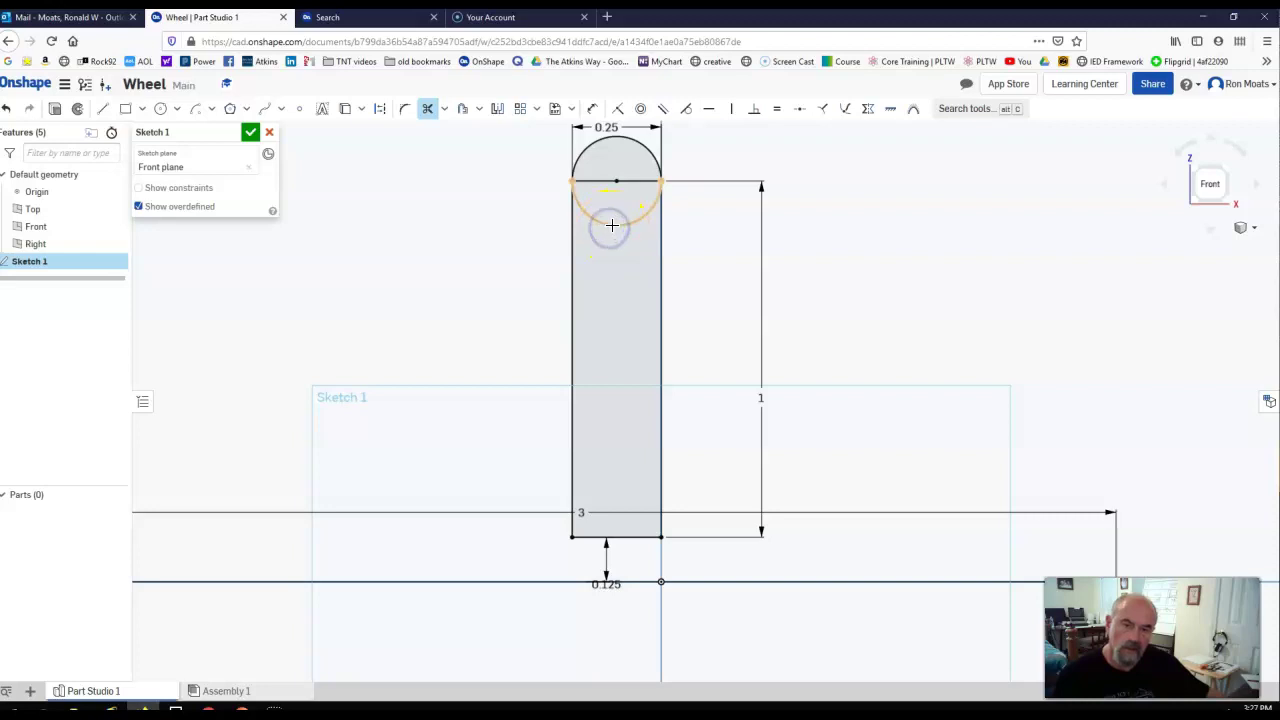
{"action": "left_click", "coordinate": [612, 226]}
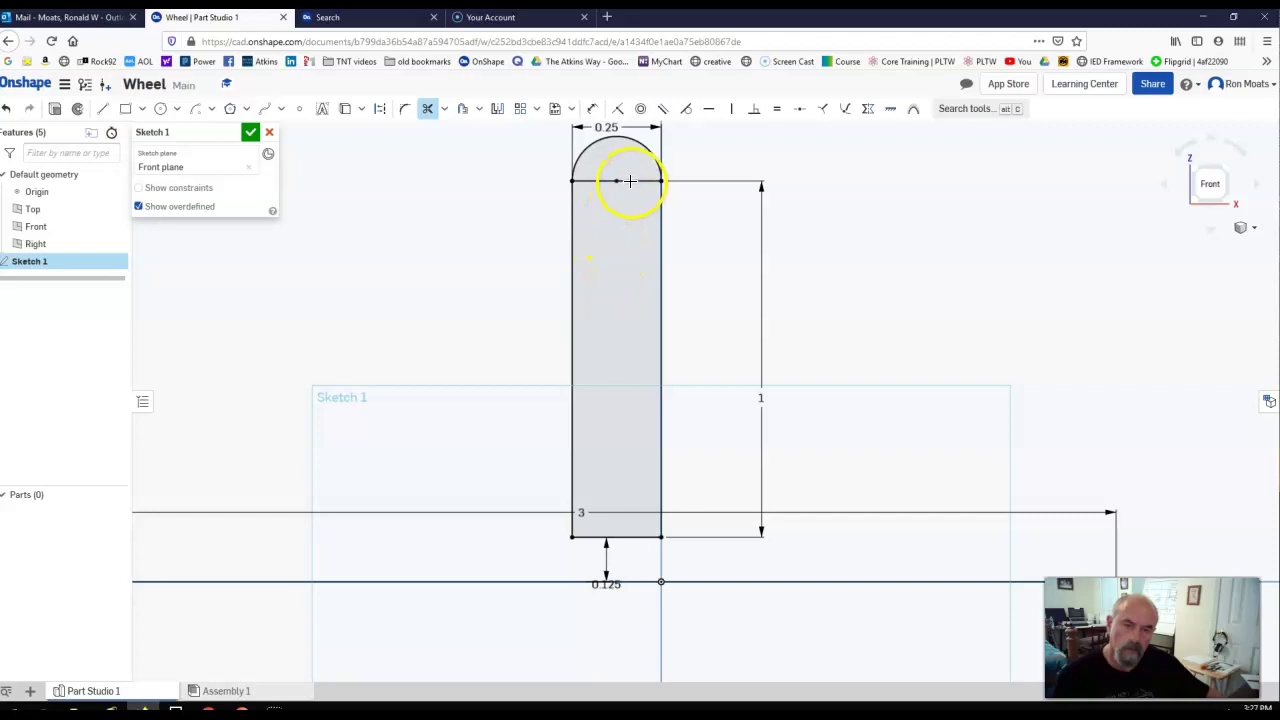
Step: Try to trim the straight edge beneath the arc, and undo that trim
{"action": "left_click", "coordinate": [630, 180]}
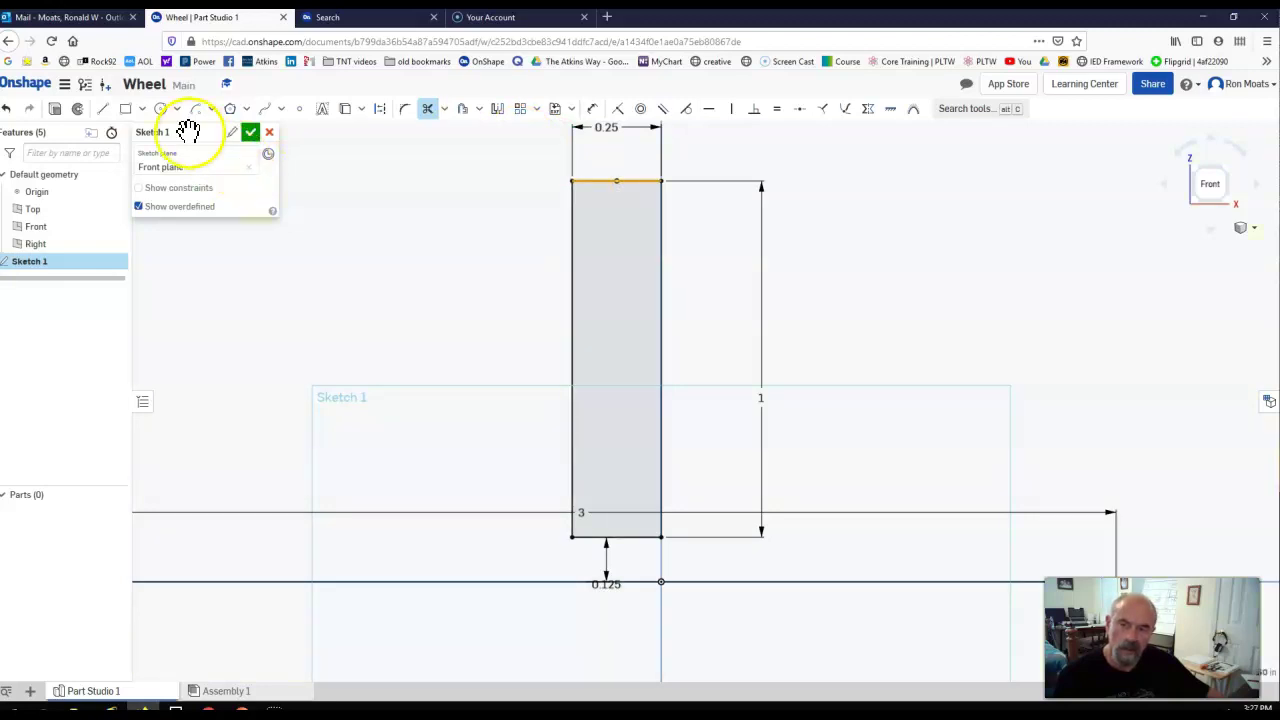
{"action": "left_click", "coordinate": [9, 110]}
{"action": "left_click", "coordinate": [9, 110]}
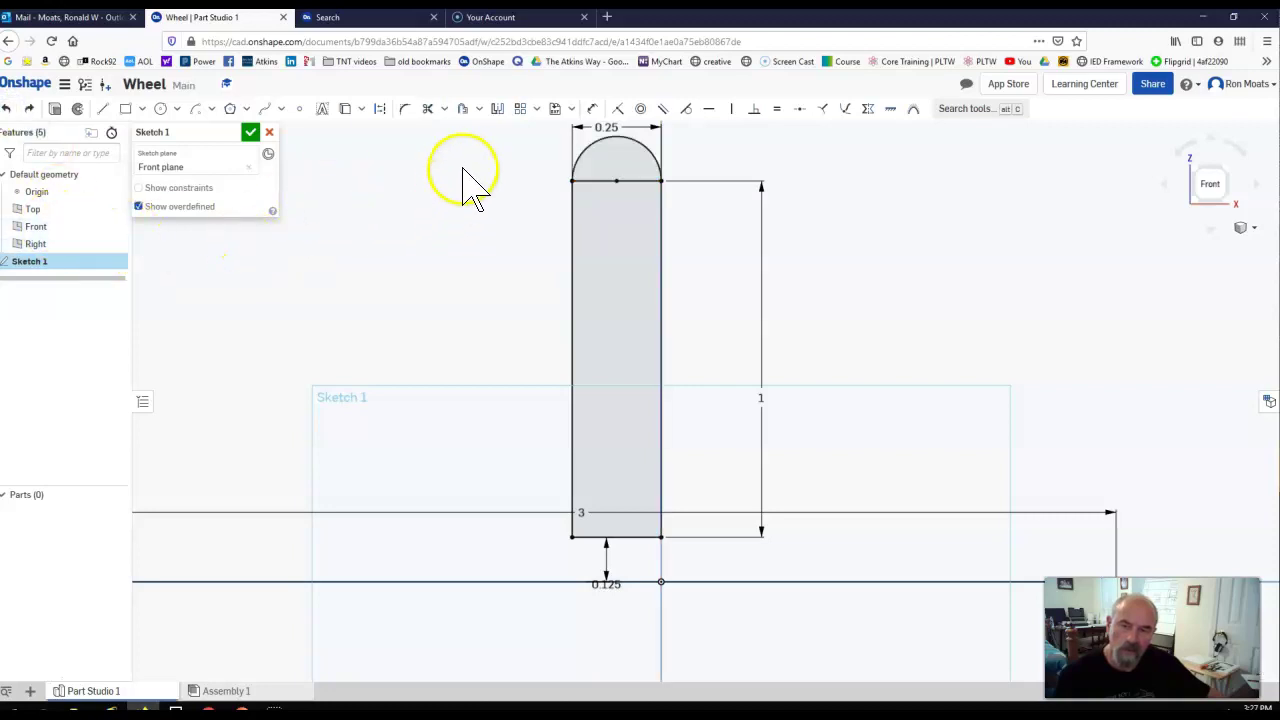
Step: Trim away both halves of the straight edge beneath the arc to leave a single round-ended profile
{"action": "left_click", "coordinate": [427, 112]}
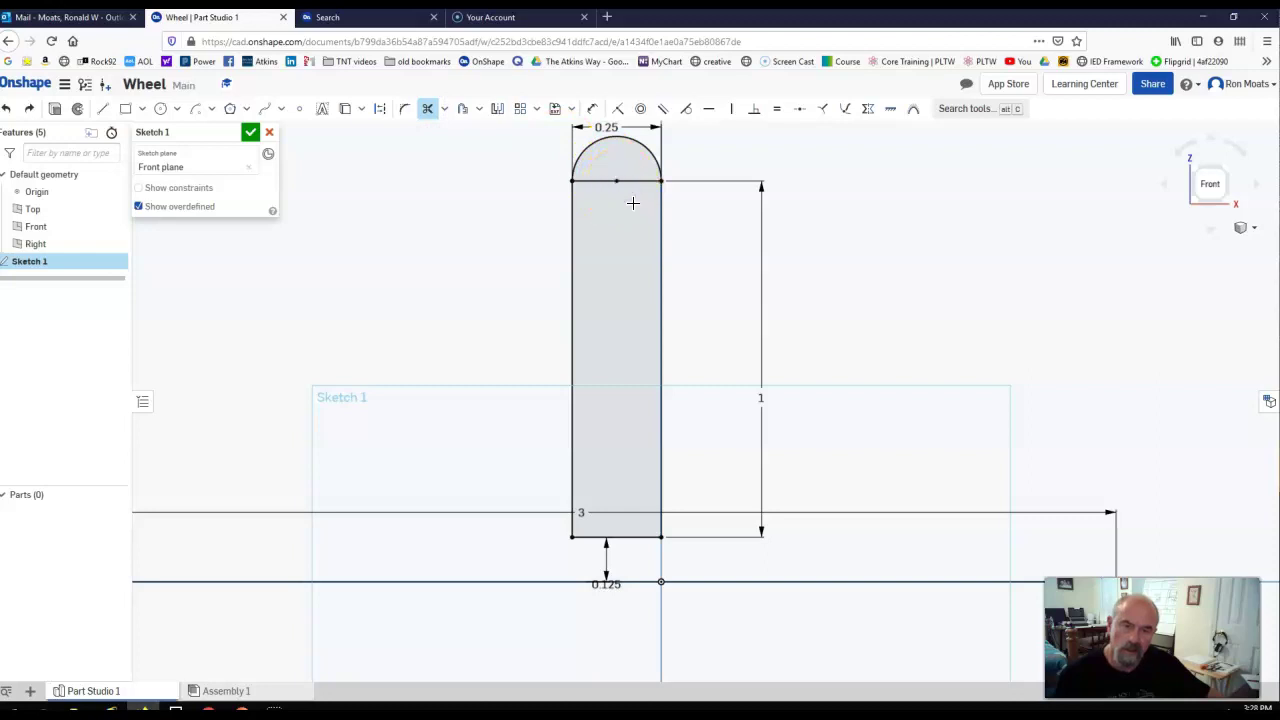
{"action": "left_click", "coordinate": [633, 186]}
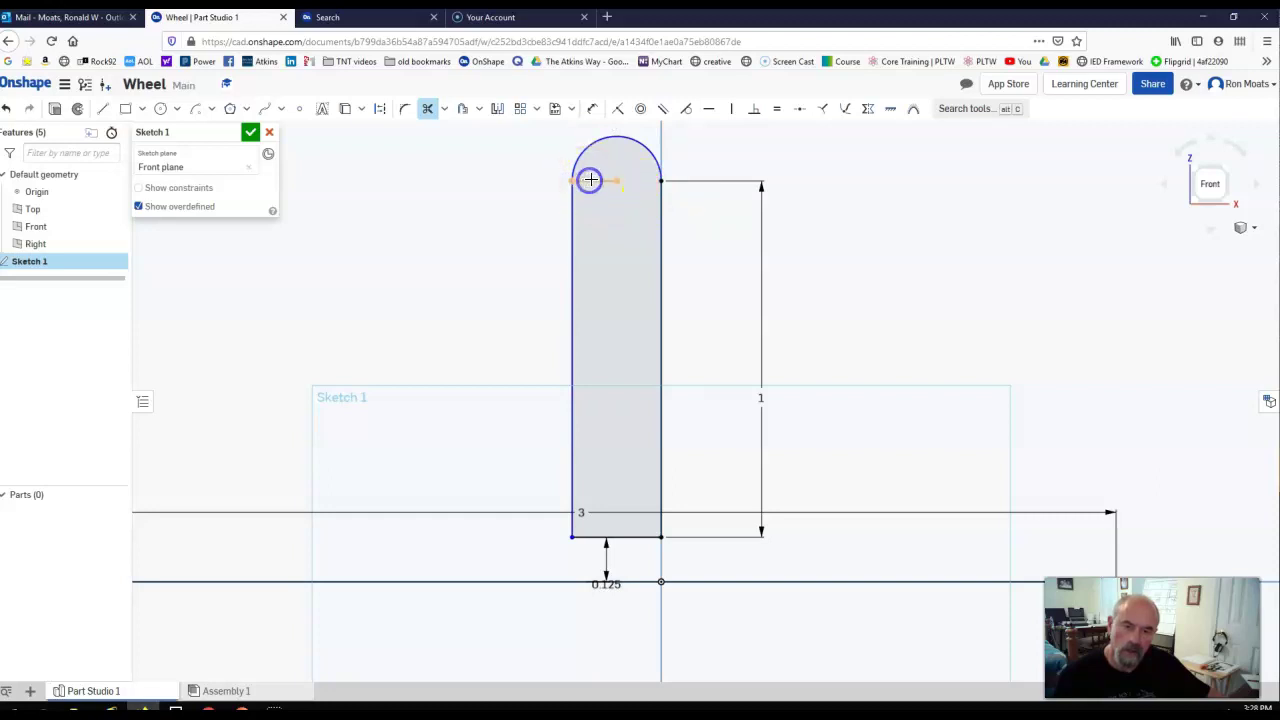
{"action": "left_click", "coordinate": [608, 238]}
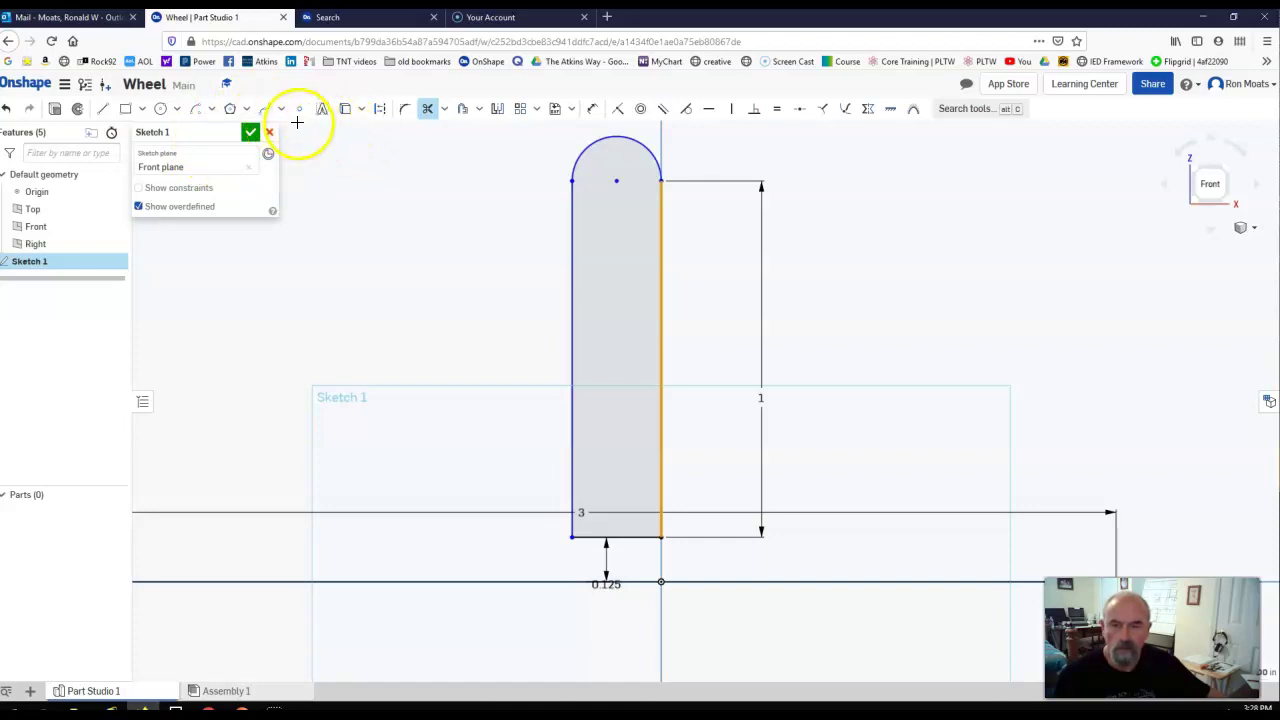
Step: Sketch an upright rectangle about 0.12 in wide and 0.73 in tall inside the profile, against its left edge
{"action": "left_click", "coordinate": [126, 109]}
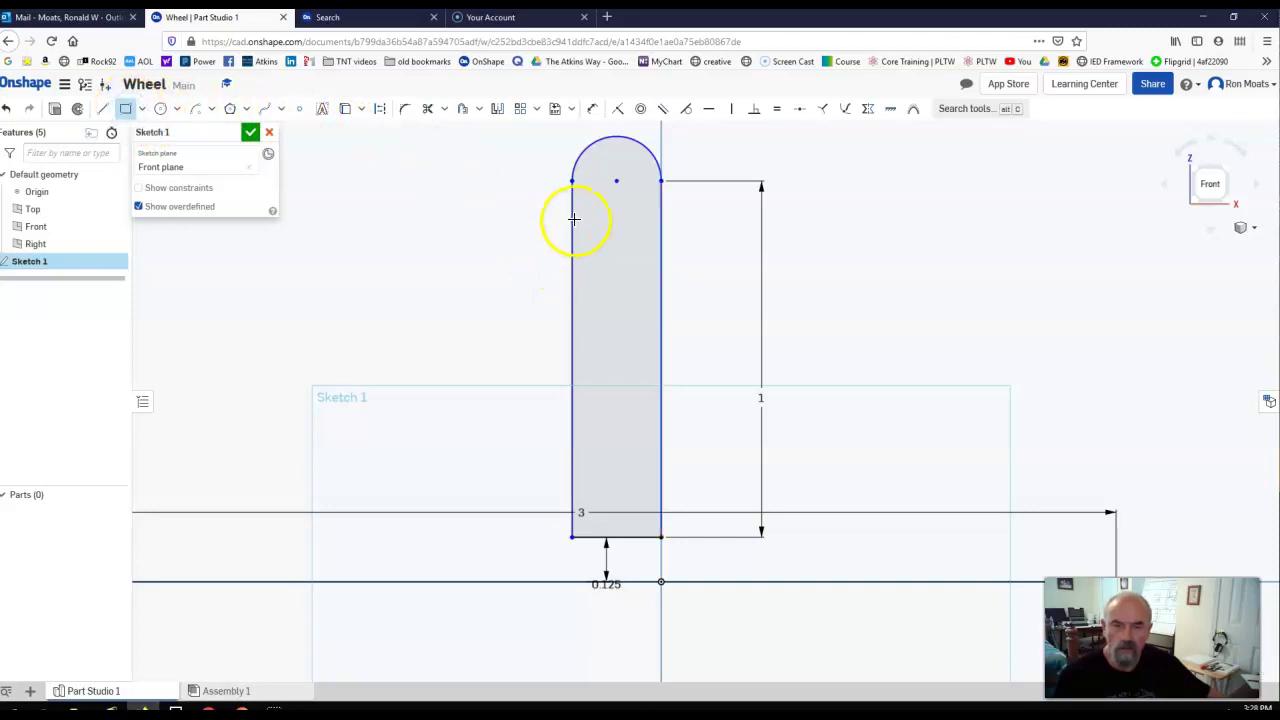
{"action": "left_click", "coordinate": [573, 222]}
{"action": "left_click", "coordinate": [613, 305]}
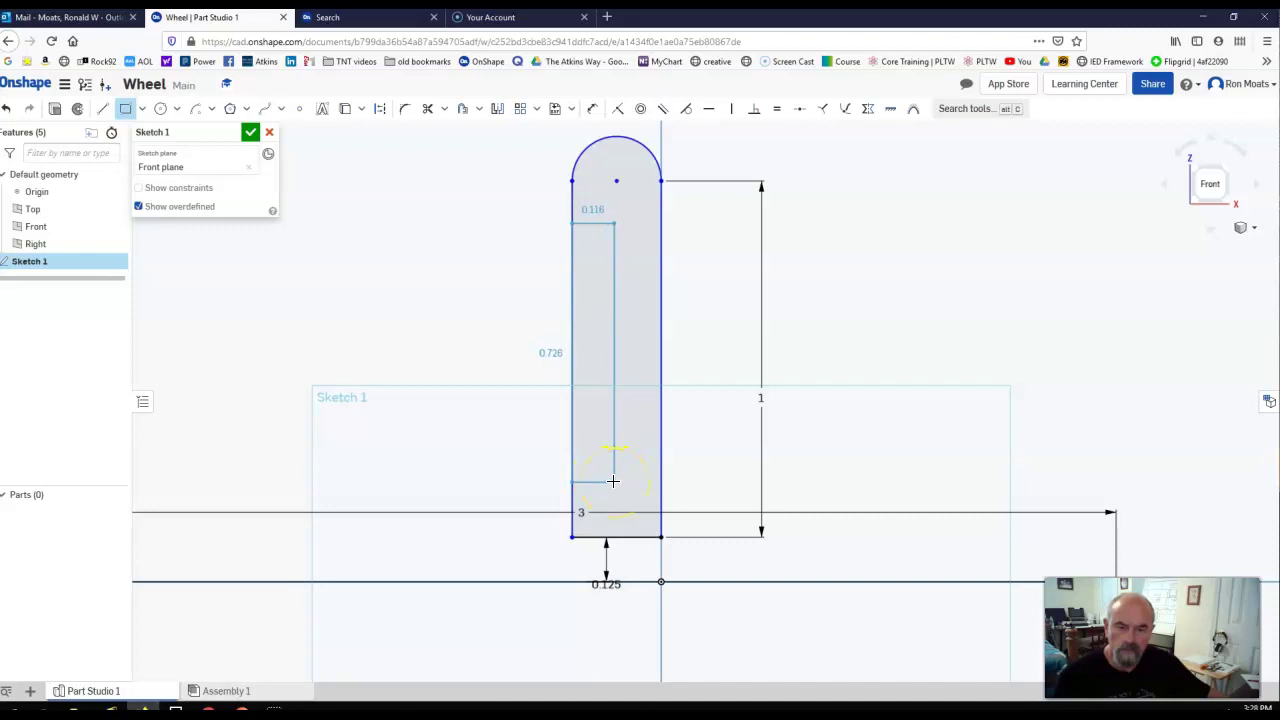
{"action": "left_click", "coordinate": [613, 482]}
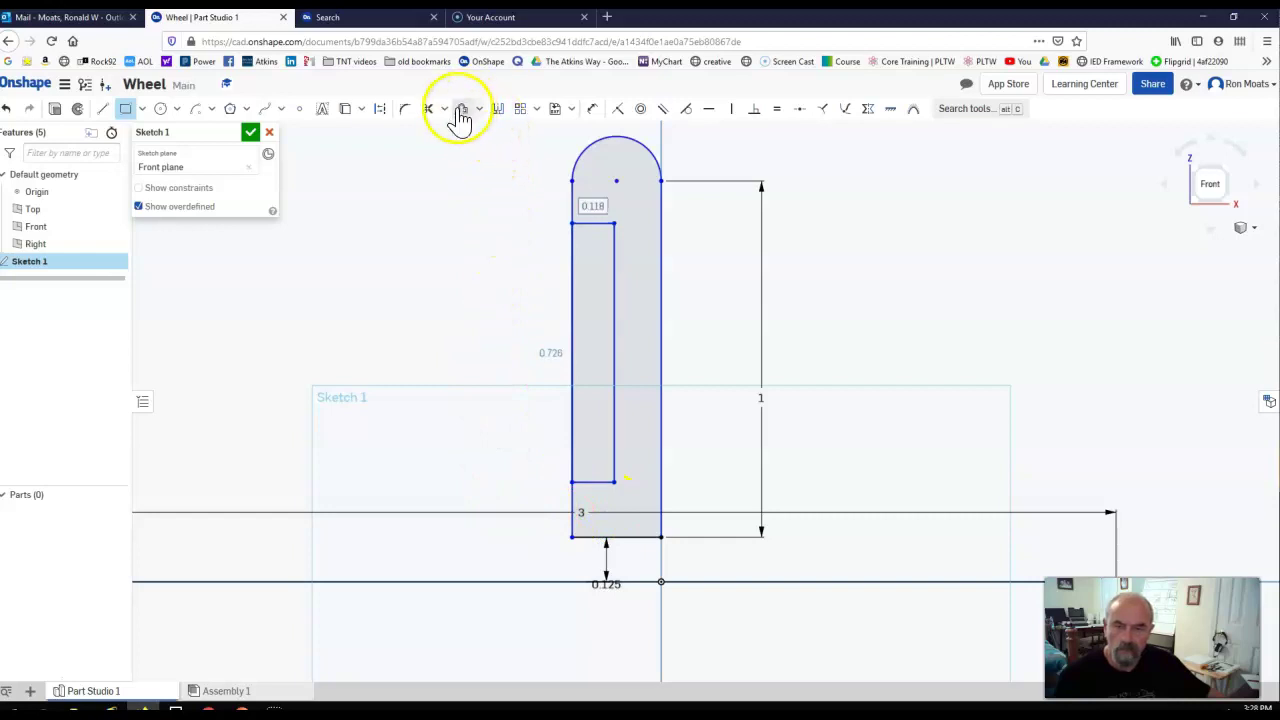
Step: Dimension the vertical gap between the arc's centre and the inner rectangle's upper edge
{"action": "left_click", "coordinate": [593, 108]}
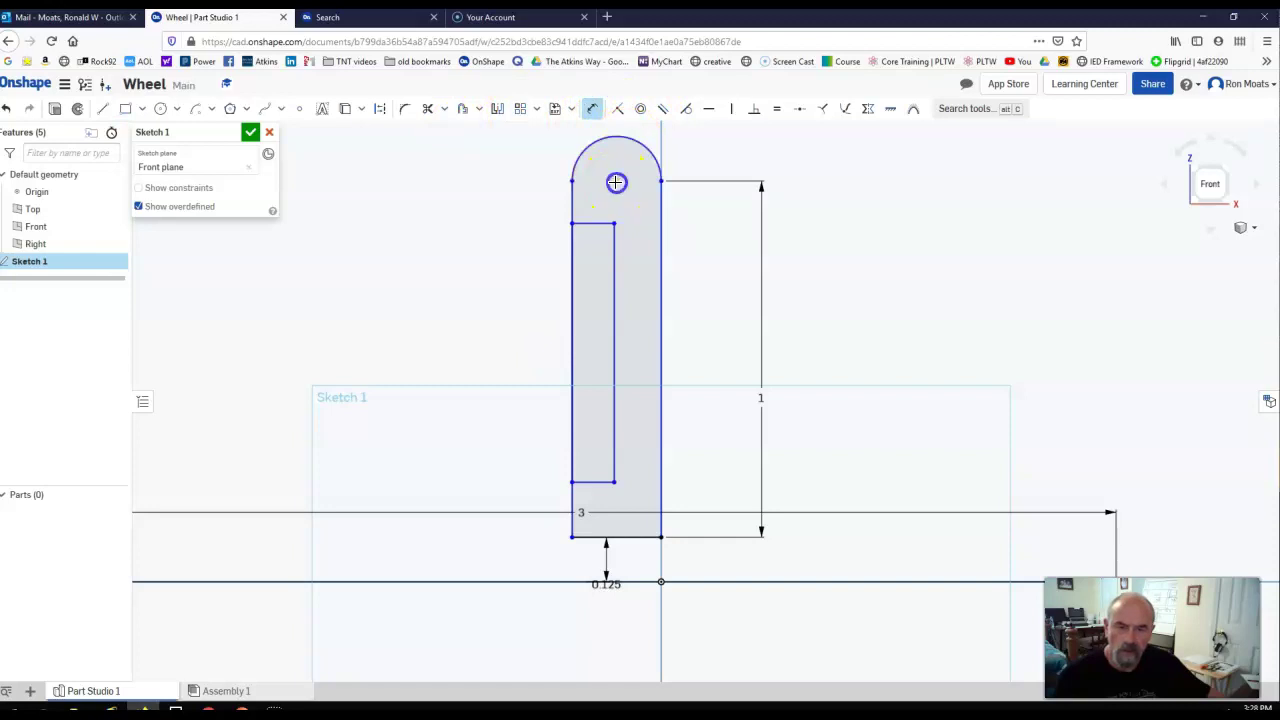
{"action": "left_click", "coordinate": [615, 223]}
{"action": "left_click", "coordinate": [633, 202]}
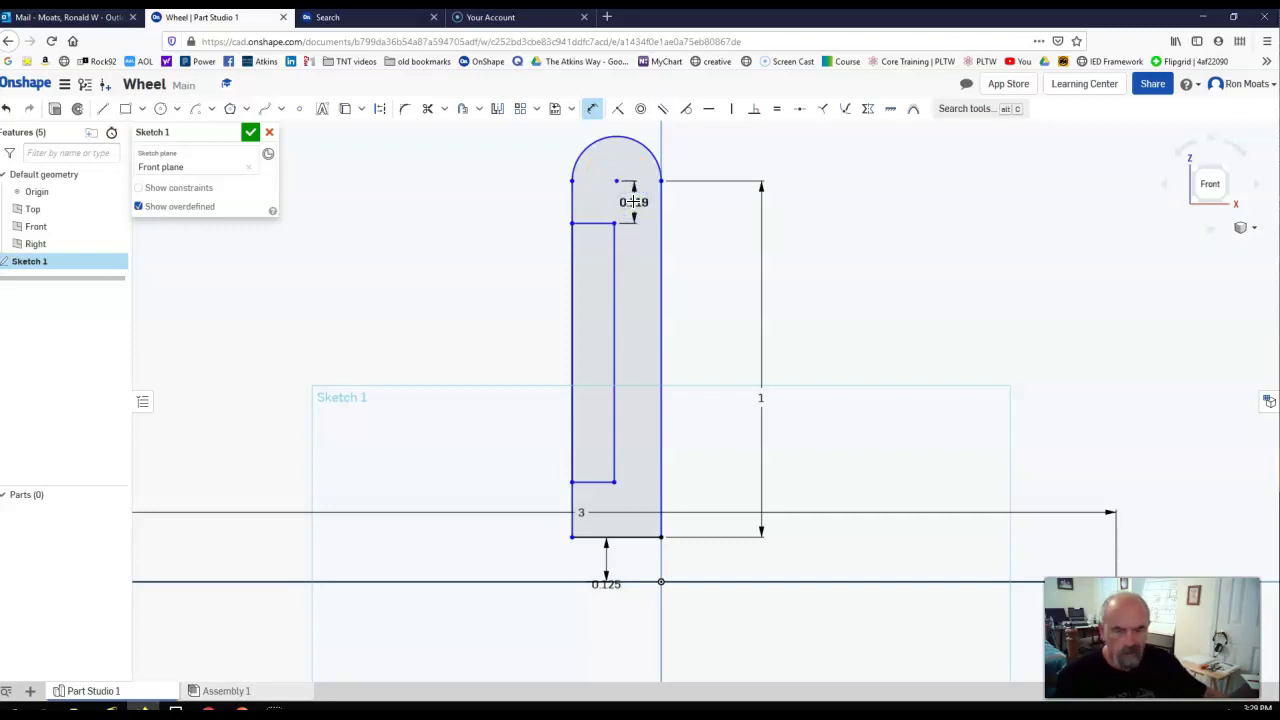
Step: Try setting the gap between the arc's centre and the inner rectangle to .3 in, and undo the change
{"action": "double_click", "coordinate": [633, 202]}
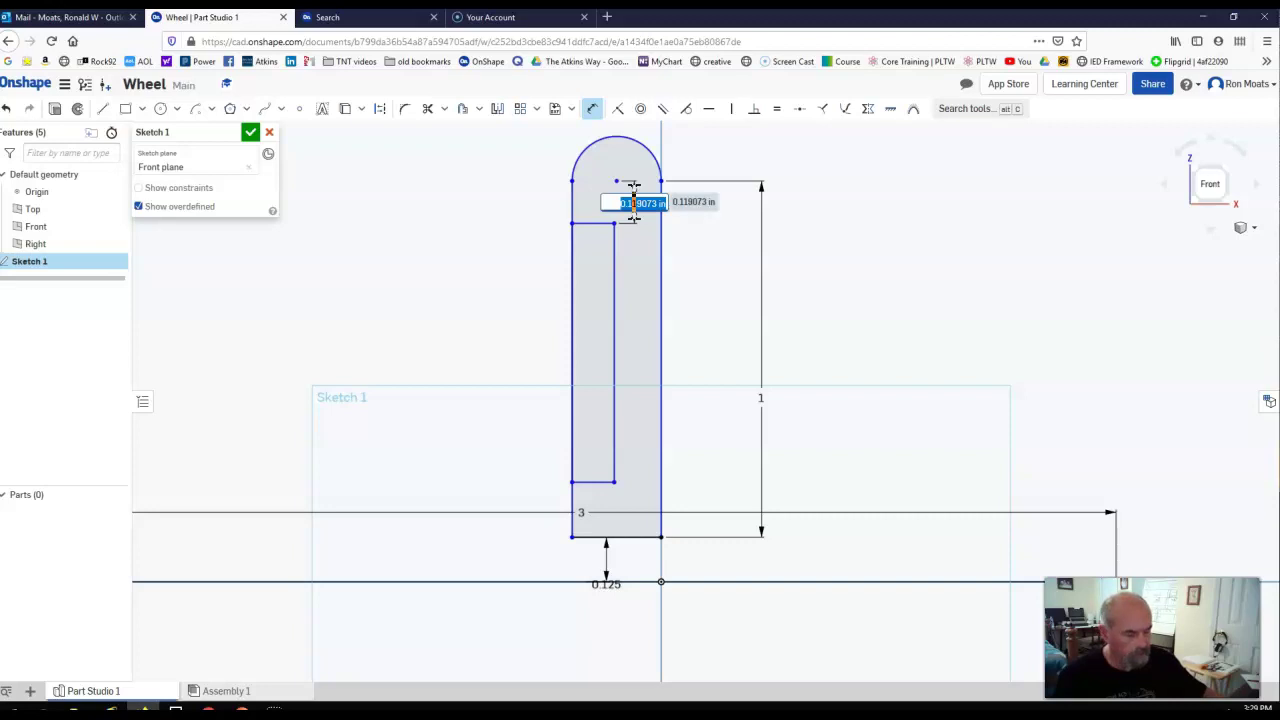
{"action": "key", "text": "BackSpace"}
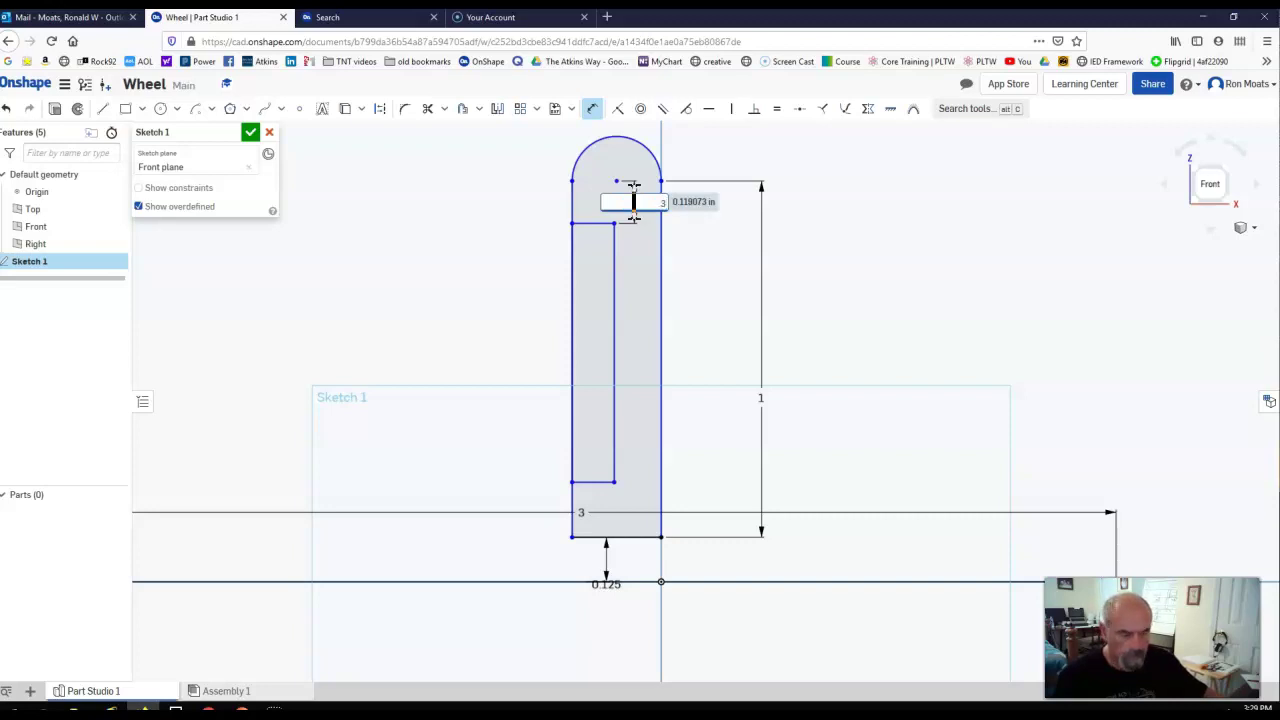
{"action": "key", "text": "Return"}
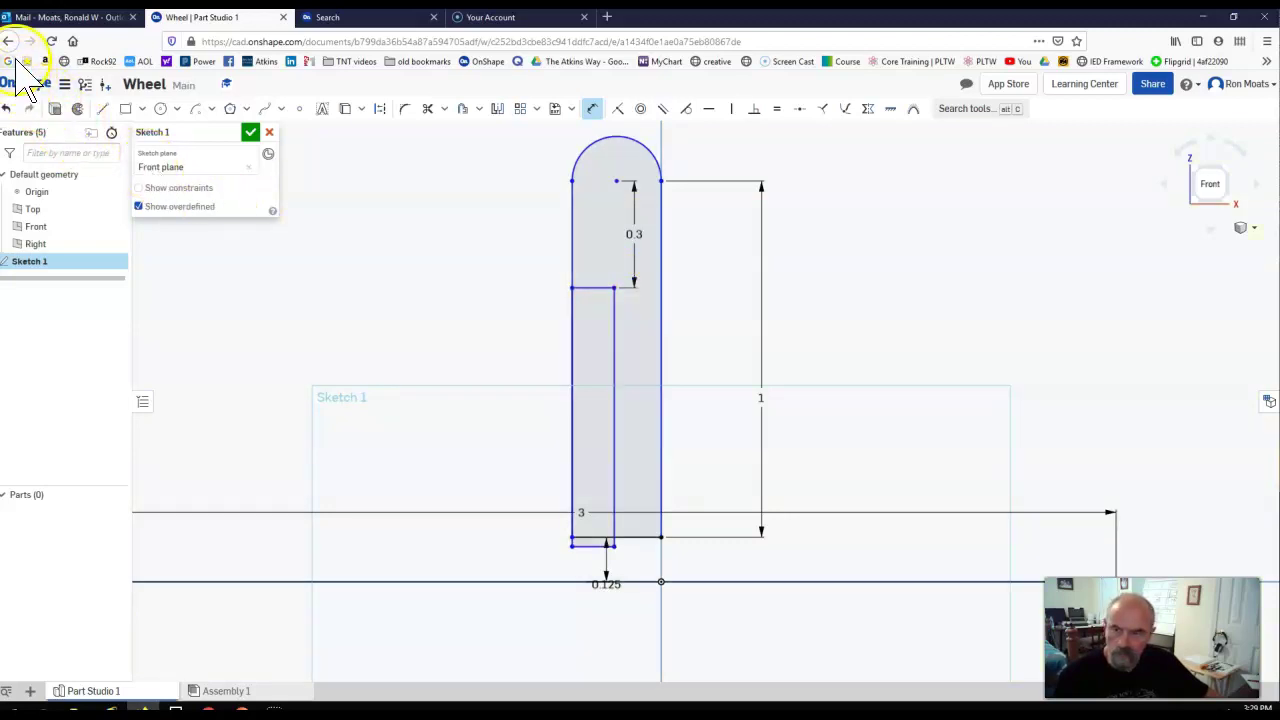
{"action": "left_click", "coordinate": [10, 114]}
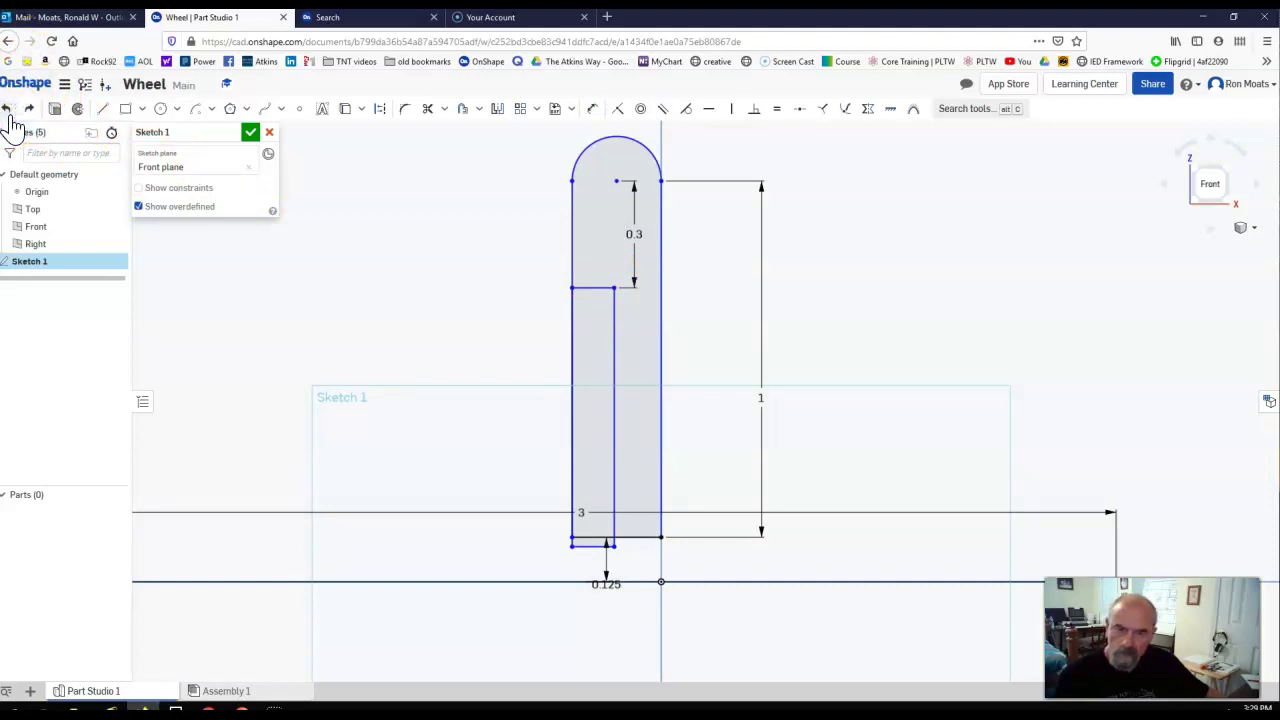
{"action": "left_click", "coordinate": [10, 114]}
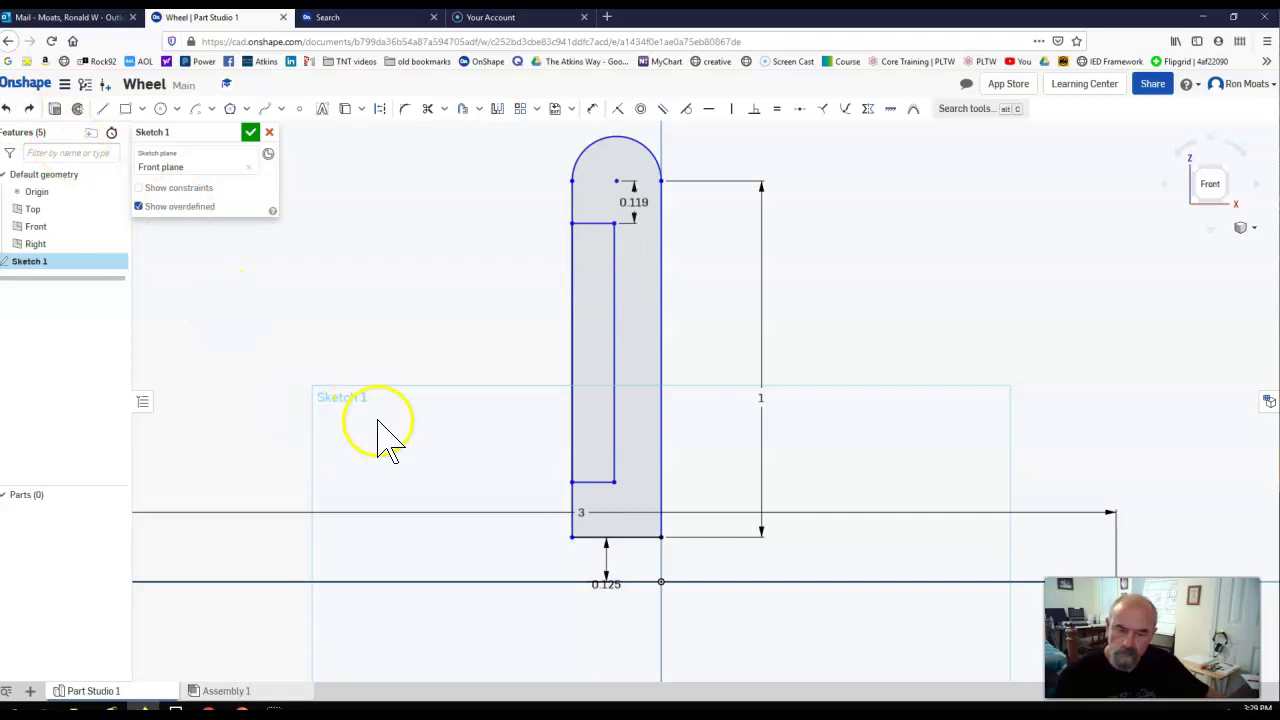
Step: Set the vertical gap between the arc's centre and the inner rectangle's upper edge to .1 in
{"action": "left_click", "coordinate": [614, 420]}
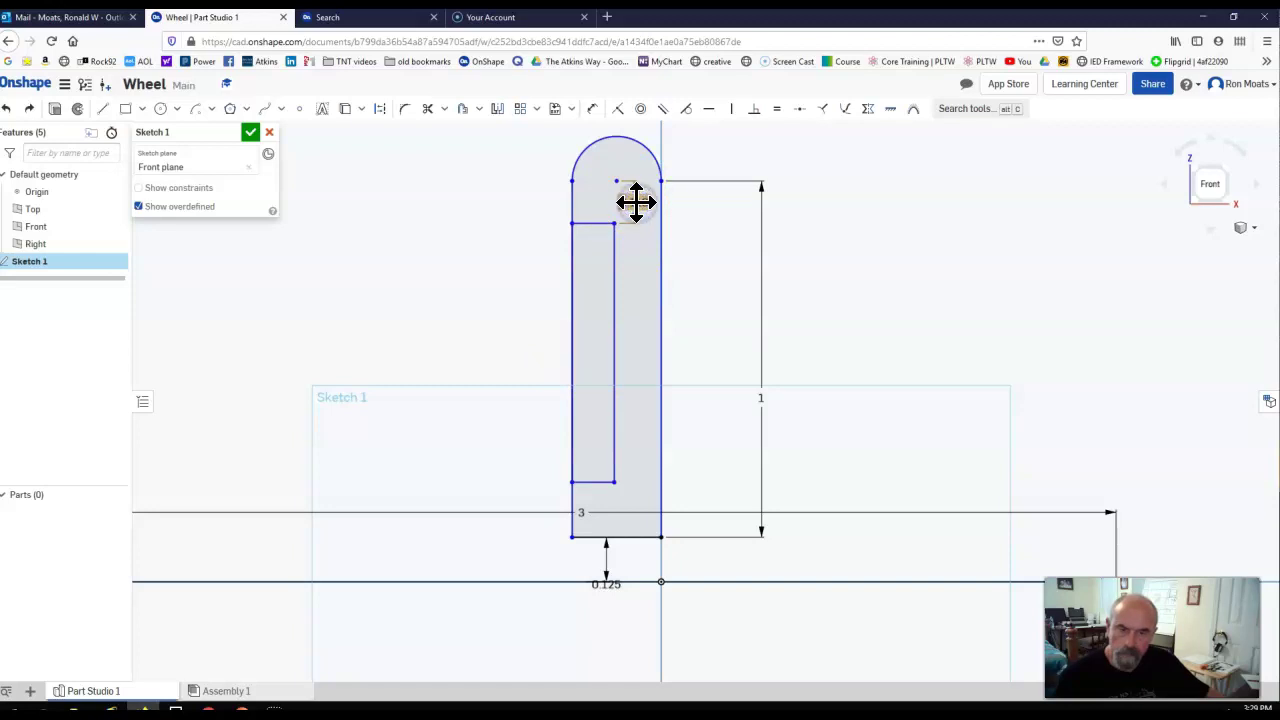
{"action": "double_click", "coordinate": [636, 202]}
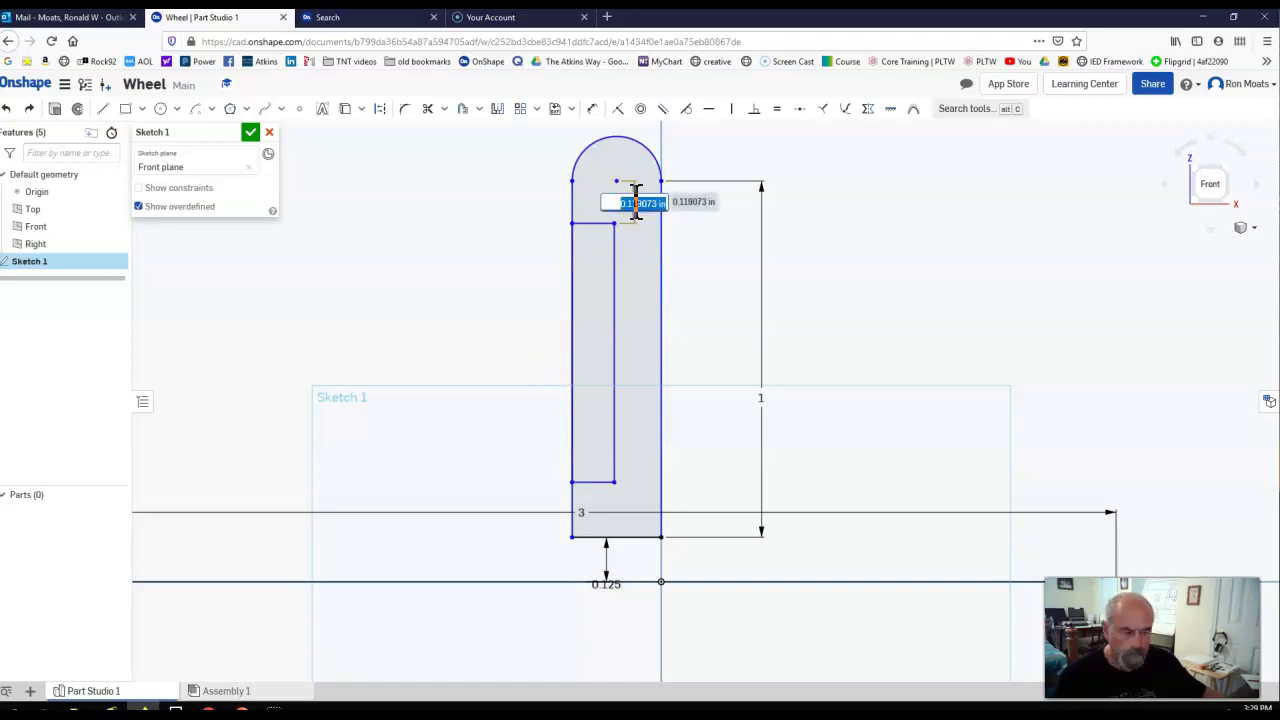
{"action": "key", "text": "BackSpace"}
{"action": "type", "text": "1"}
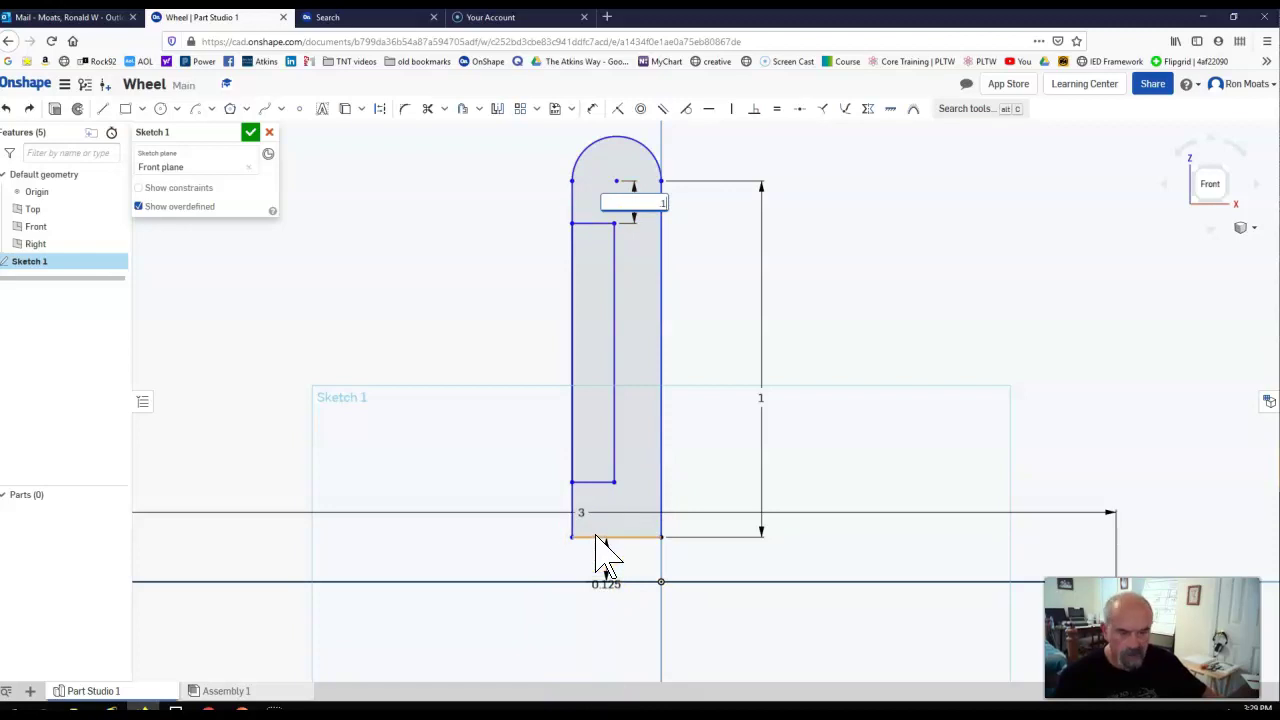
{"action": "key", "text": "Return"}
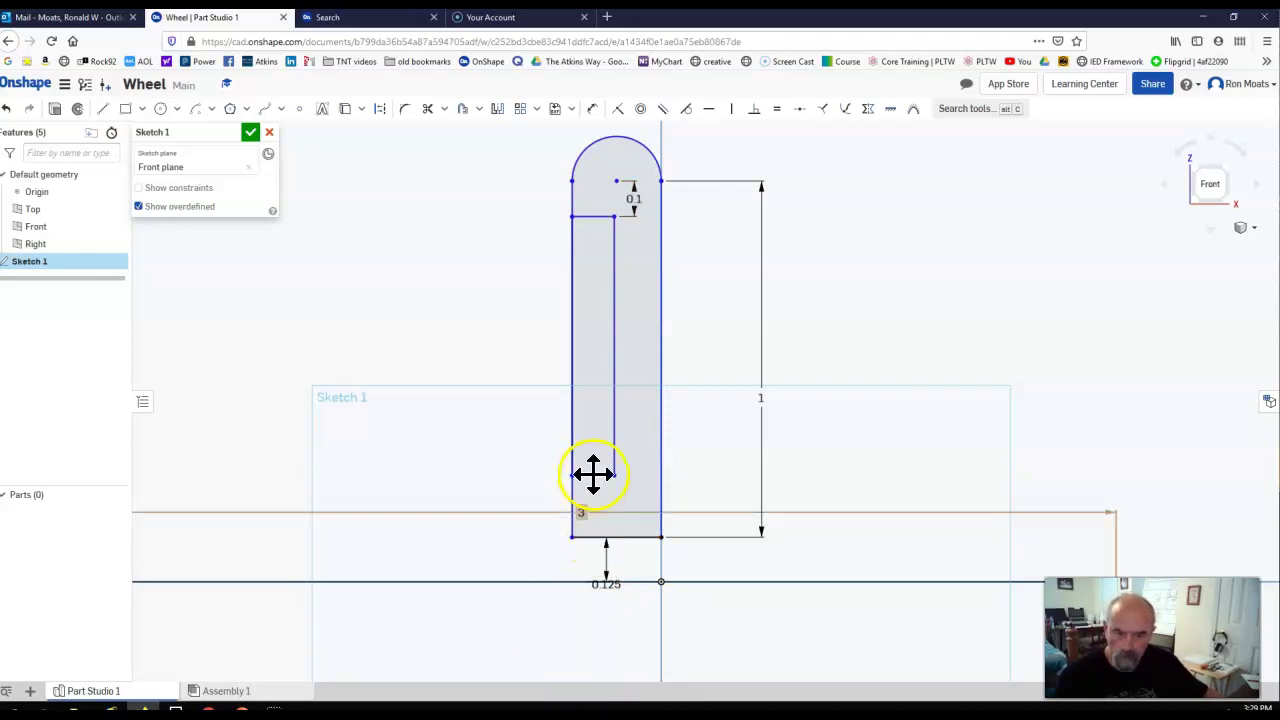
Step: Dimension the gap between the inner rectangle's lower edge and the profile's bottom edge as .1 in
{"action": "left_click", "coordinate": [590, 108]}
{"action": "left_click", "coordinate": [593, 468]}
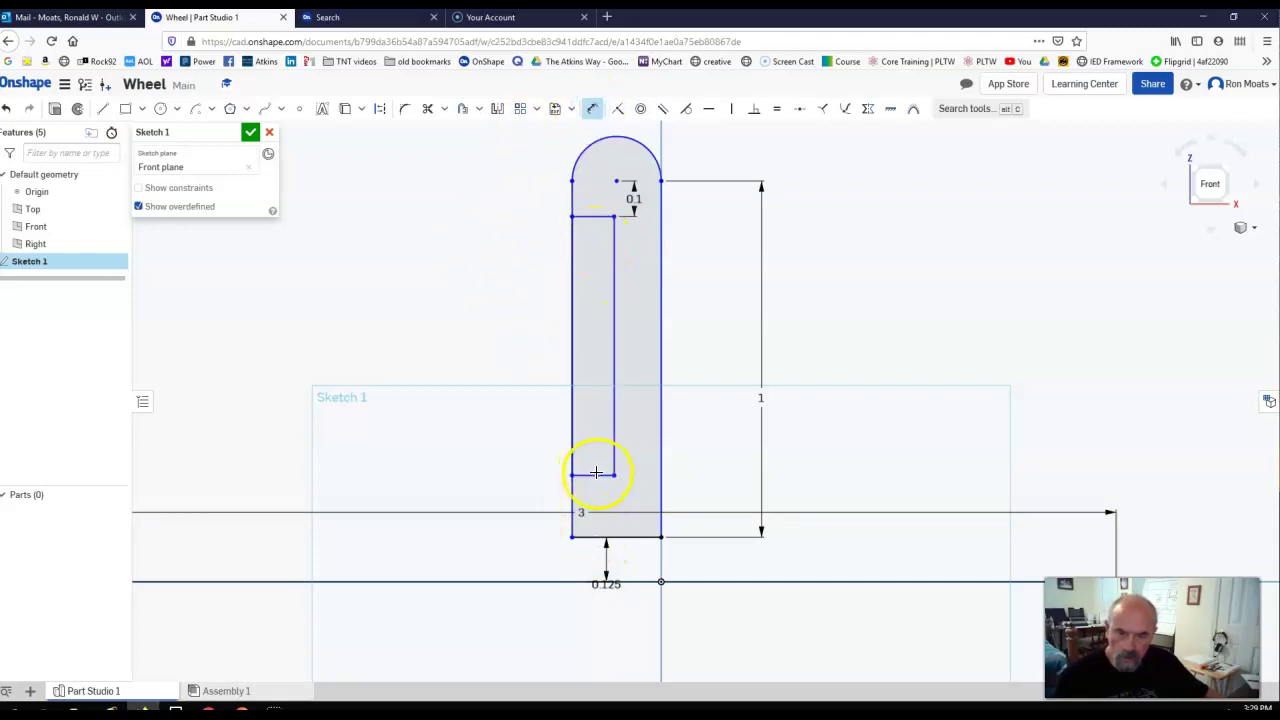
{"action": "left_click", "coordinate": [596, 538]}
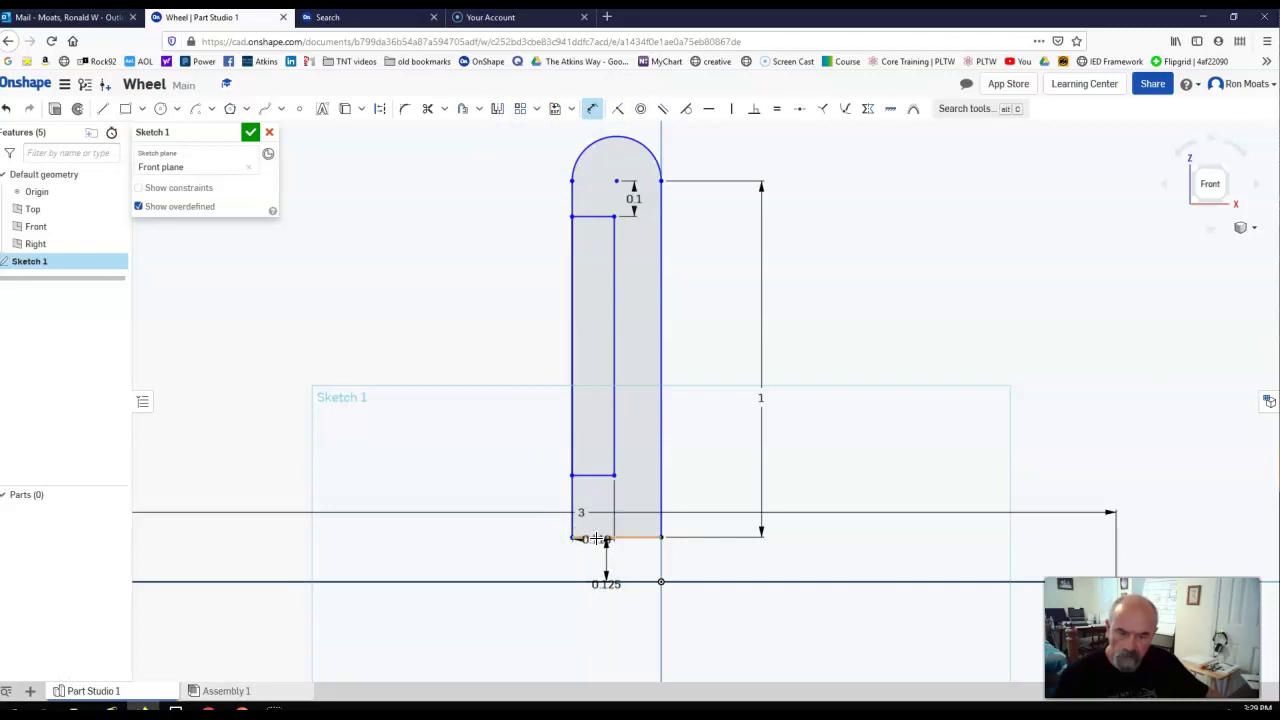
{"action": "left_click", "coordinate": [597, 537]}
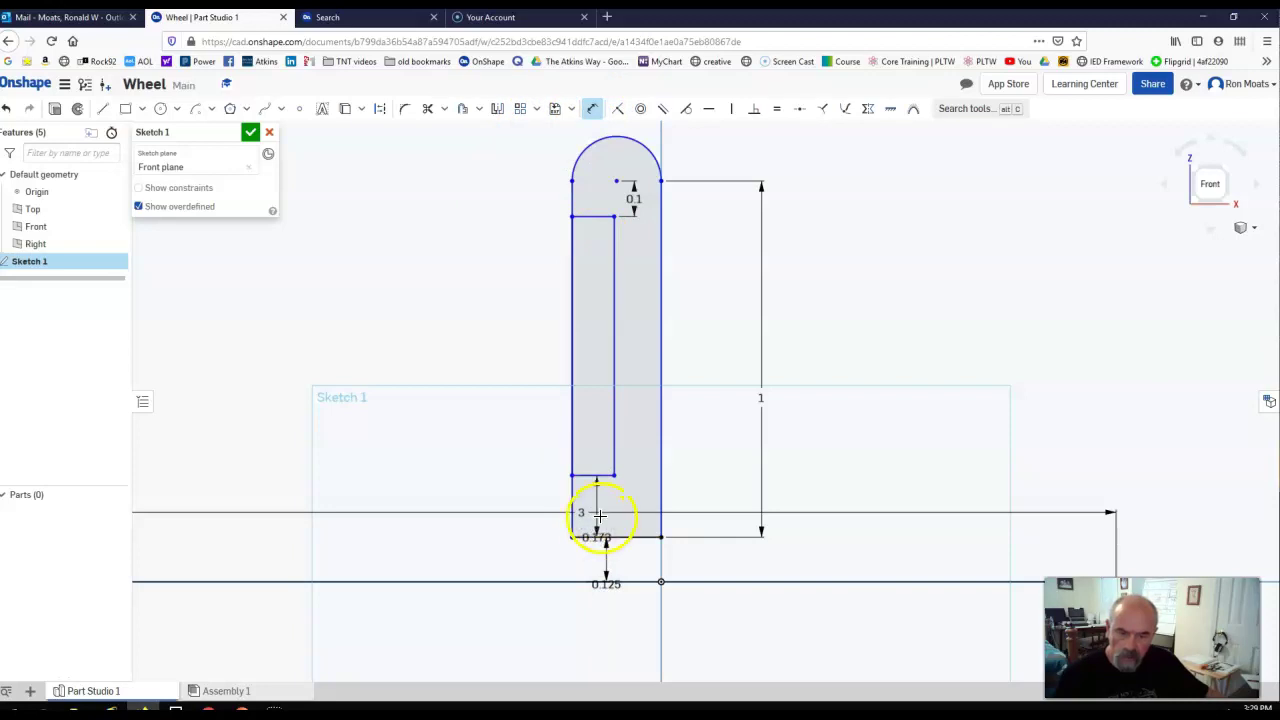
{"action": "left_click", "coordinate": [606, 512]}
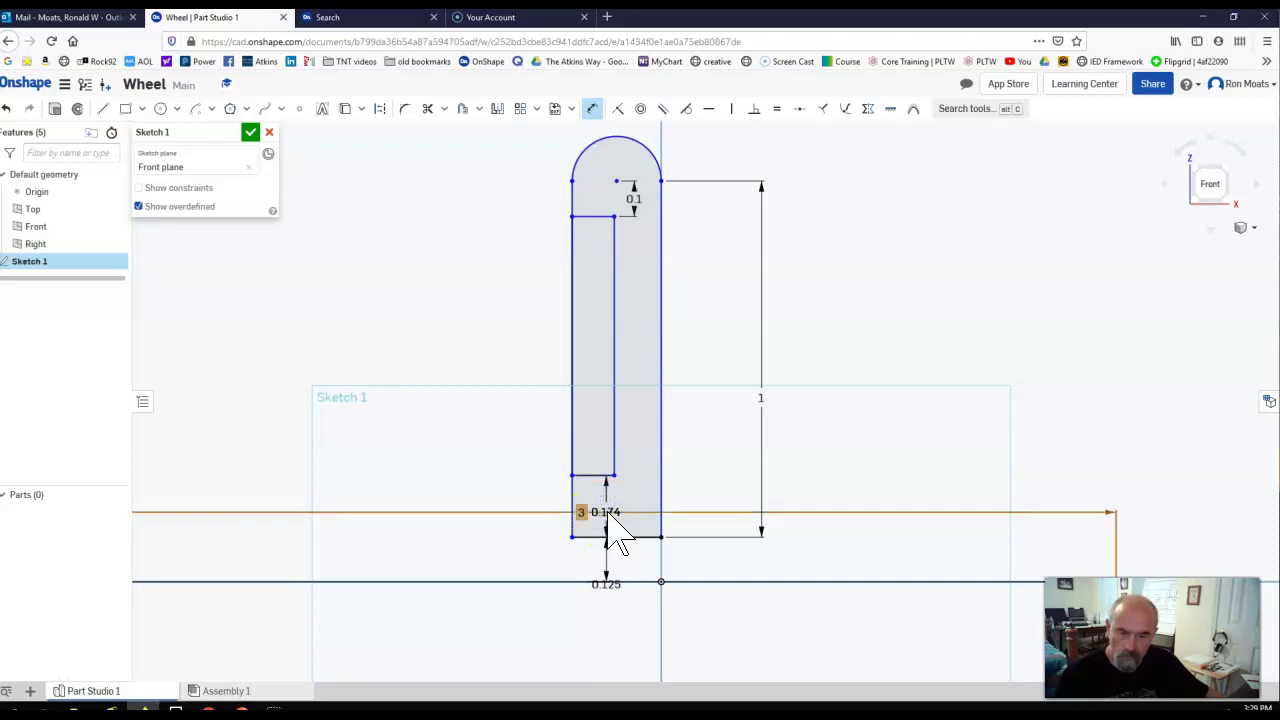
{"action": "double_click", "coordinate": [608, 514]}
{"action": "type", "text": "1"}
{"action": "key", "text": "Return"}
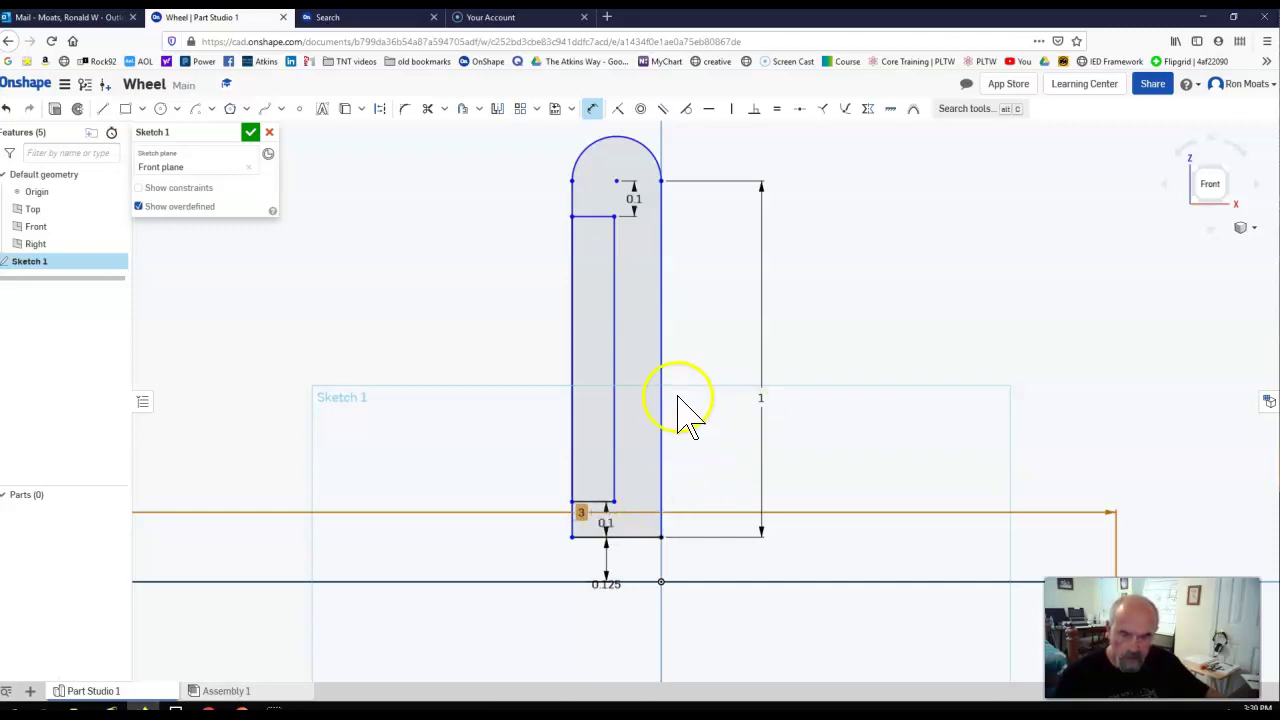
Step: Dimension the inner rectangle's width as .125 in
{"action": "left_click", "coordinate": [615, 314]}
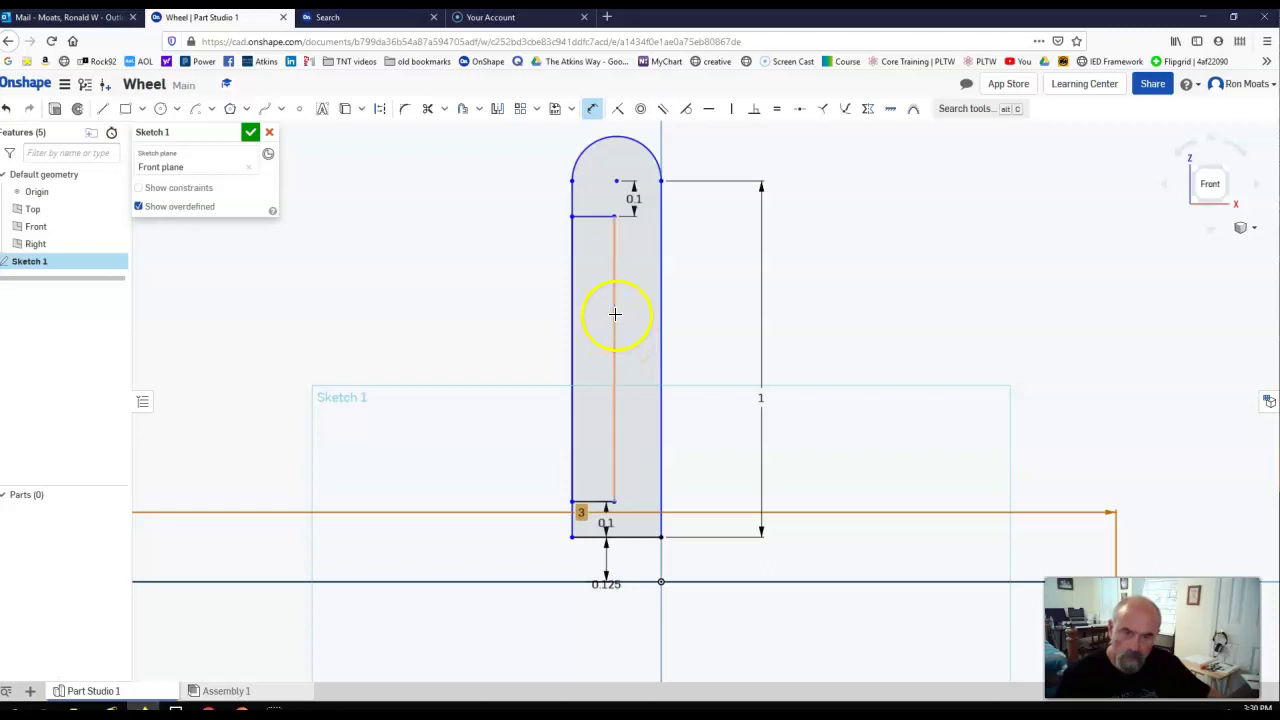
{"action": "left_click", "coordinate": [573, 317]}
{"action": "left_click", "coordinate": [573, 316]}
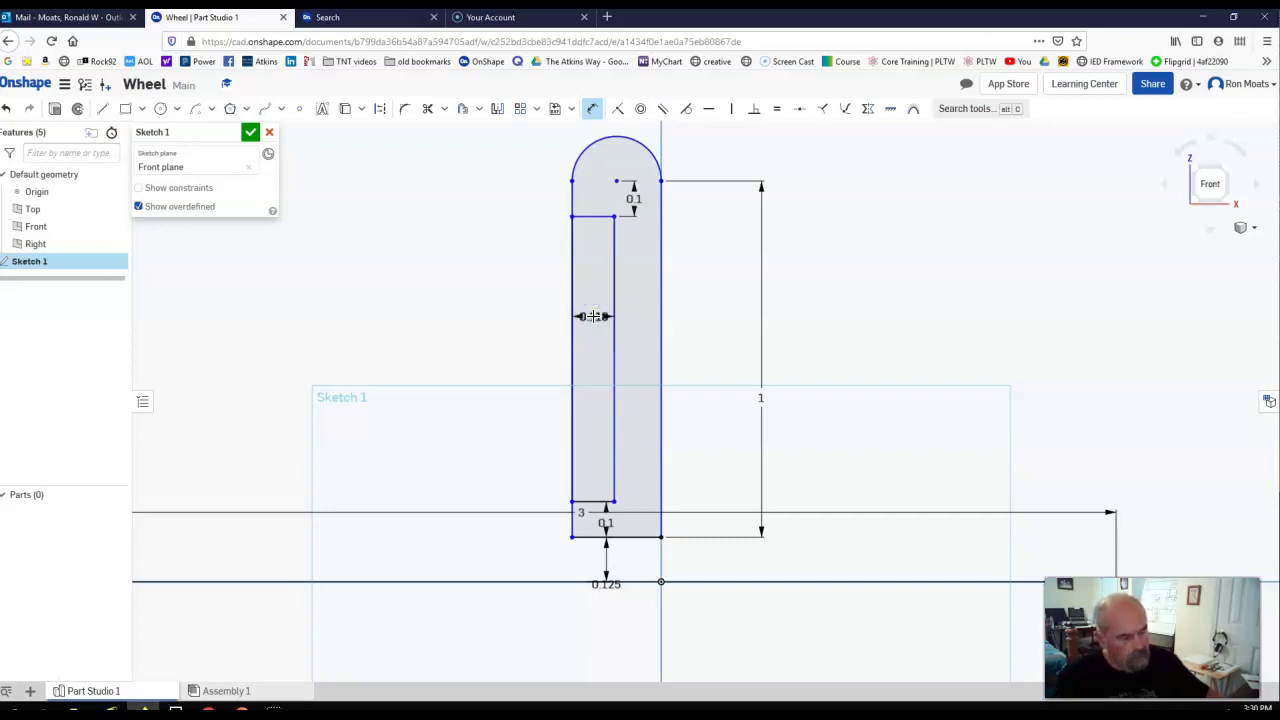
{"action": "left_click", "coordinate": [593, 316]}
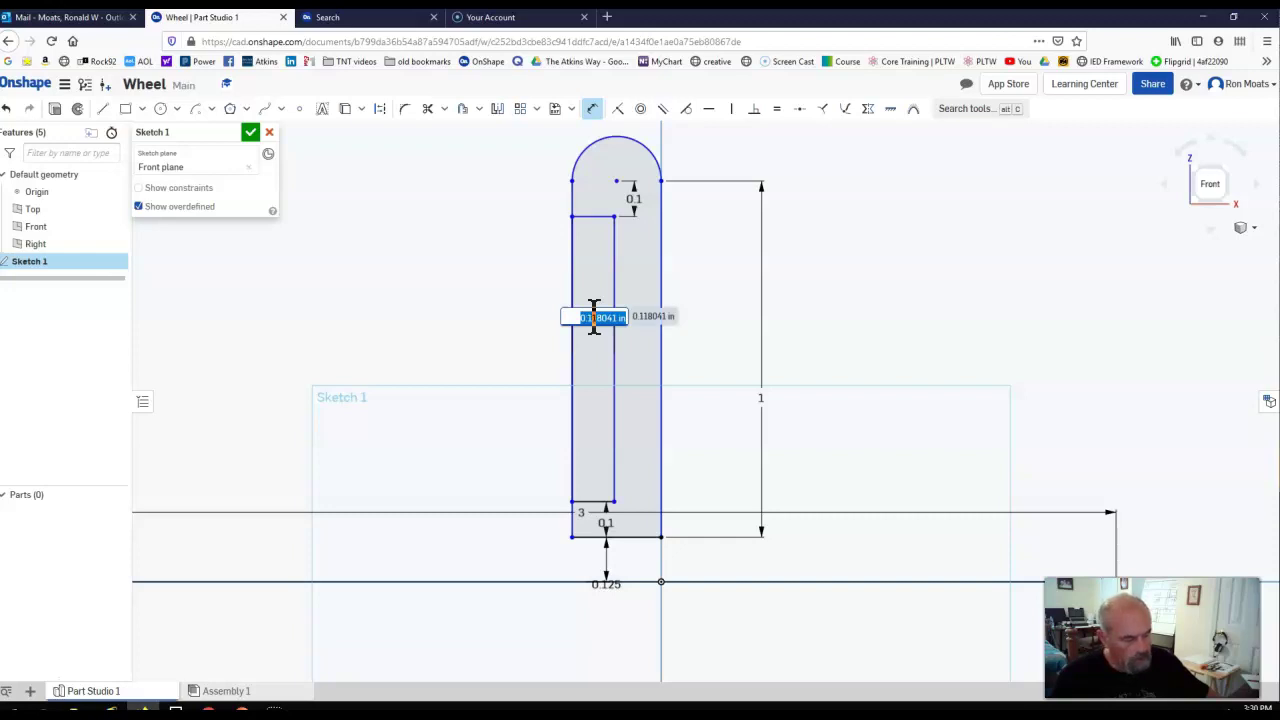
{"action": "key", "text": "BackSpace"}
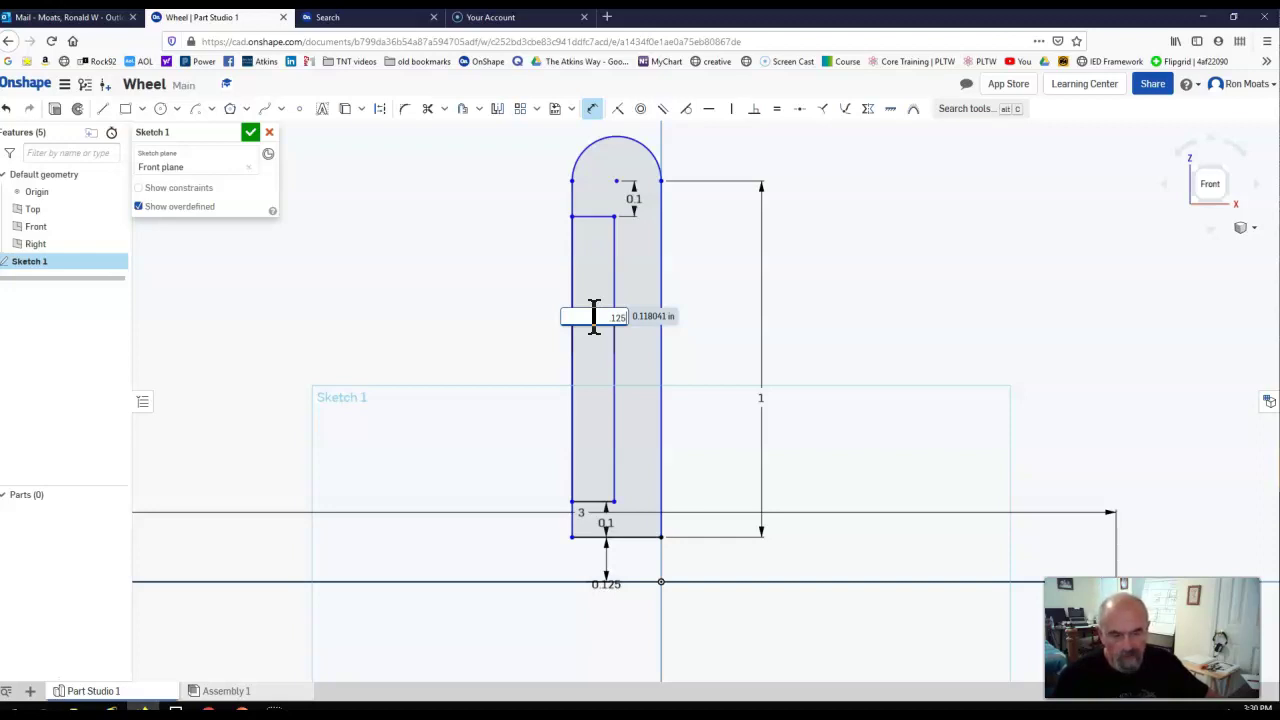
{"action": "key", "text": "Return"}
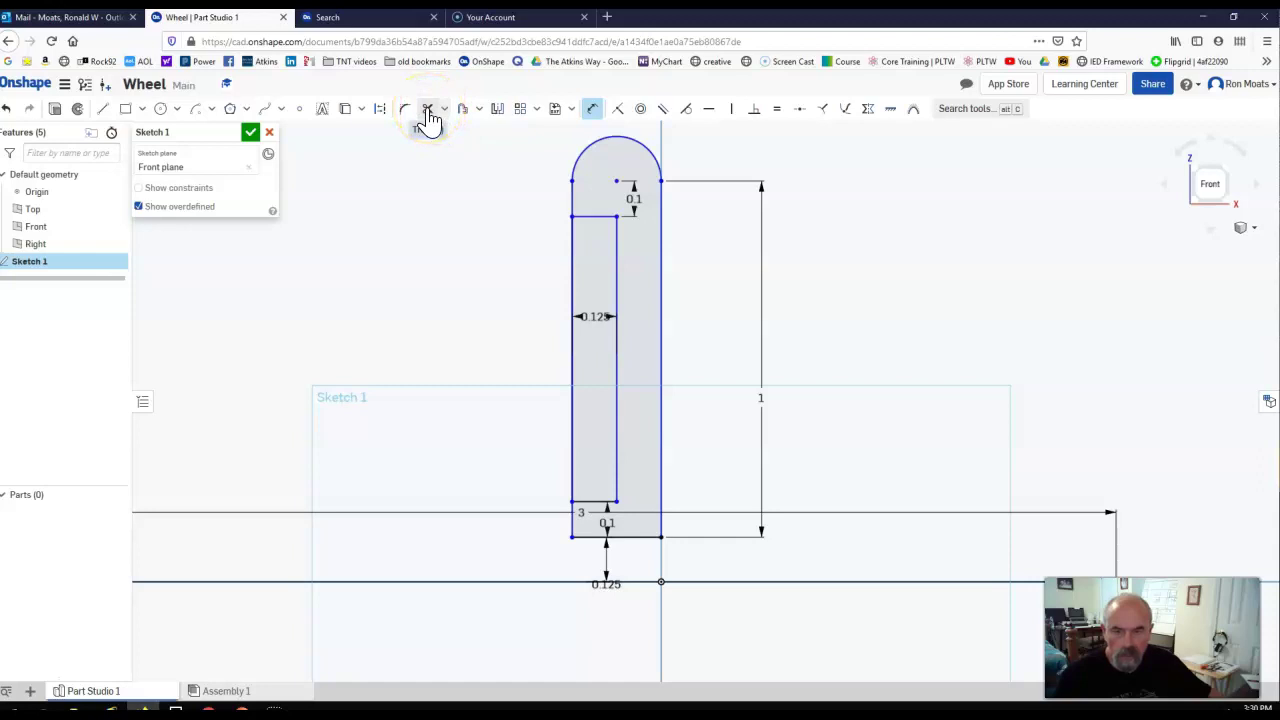
Step: Trim away the overlapping left edges between the inner rectangle's corners to open the recess, and finish the sketch
{"action": "left_click", "coordinate": [429, 117]}
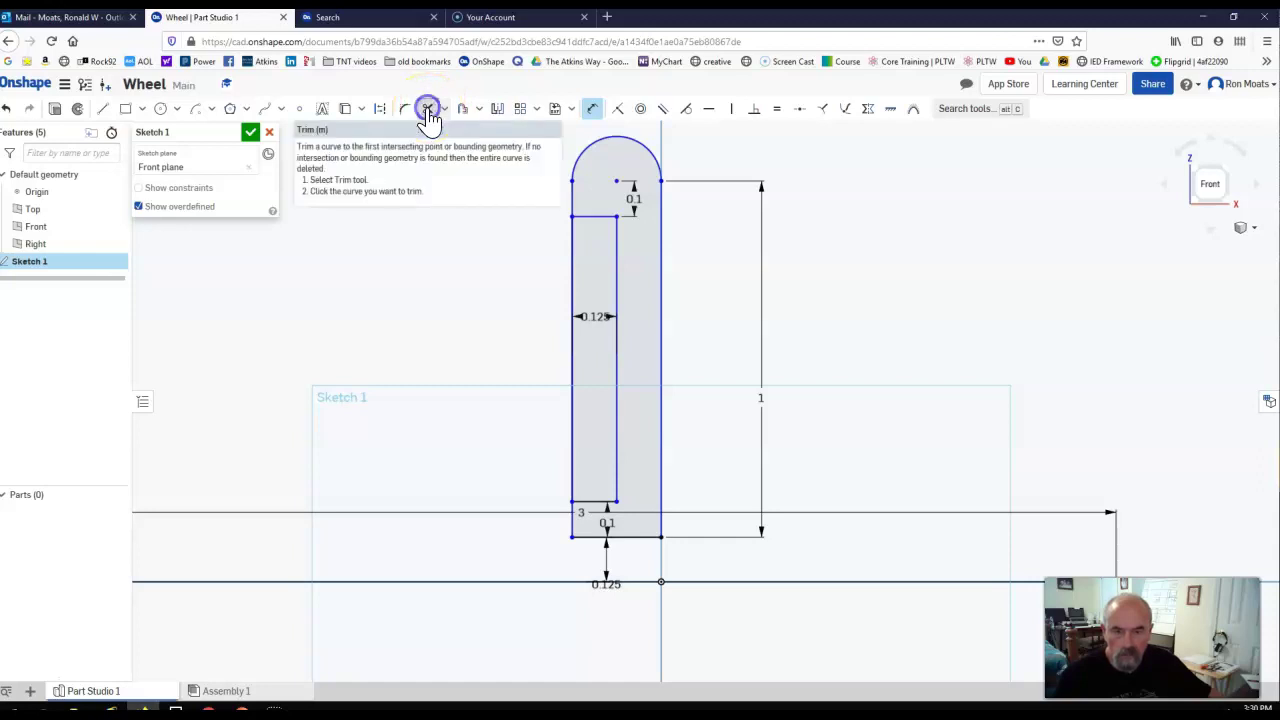
{"action": "left_click", "coordinate": [553, 271]}
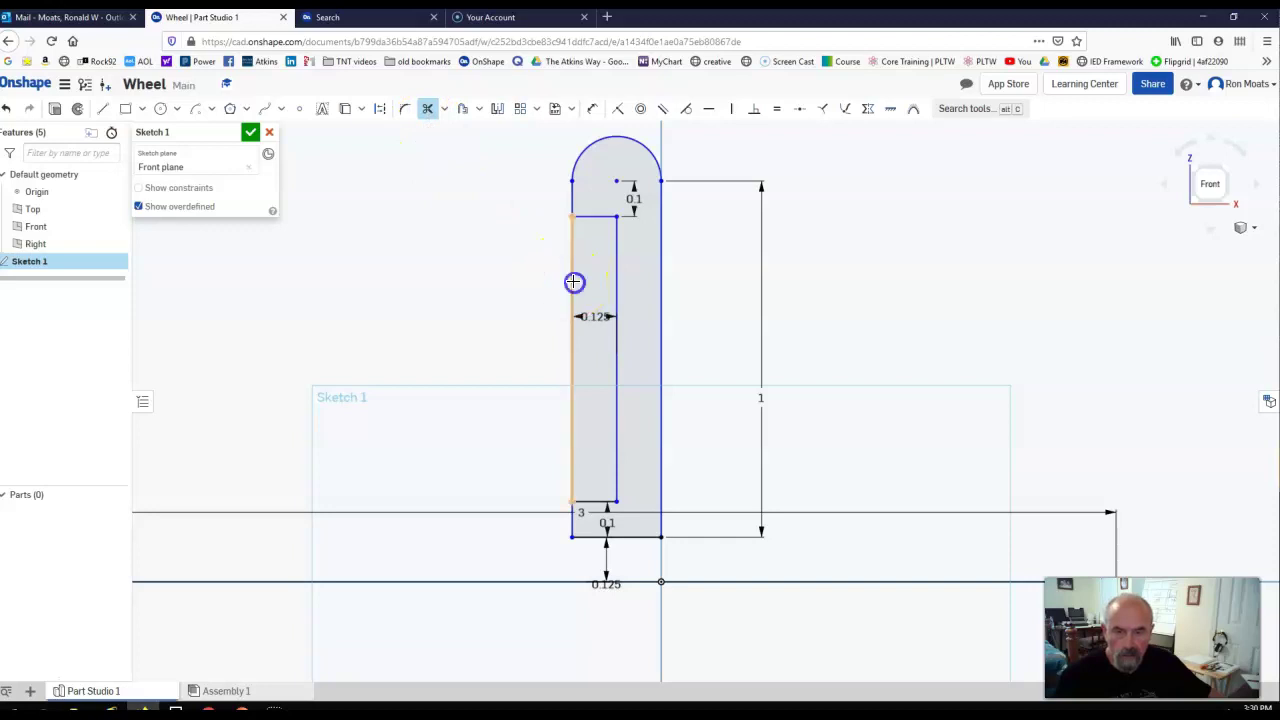
{"action": "left_click", "coordinate": [573, 284]}
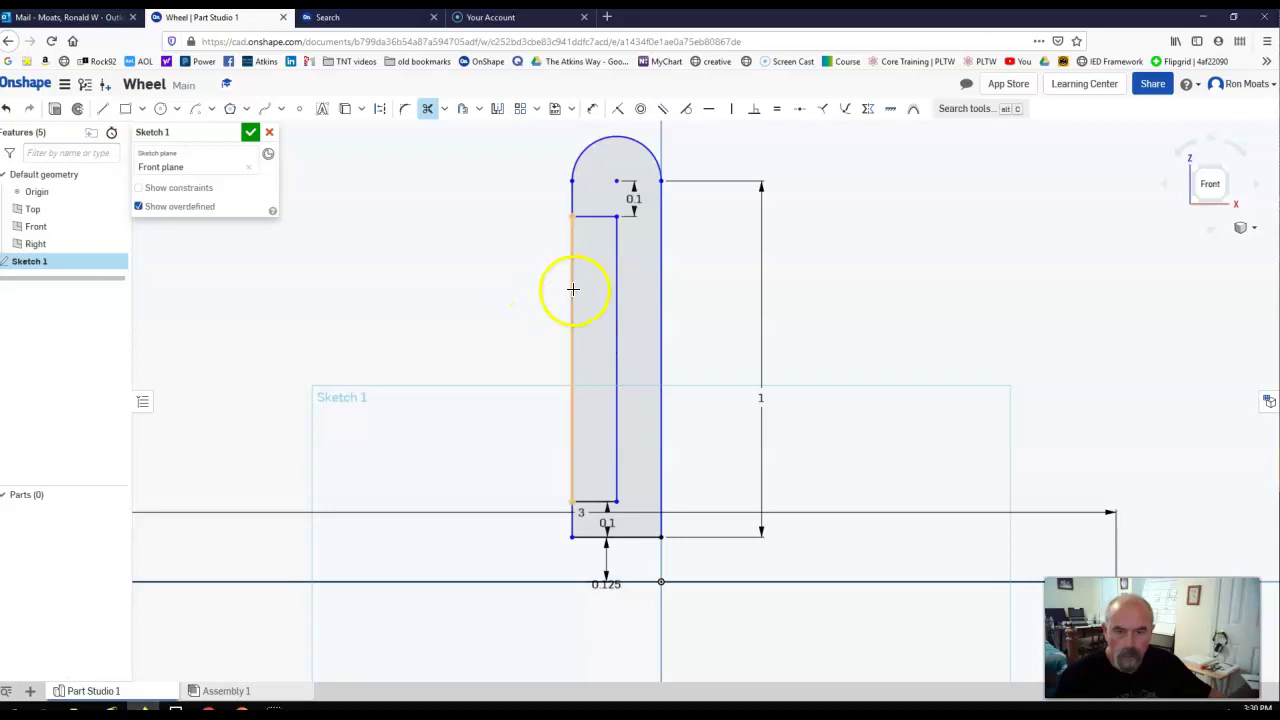
{"action": "left_click", "coordinate": [573, 290]}
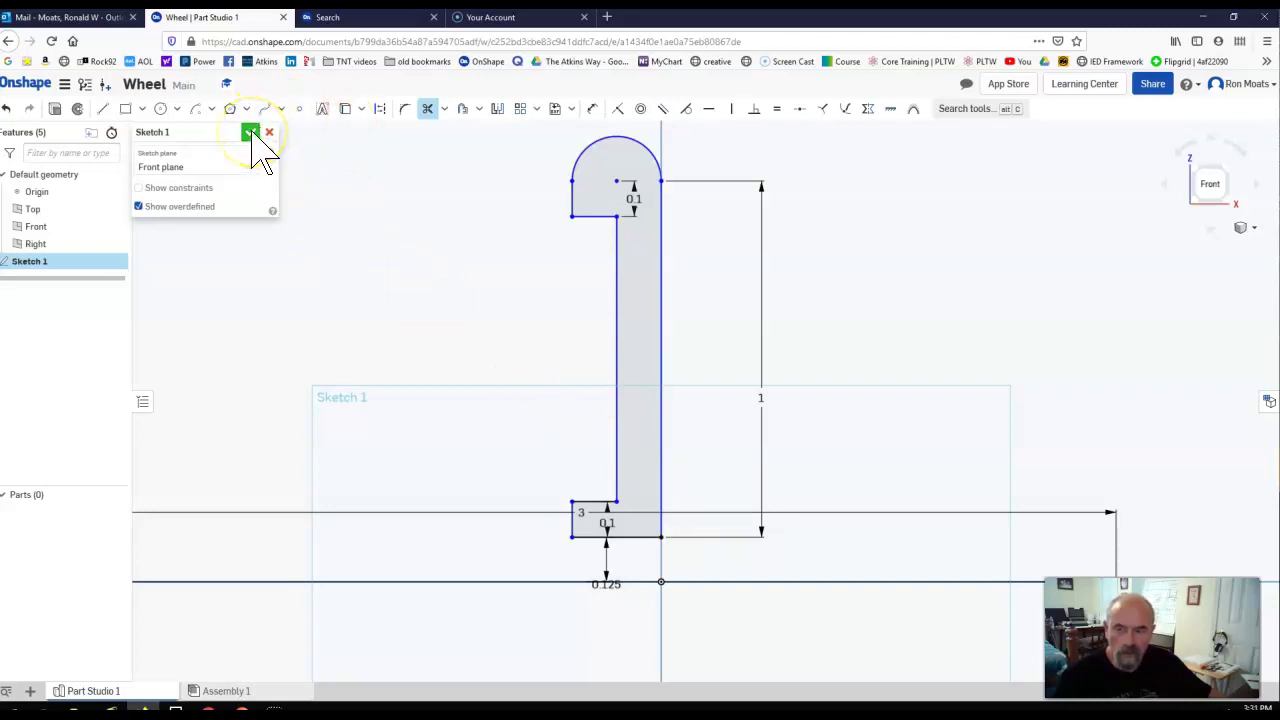
{"action": "left_click", "coordinate": [250, 133]}
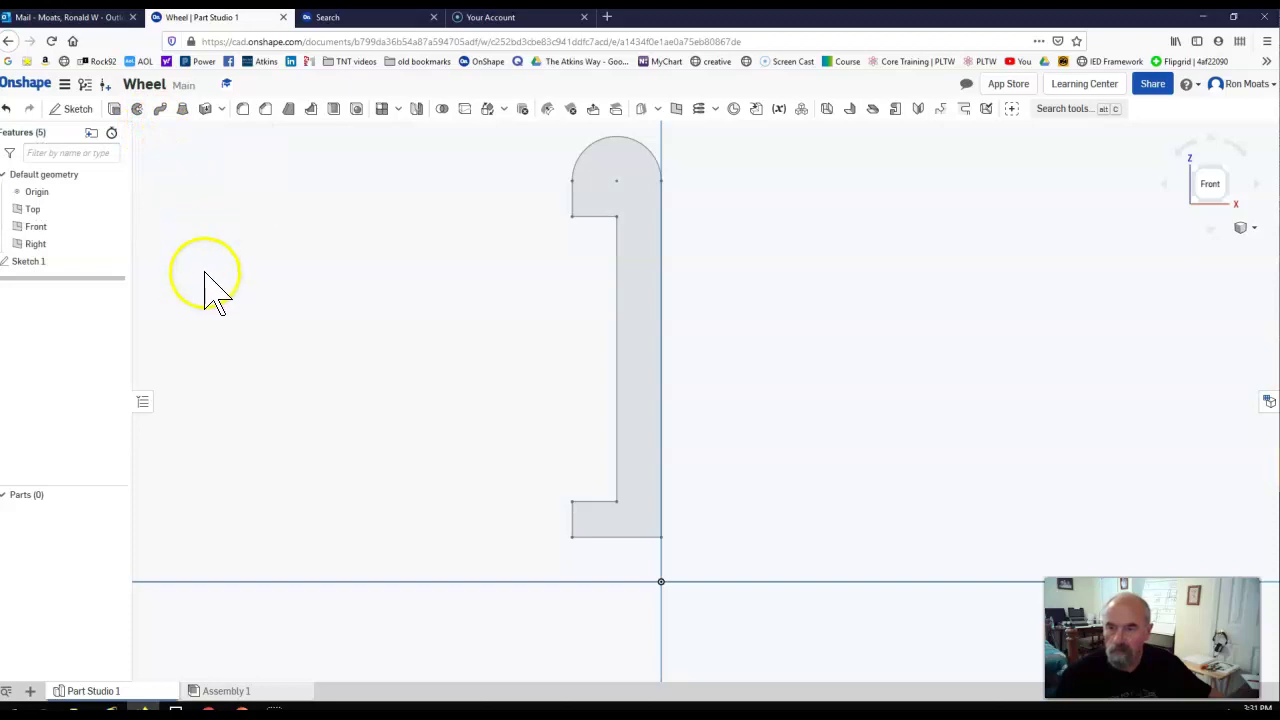
Step: Revolve the recessed profile a full turn about the horizontal sketch line below it as a new solid
{"action": "left_click", "coordinate": [139, 112]}
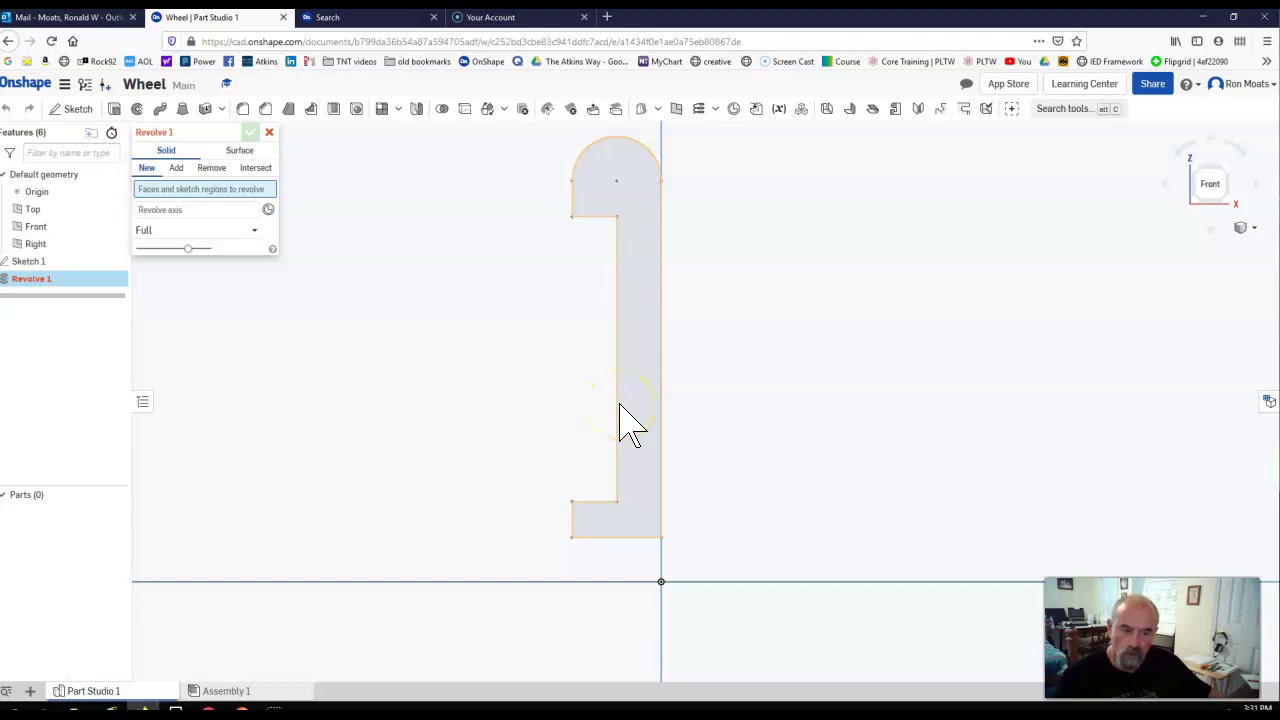
{"action": "left_click", "coordinate": [620, 407]}
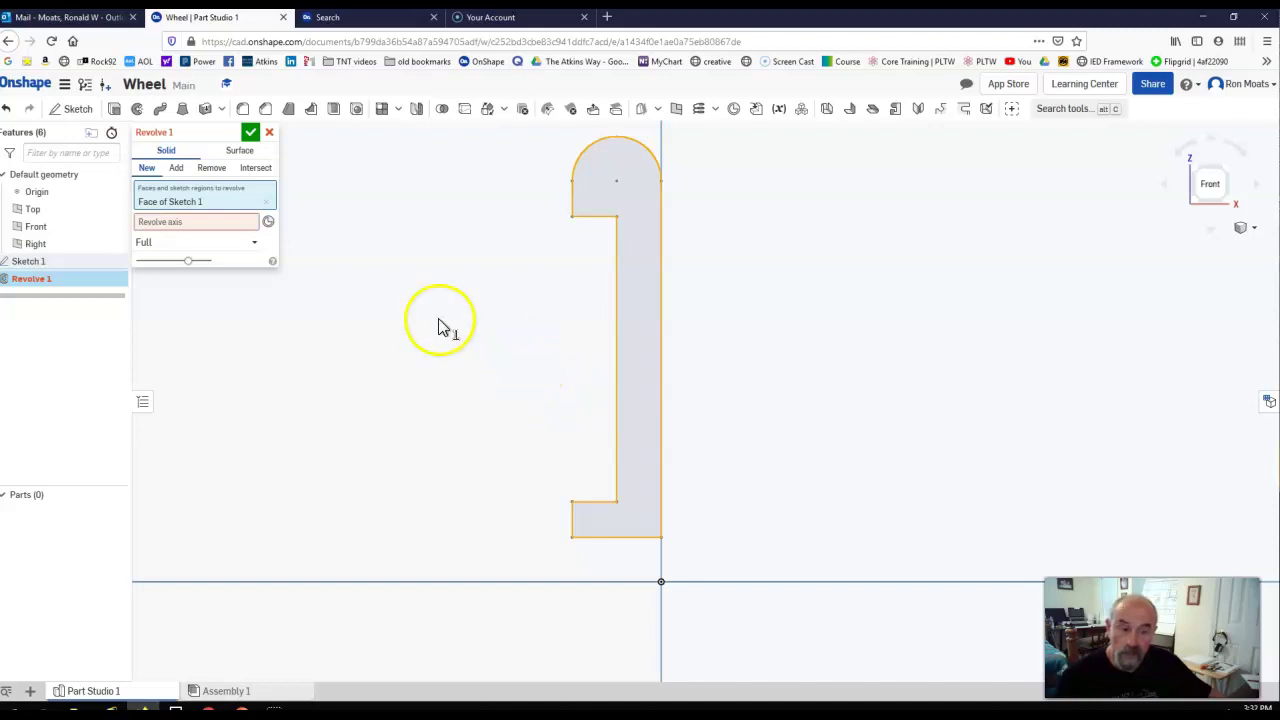
{"action": "left_click", "coordinate": [201, 232]}
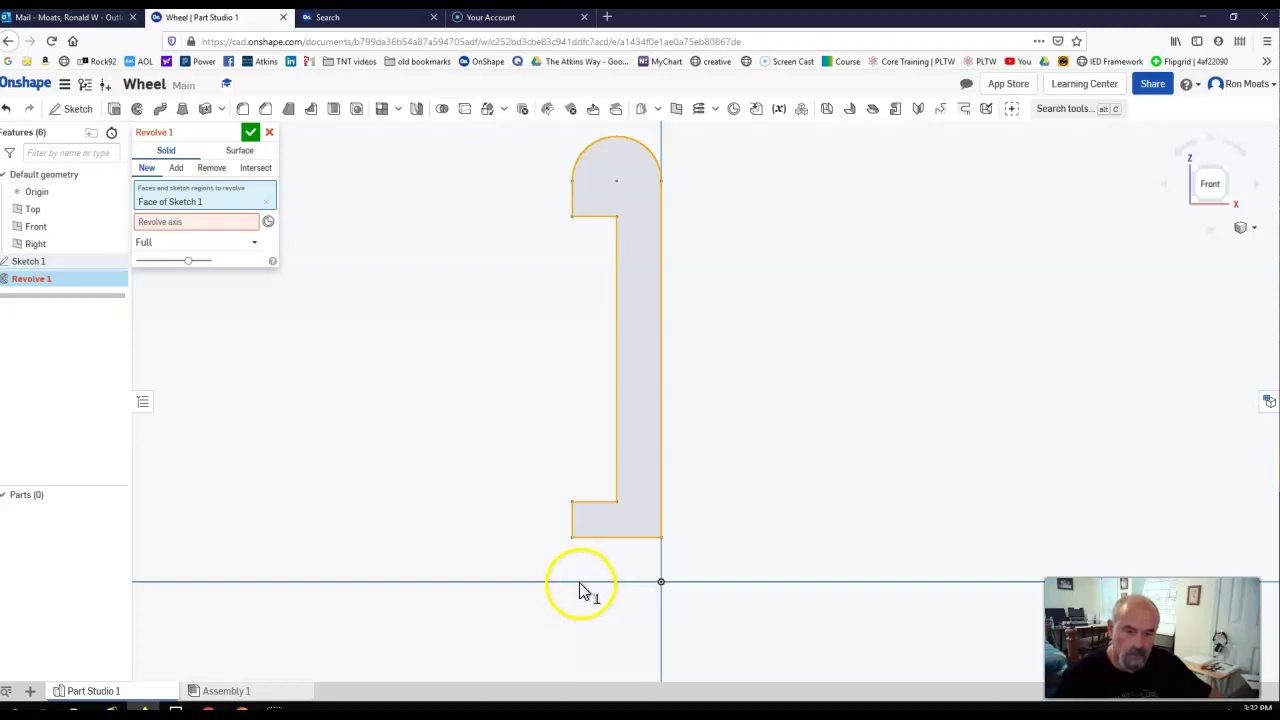
{"action": "left_click", "coordinate": [226, 224]}
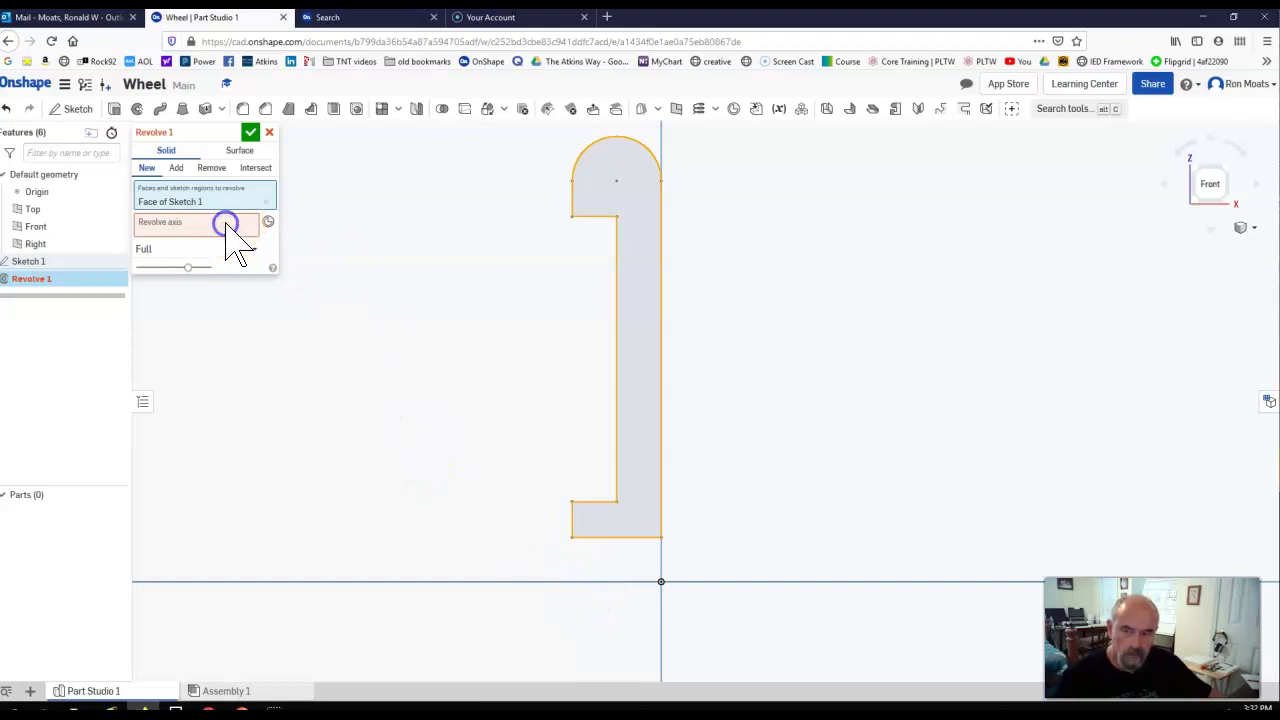
{"action": "left_click", "coordinate": [441, 584]}
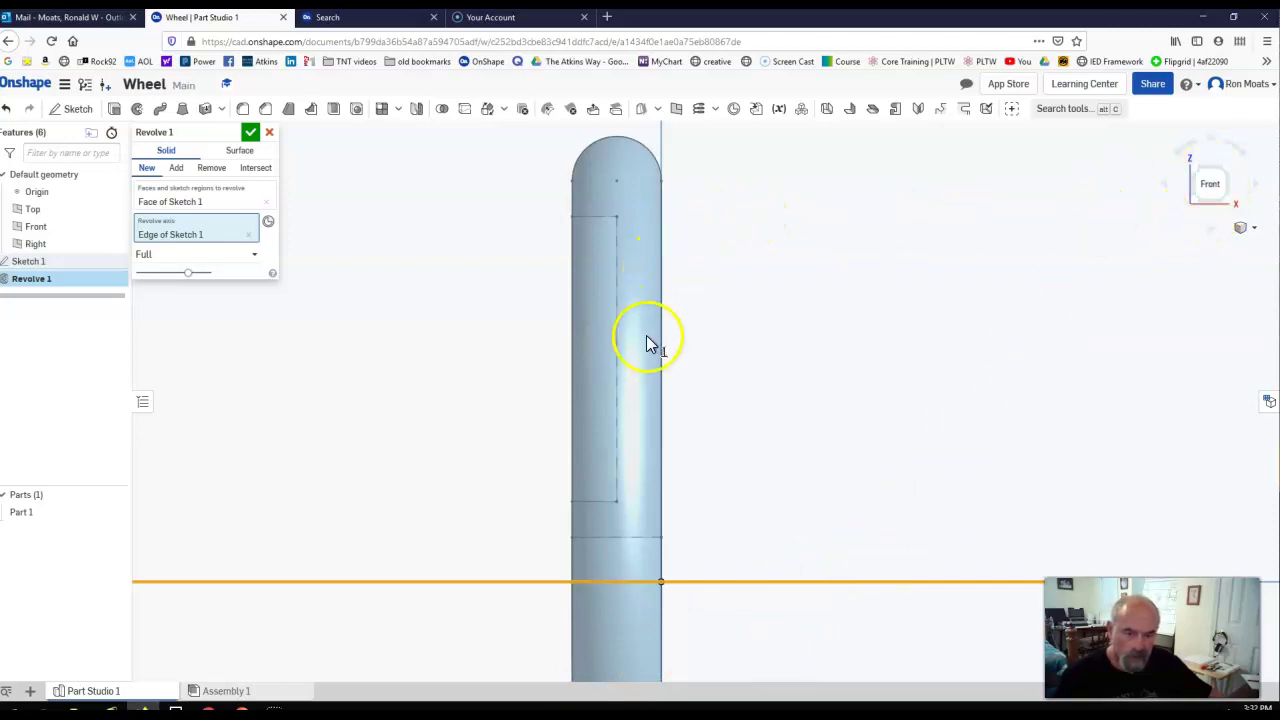
{"action": "left_click", "coordinate": [1193, 167]}
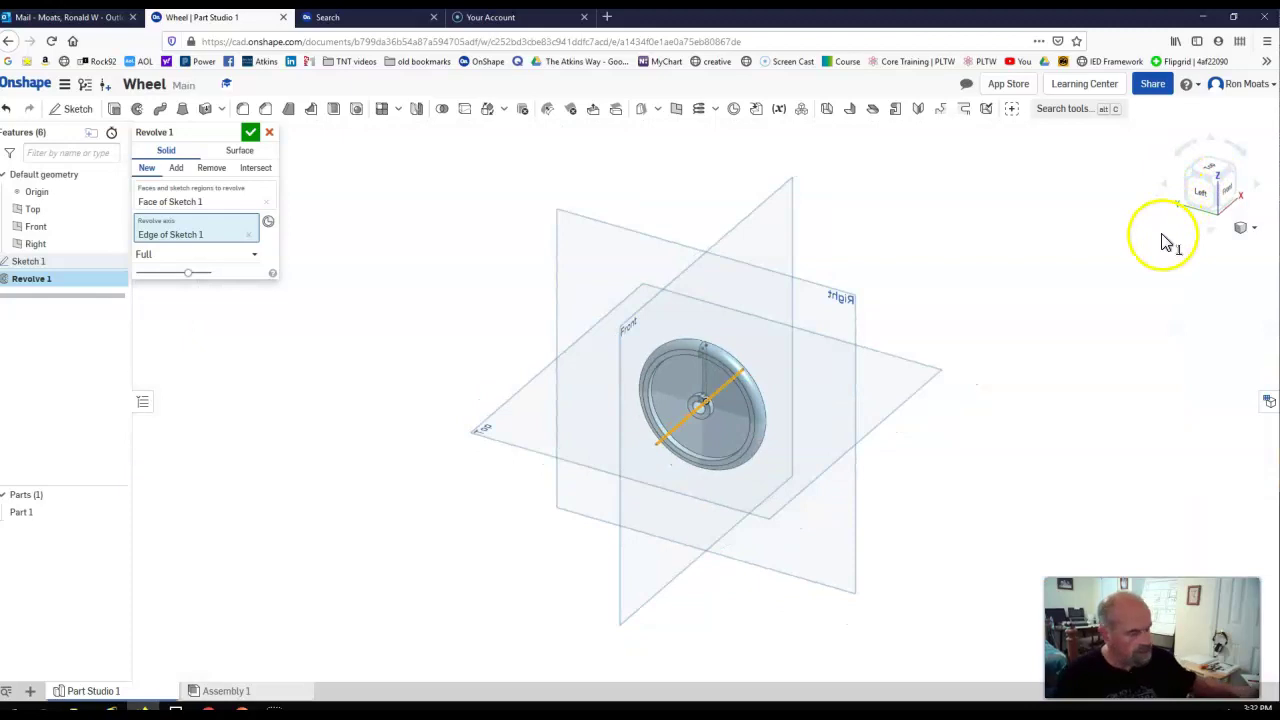
{"action": "scroll", "coordinate": [822, 462], "scroll_direction": "down", "scroll_amount": 2}
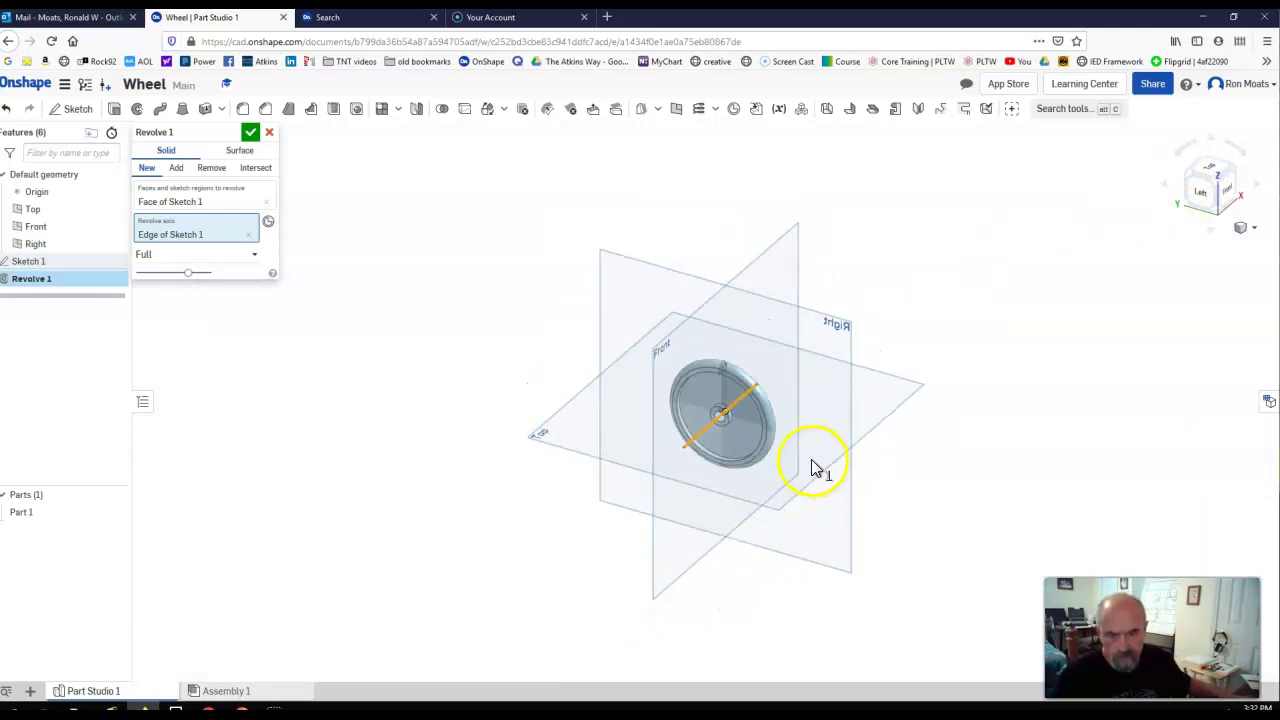
{"action": "scroll", "coordinate": [811, 459], "scroll_direction": "up", "scroll_amount": 3}
{"action": "scroll", "coordinate": [811, 465], "scroll_direction": "up", "scroll_amount": 4}
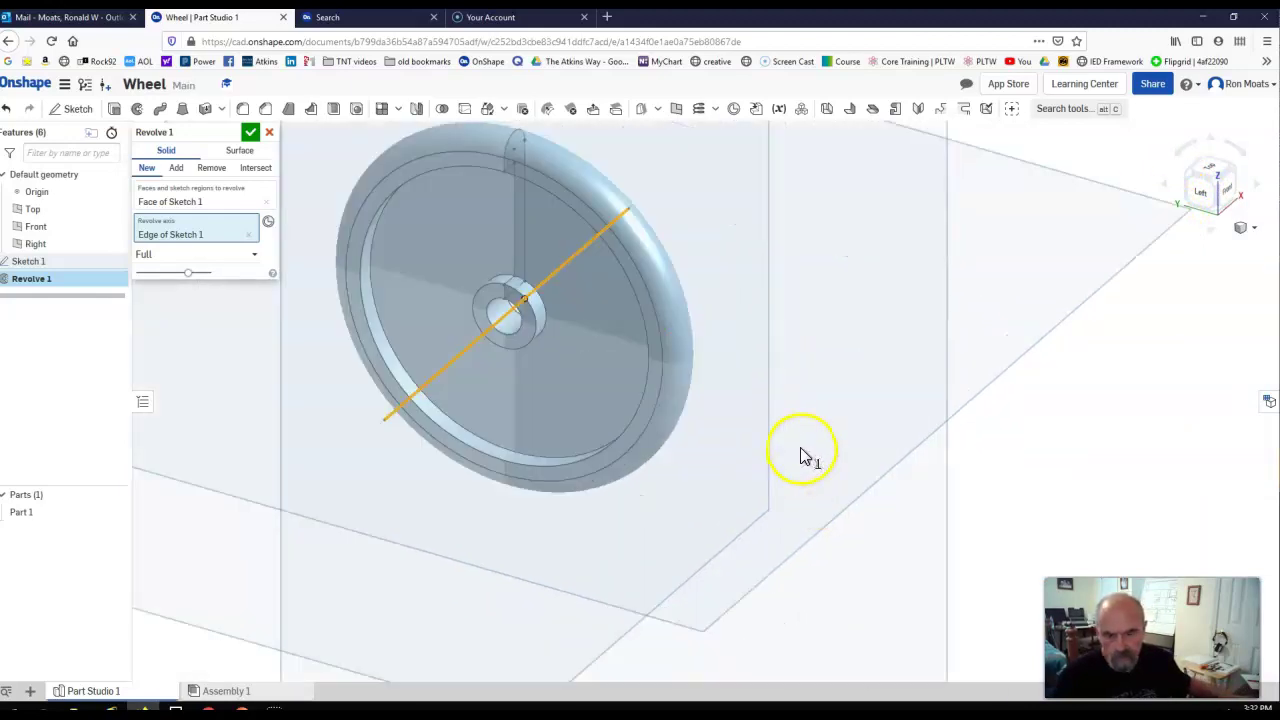
{"action": "scroll", "coordinate": [790, 438], "scroll_direction": "up", "scroll_amount": 1}
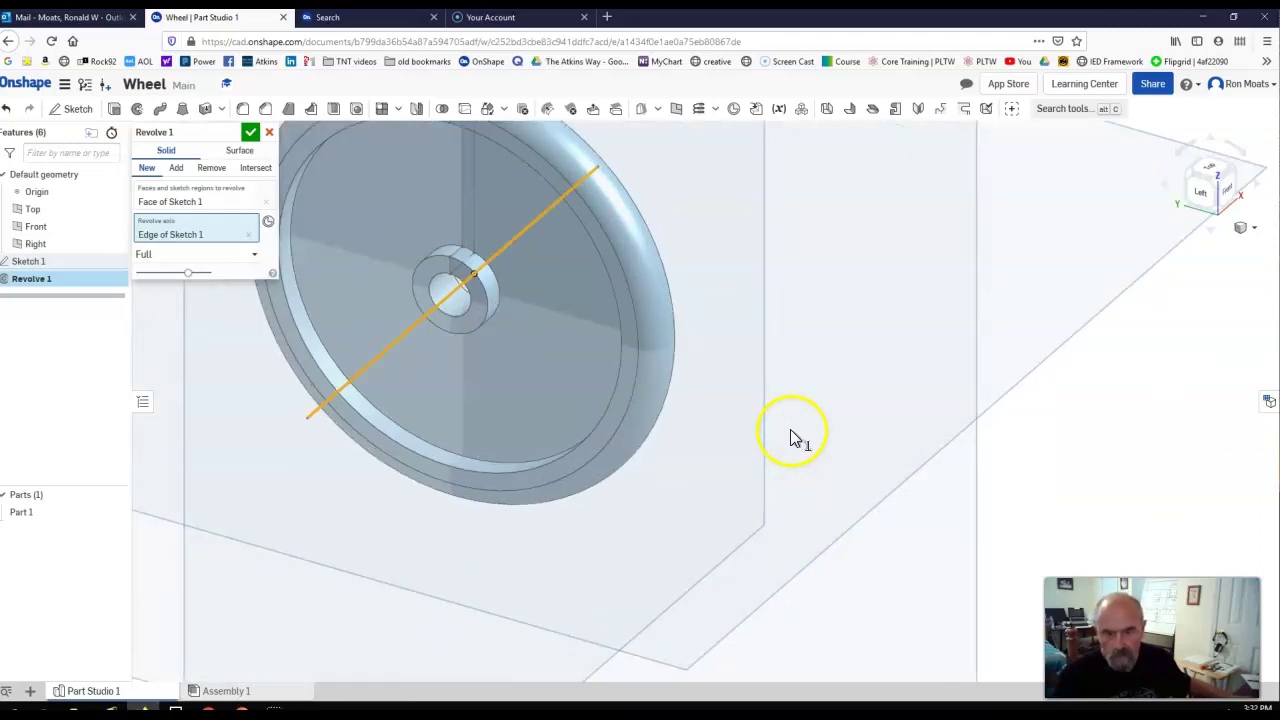
{"action": "scroll", "coordinate": [810, 416], "scroll_direction": "down", "scroll_amount": 2}
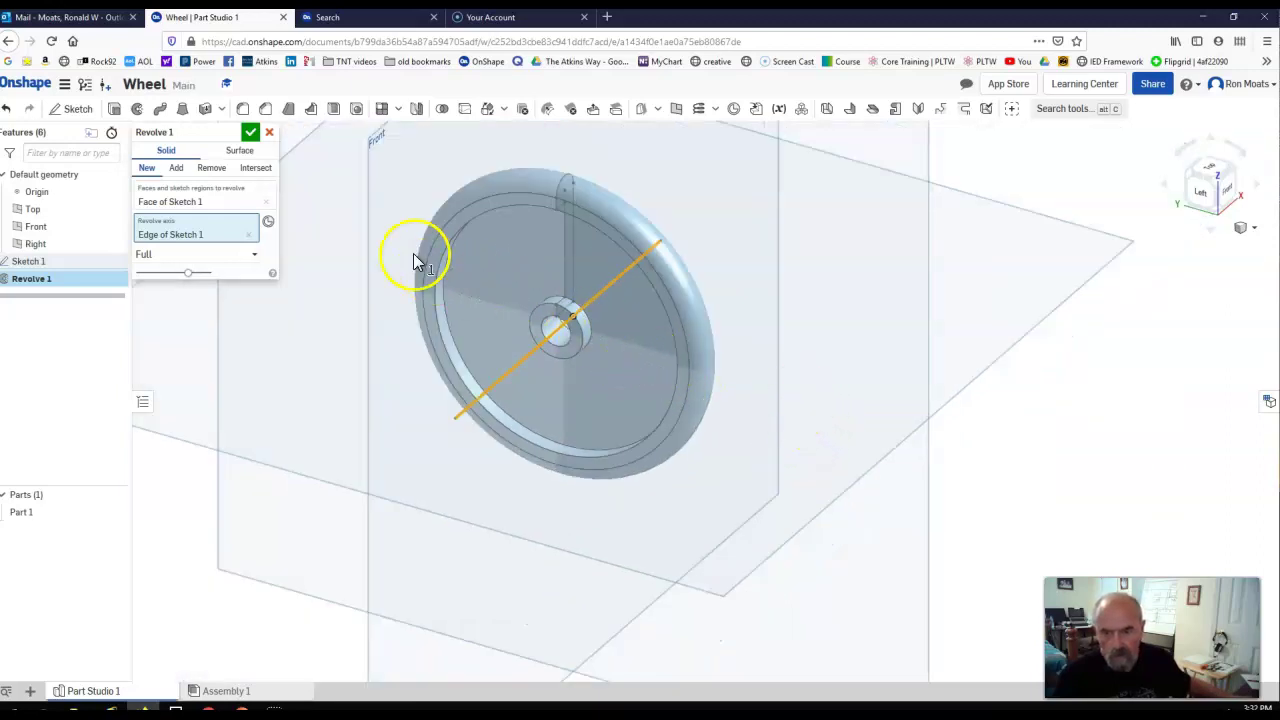
{"action": "left_click", "coordinate": [252, 136]}
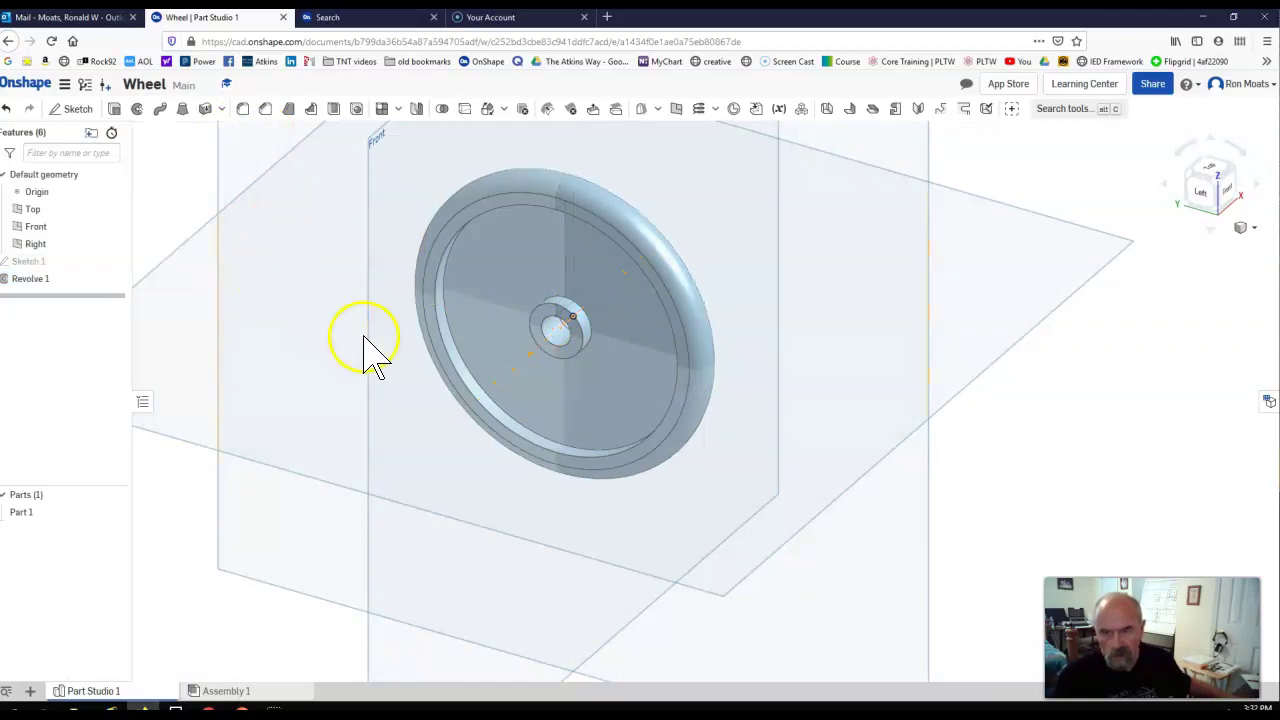
Step: Examine the revolved wheel from its left and right sides and from angled views
{"action": "left_click", "coordinate": [1212, 197]}
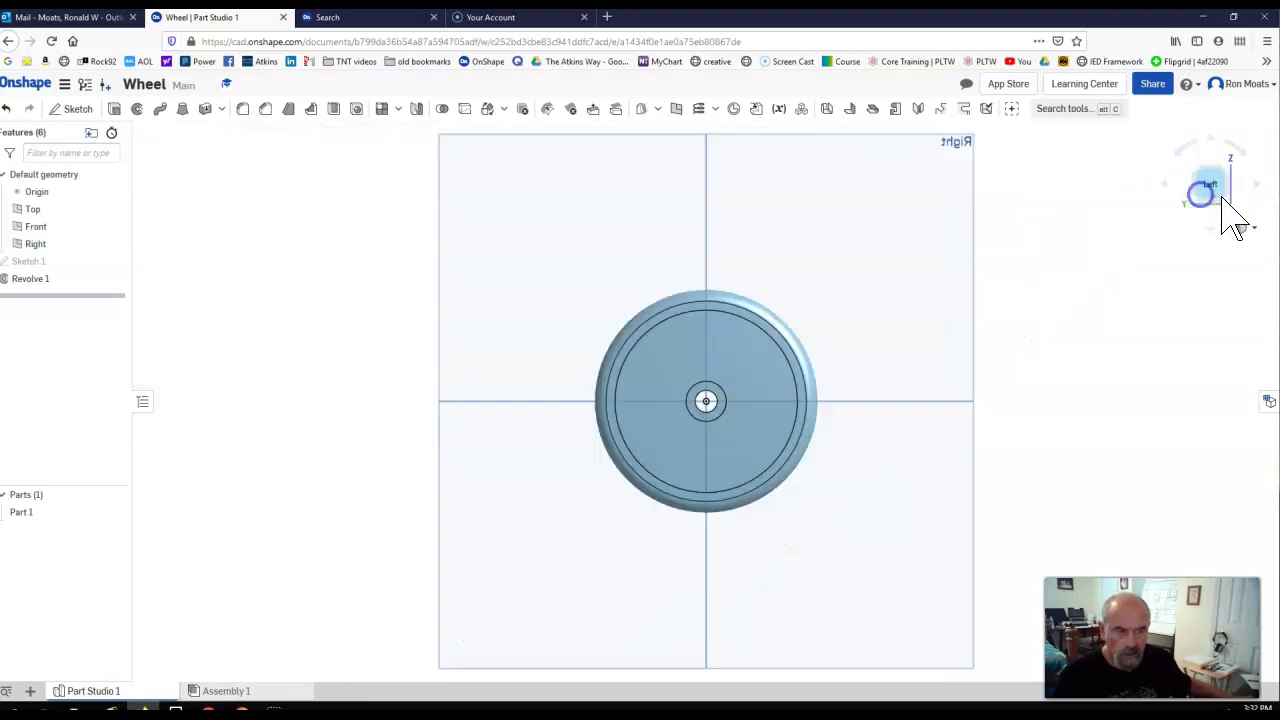
{"action": "left_click", "coordinate": [1207, 176]}
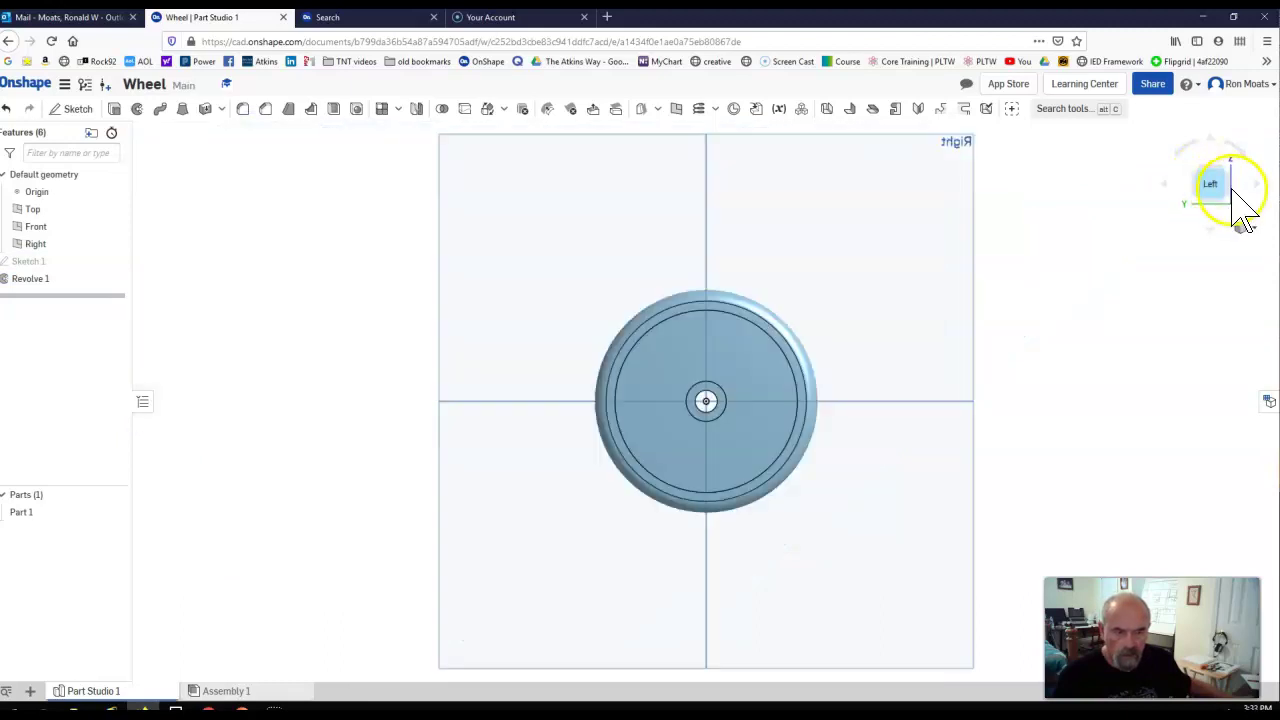
{"action": "left_click", "coordinate": [1226, 186]}
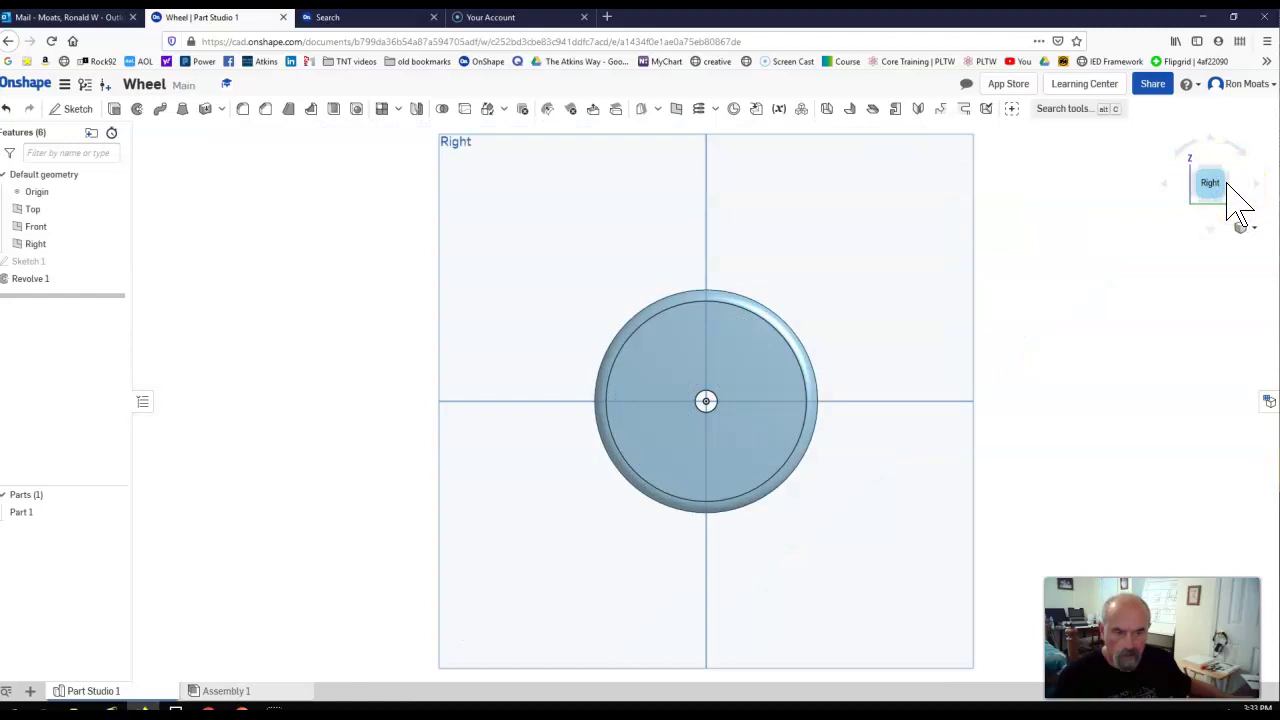
{"action": "left_click", "coordinate": [1234, 186]}
{"action": "left_click", "coordinate": [1225, 172]}
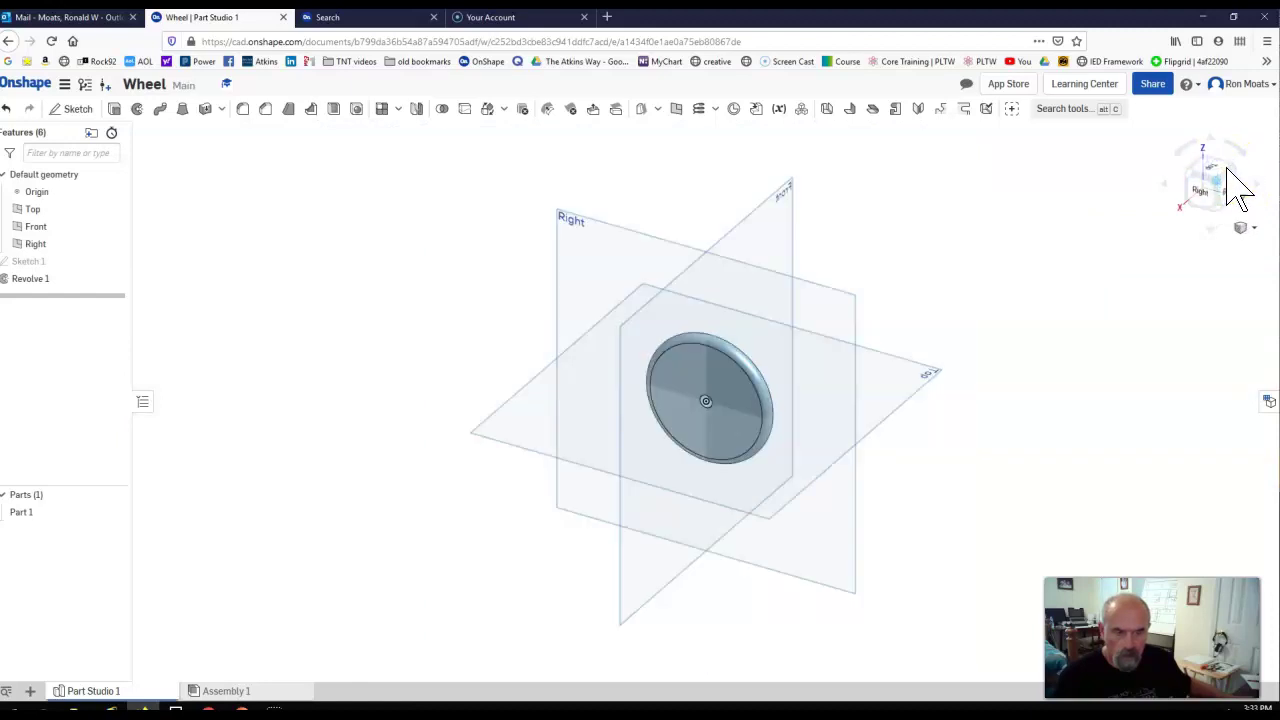
{"action": "left_click", "coordinate": [1232, 166]}
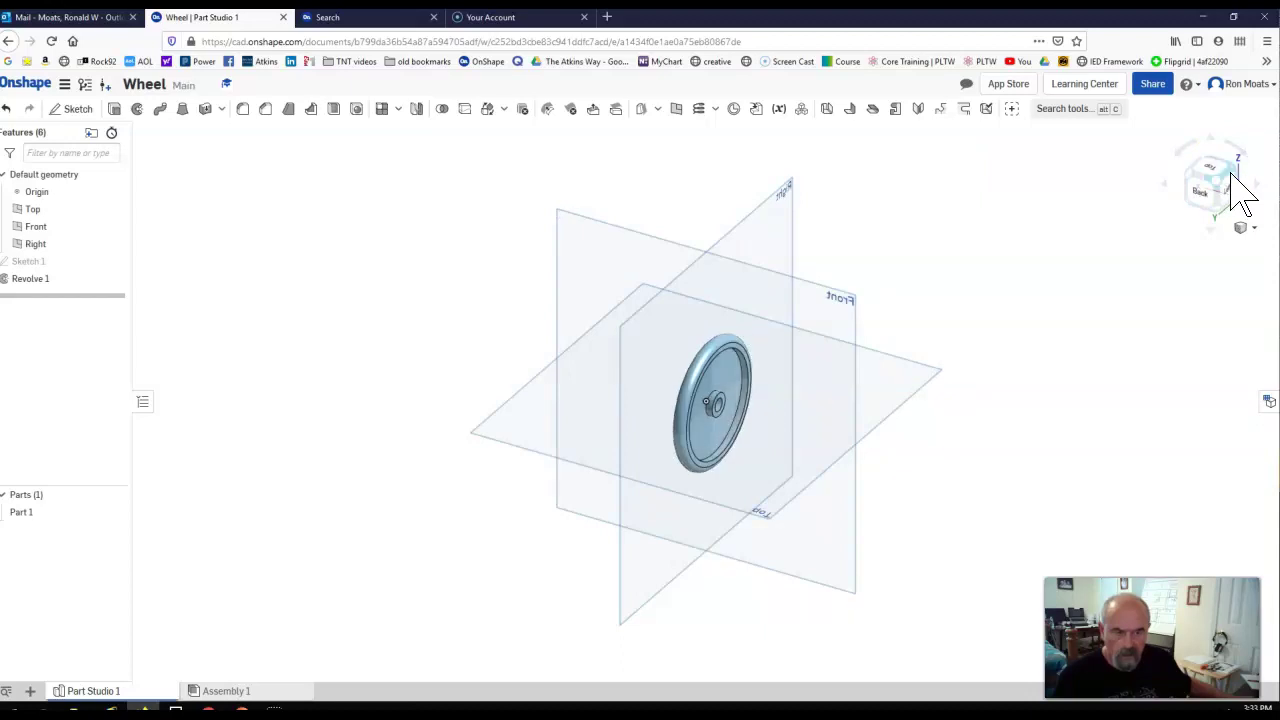
{"action": "left_click", "coordinate": [1195, 158]}
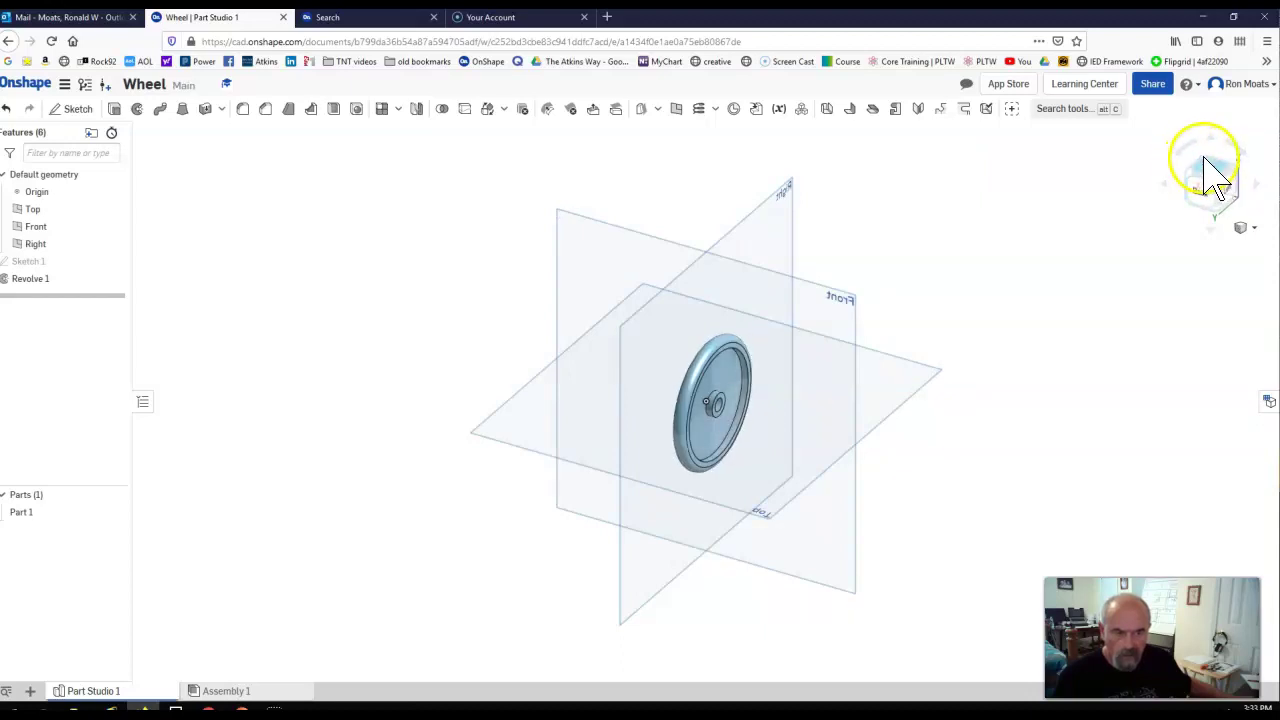
{"action": "left_click", "coordinate": [1206, 156]}
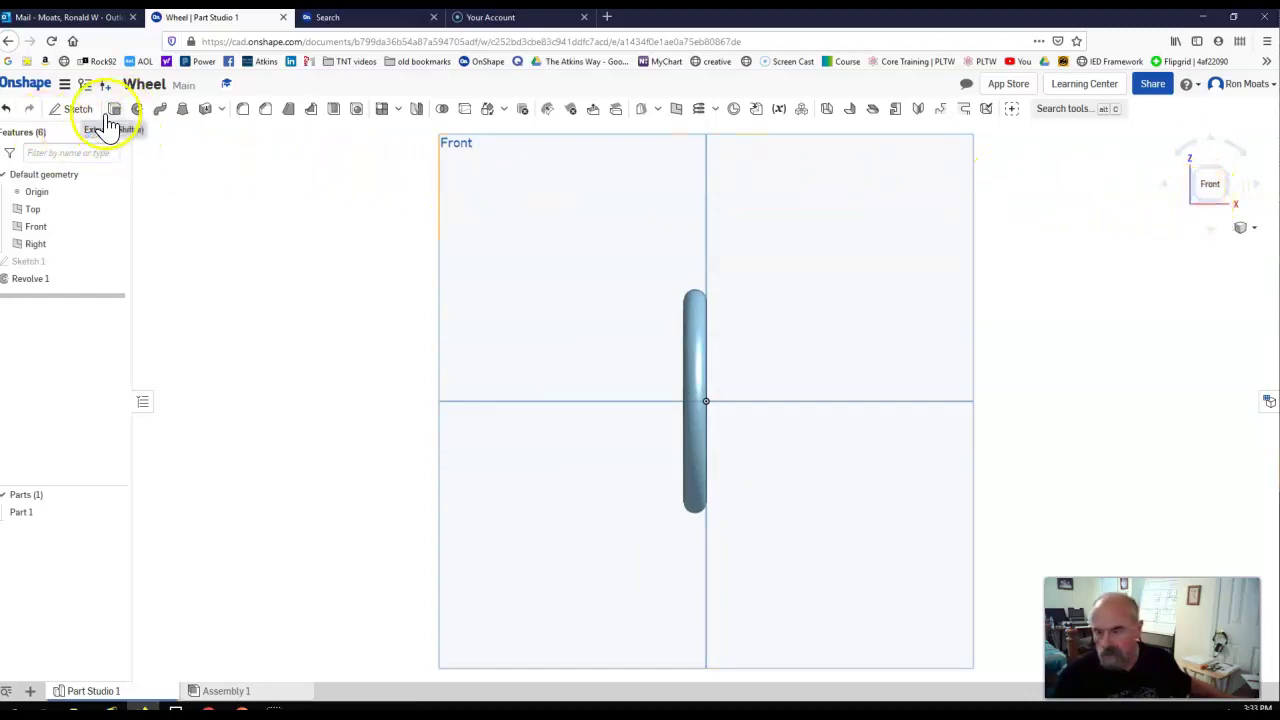
{"action": "left_click", "coordinate": [66, 86]}
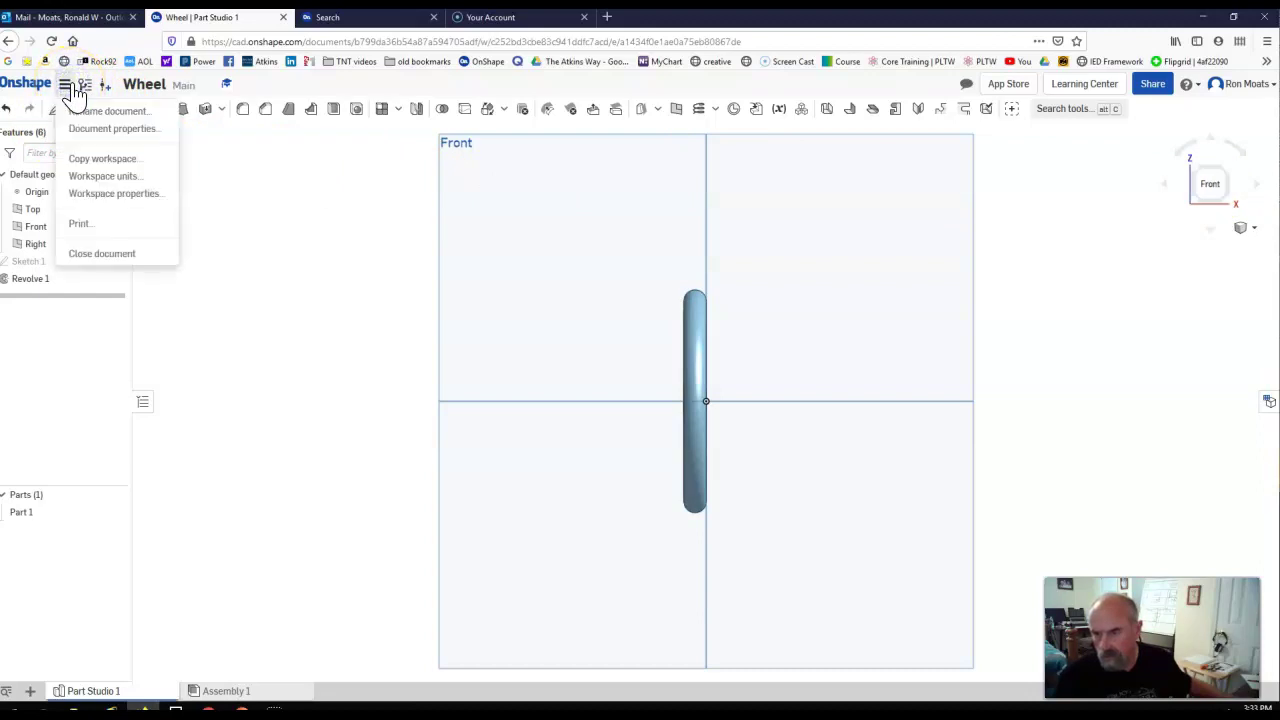
{"action": "left_click", "coordinate": [84, 86]}
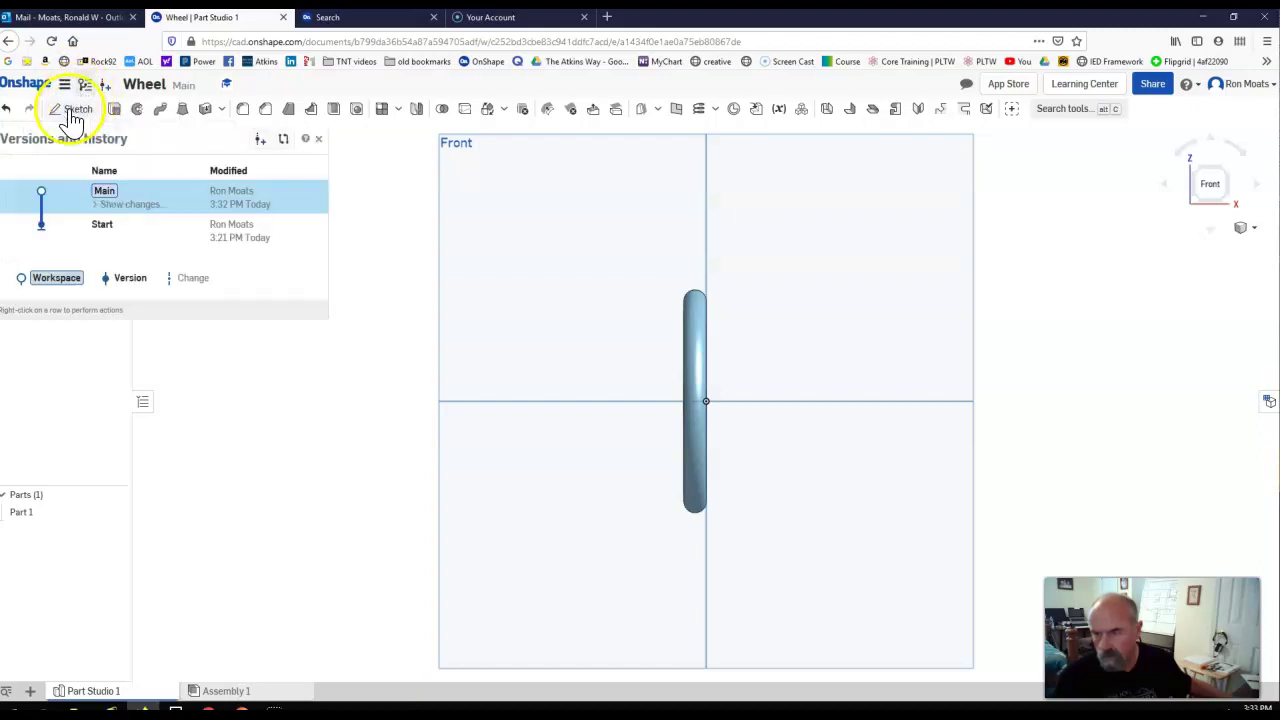
{"action": "left_click", "coordinate": [206, 336]}
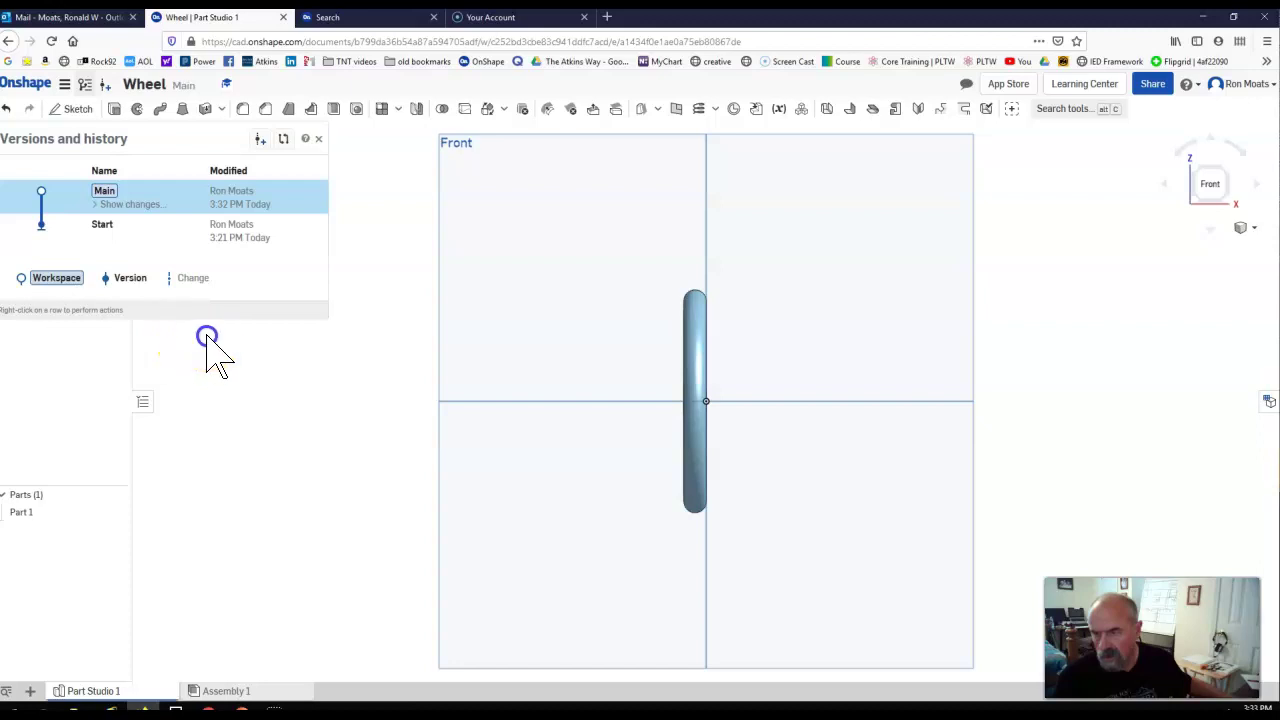
{"action": "left_click", "coordinate": [64, 86]}
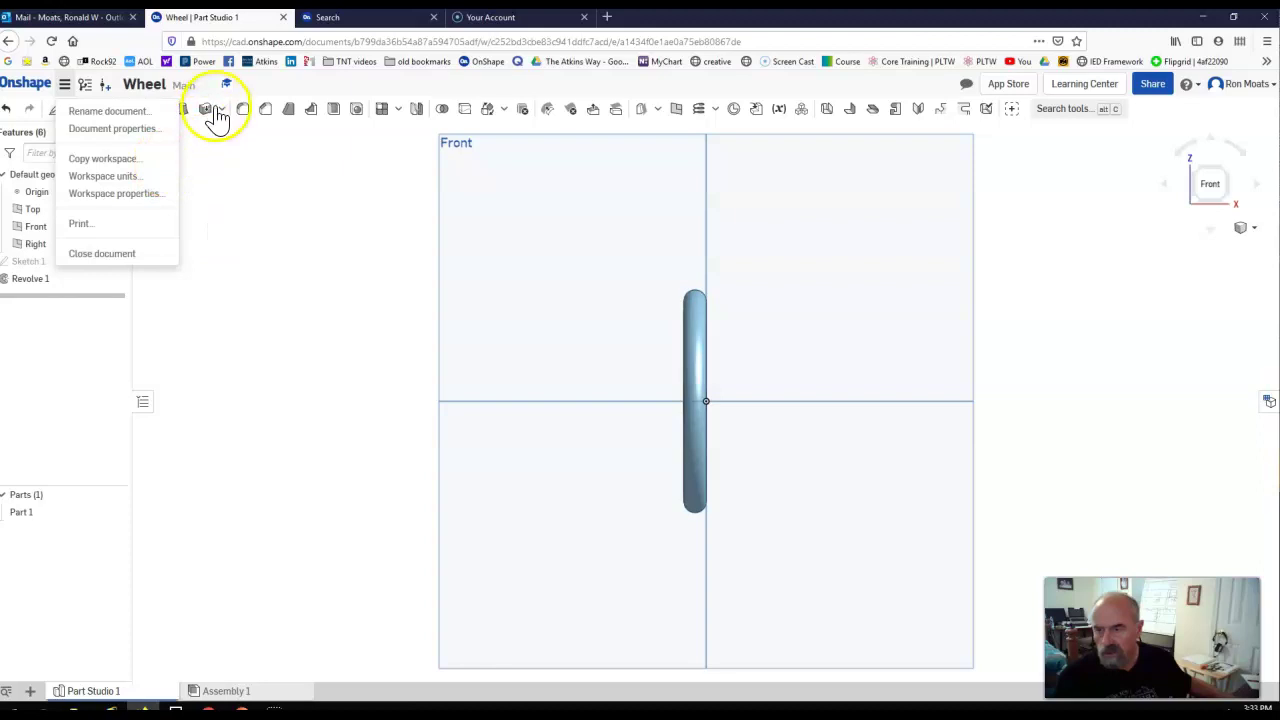
{"action": "left_click", "coordinate": [290, 82]}
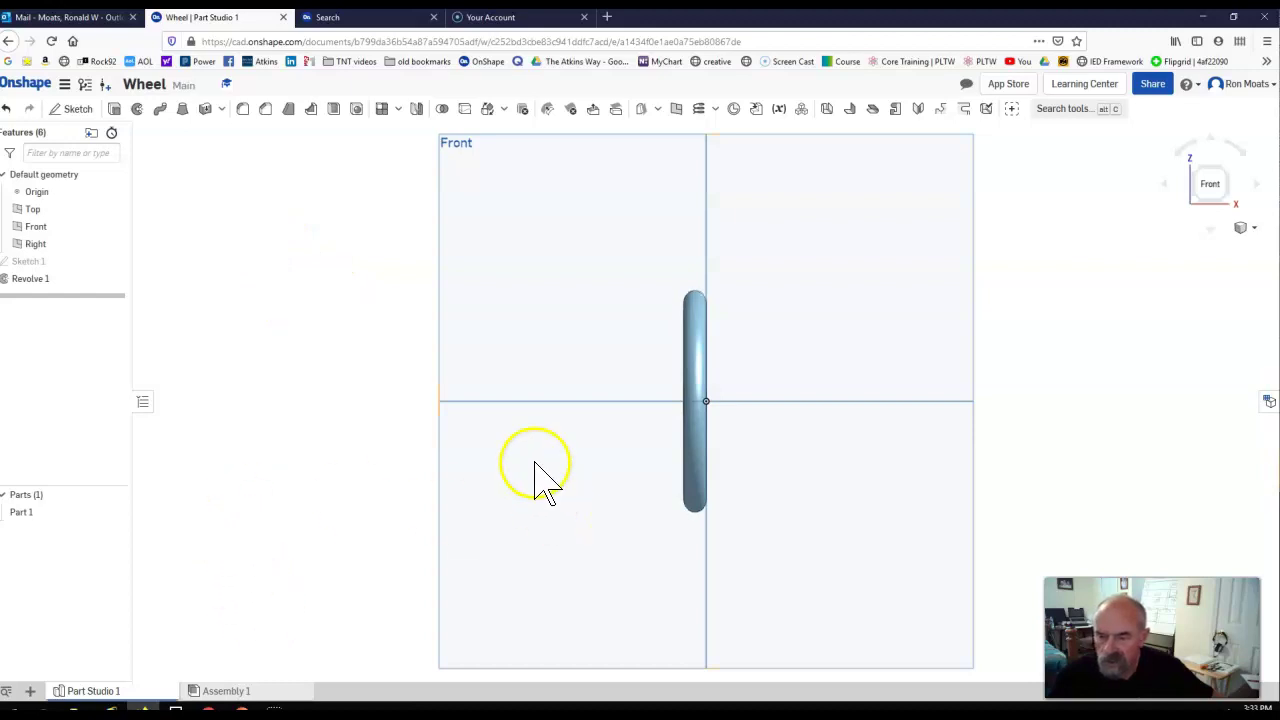
{"action": "left_click", "coordinate": [1196, 87]}
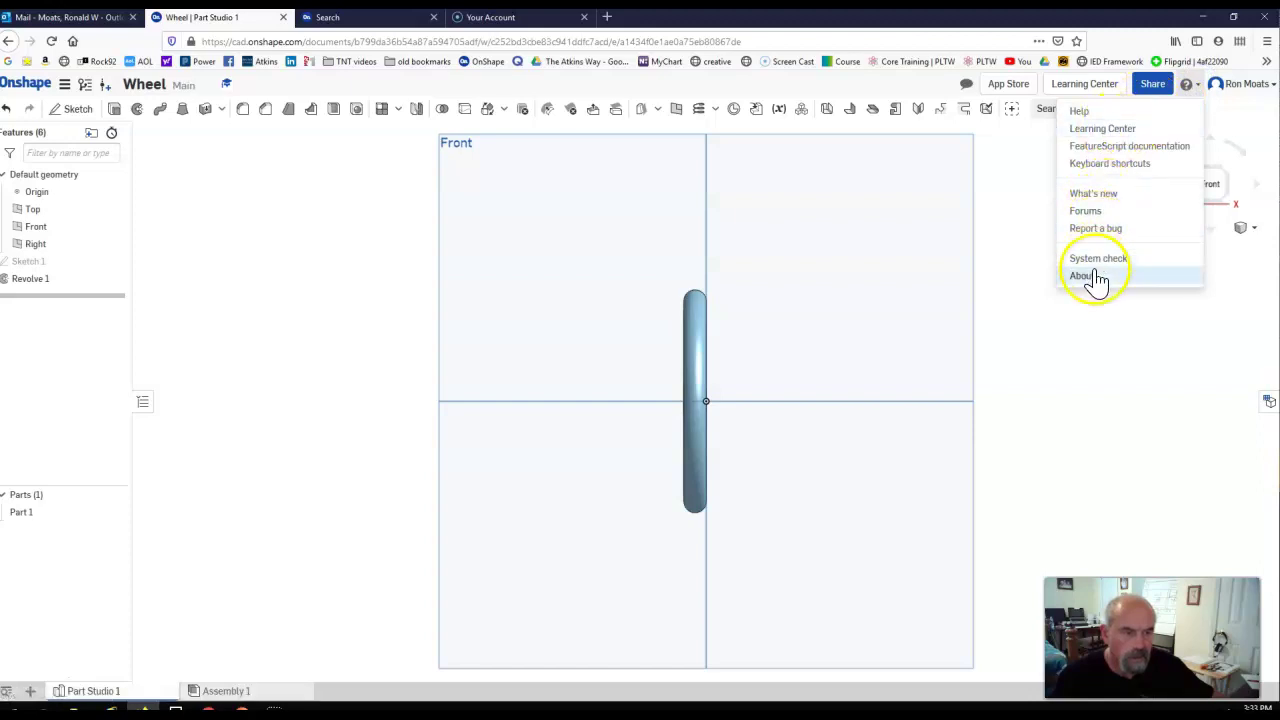
{"action": "left_click", "coordinate": [330, 268]}
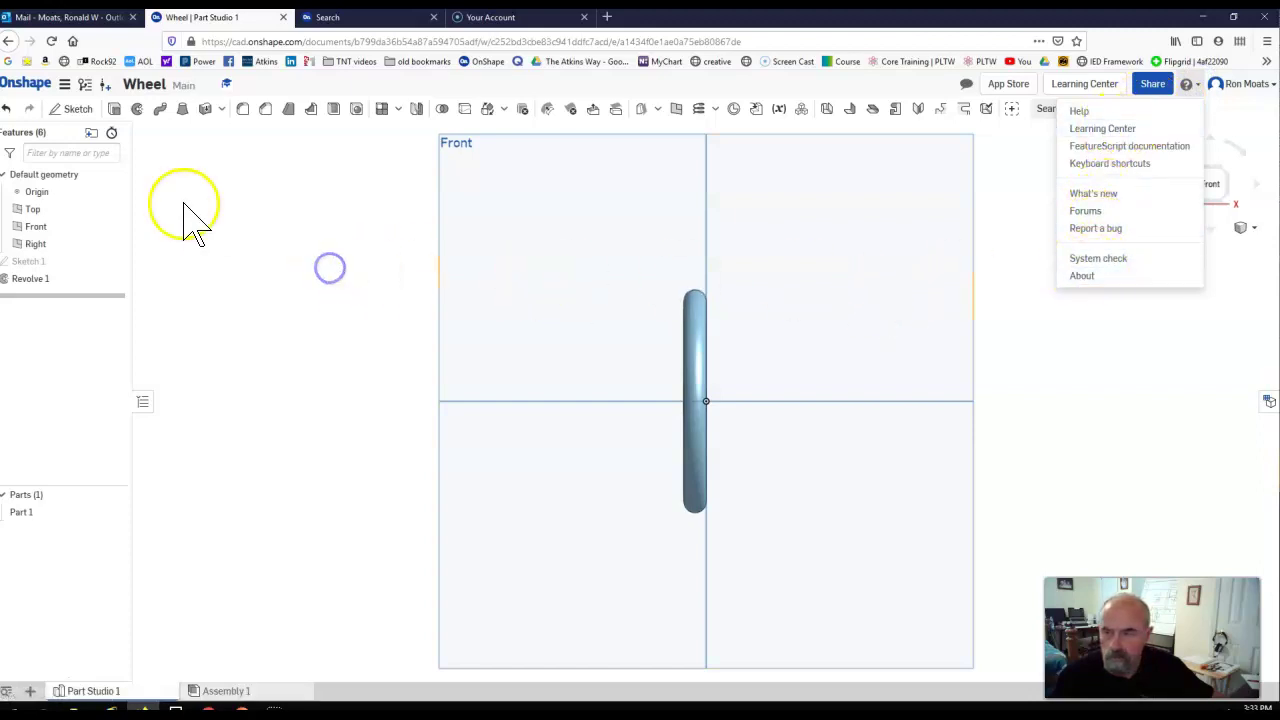
Step: Close the Wheel document and reopen it from the documents list to check the saved wheel from its recessed side
{"action": "left_click", "coordinate": [65, 87]}
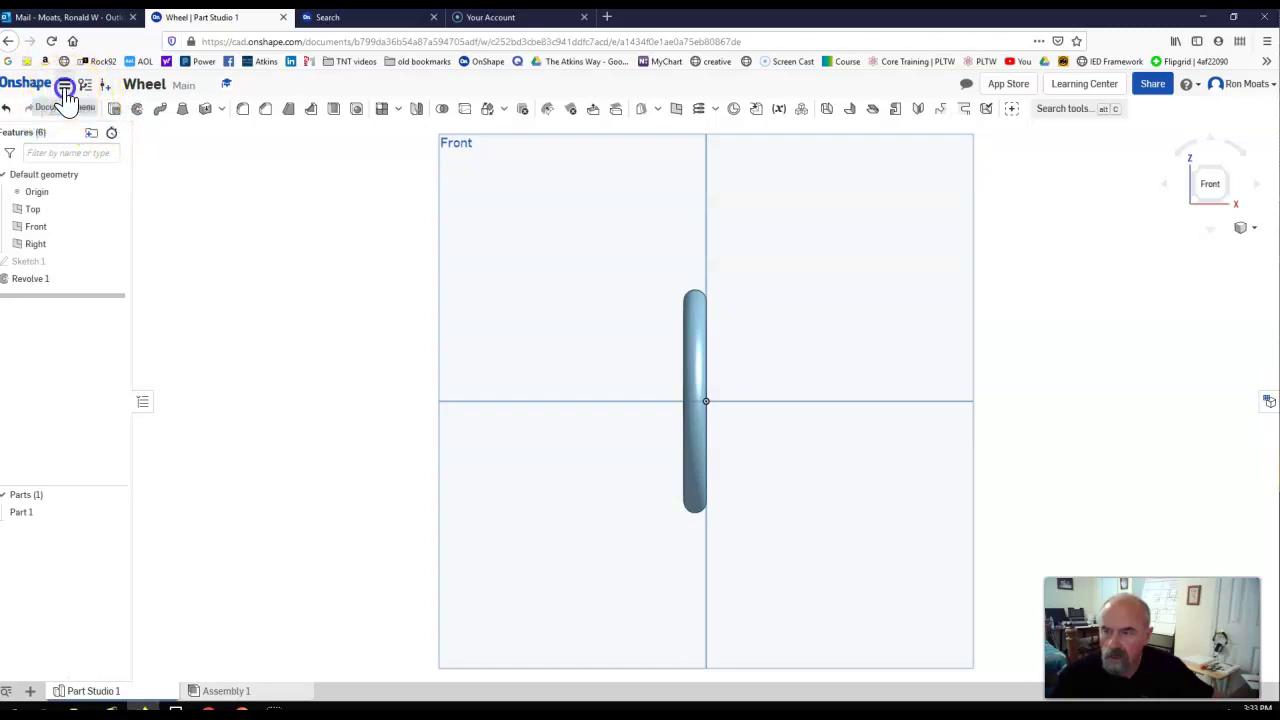
{"action": "left_click", "coordinate": [92, 257]}
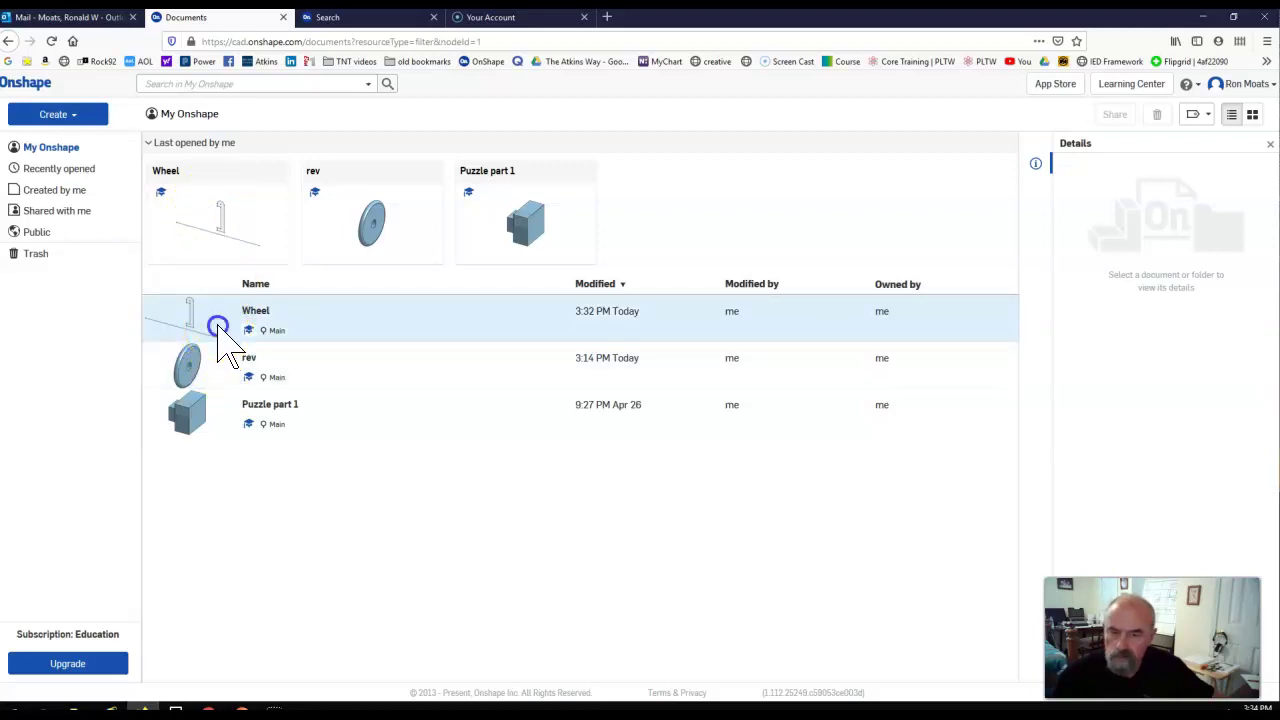
{"action": "double_click", "coordinate": [218, 325]}
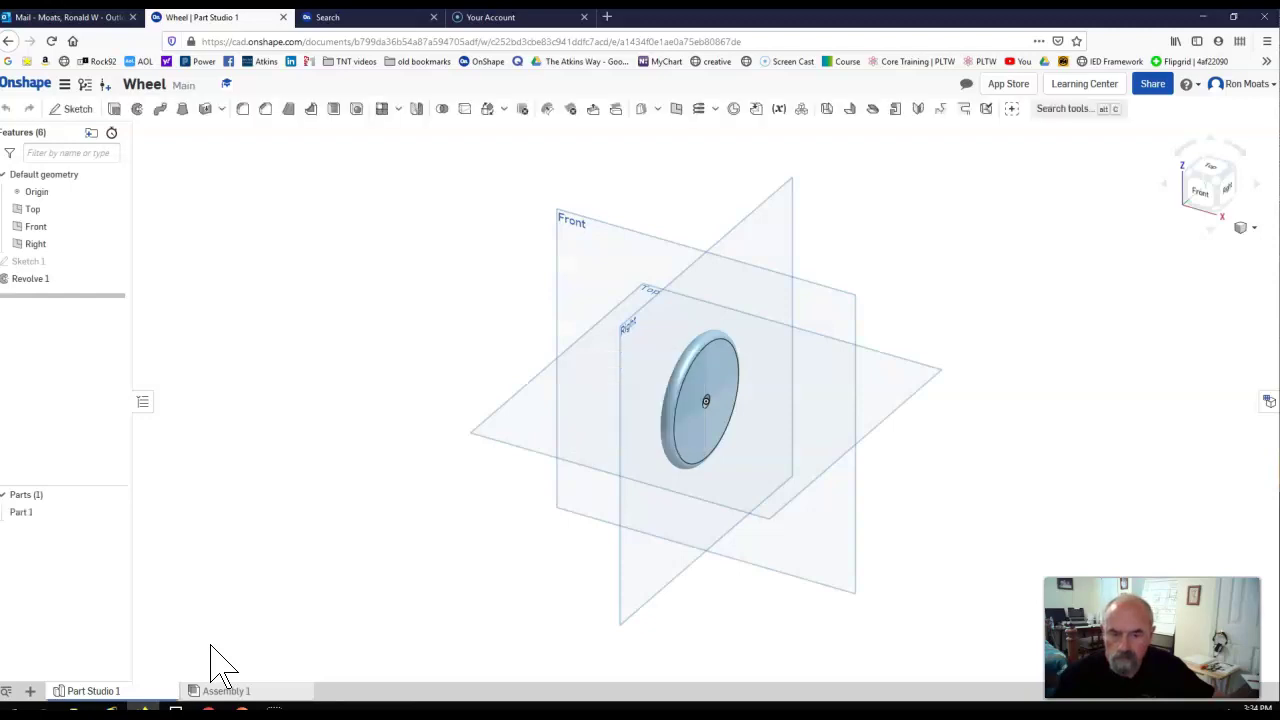
{"action": "left_click", "coordinate": [1191, 171]}
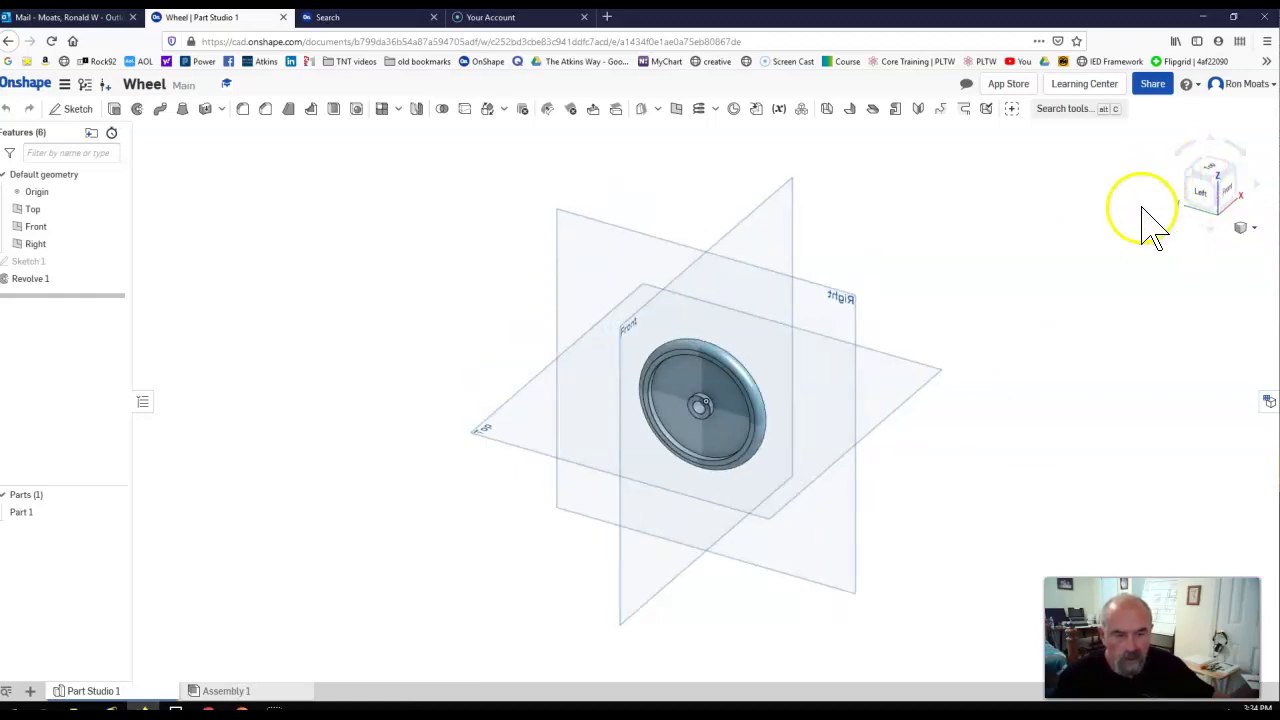
{"action": "left_click", "coordinate": [707, 497]}
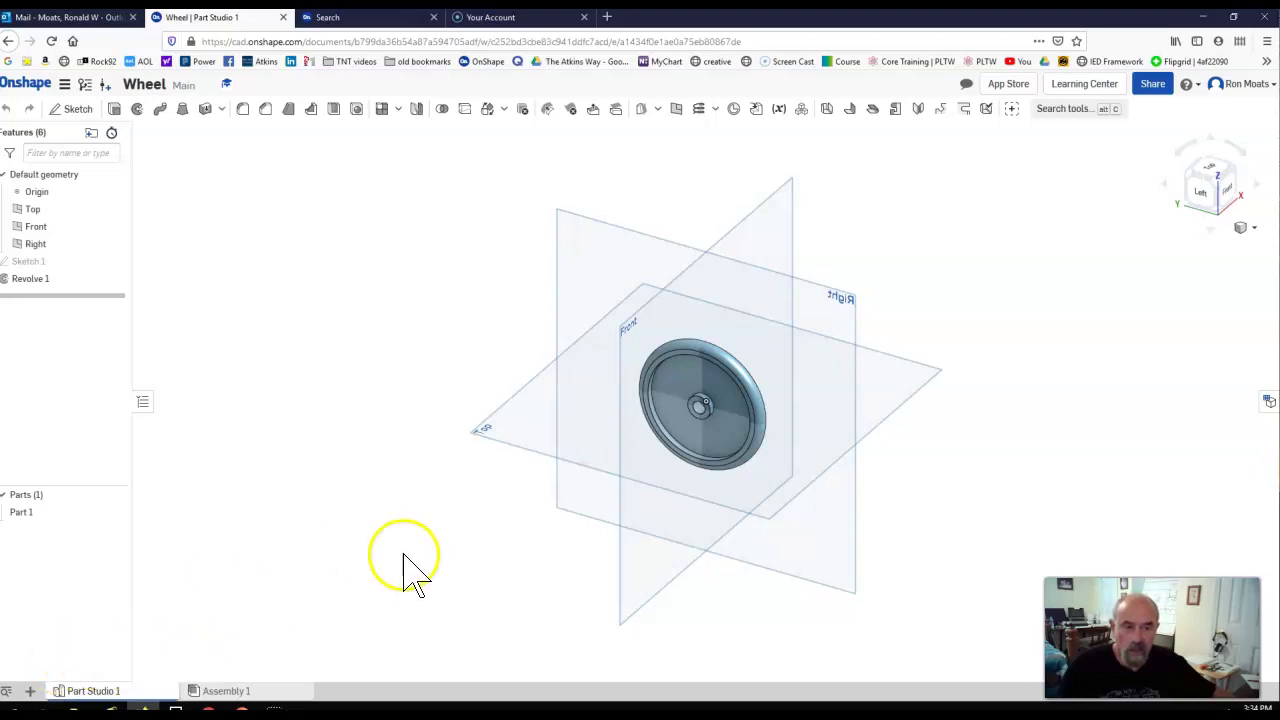
Step: Open the Onshape Learning Center and bring up the already open help search results for "zoom"
{"action": "left_click", "coordinate": [1187, 86]}
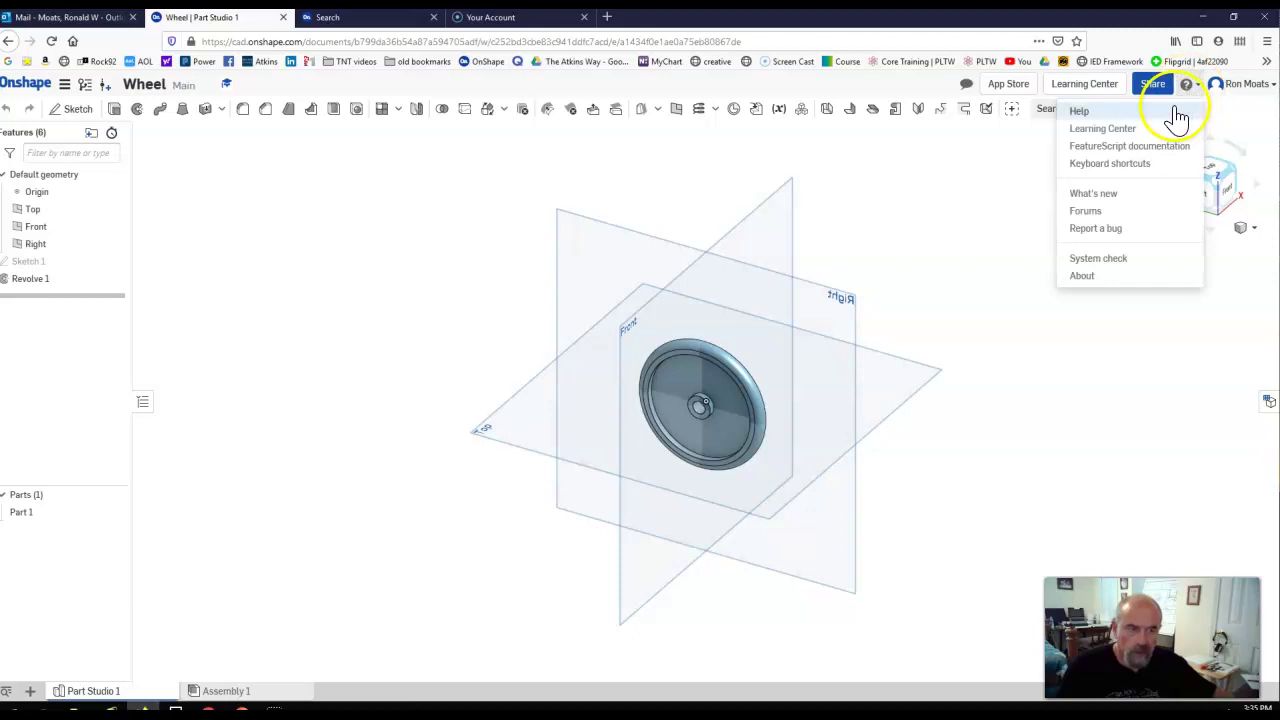
{"action": "left_click", "coordinate": [1106, 131]}
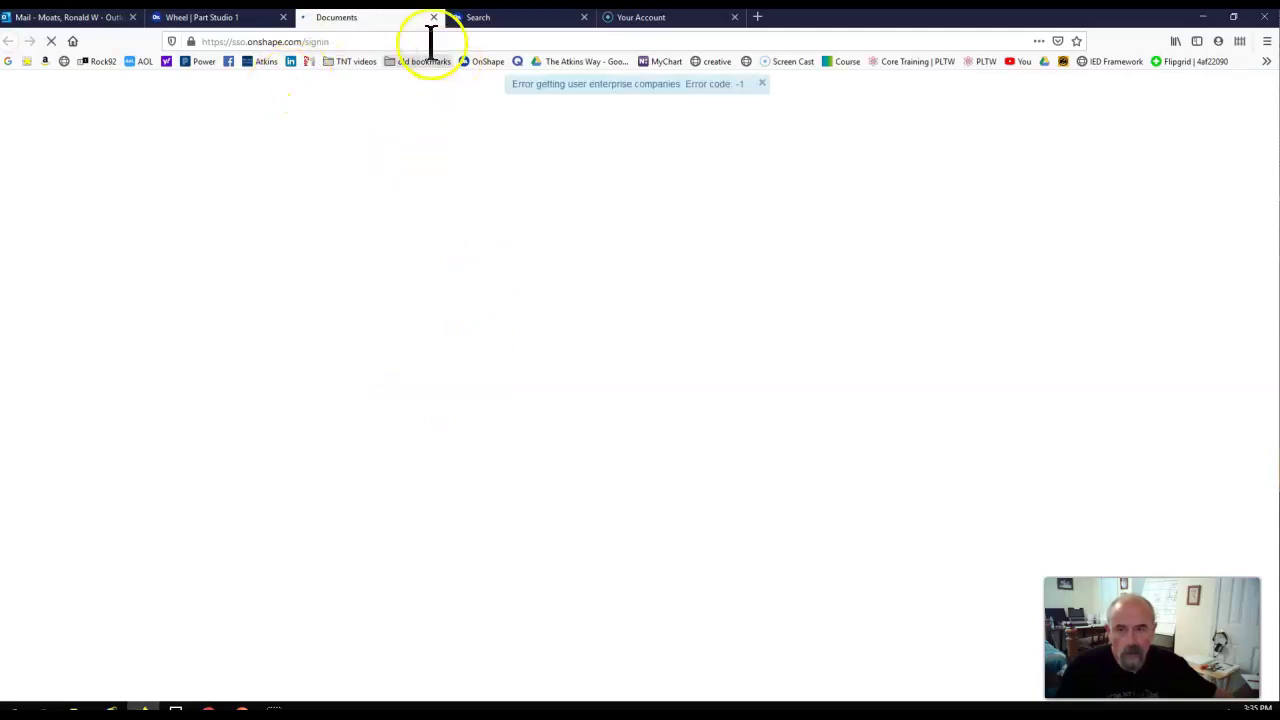
{"action": "left_click", "coordinate": [488, 20]}
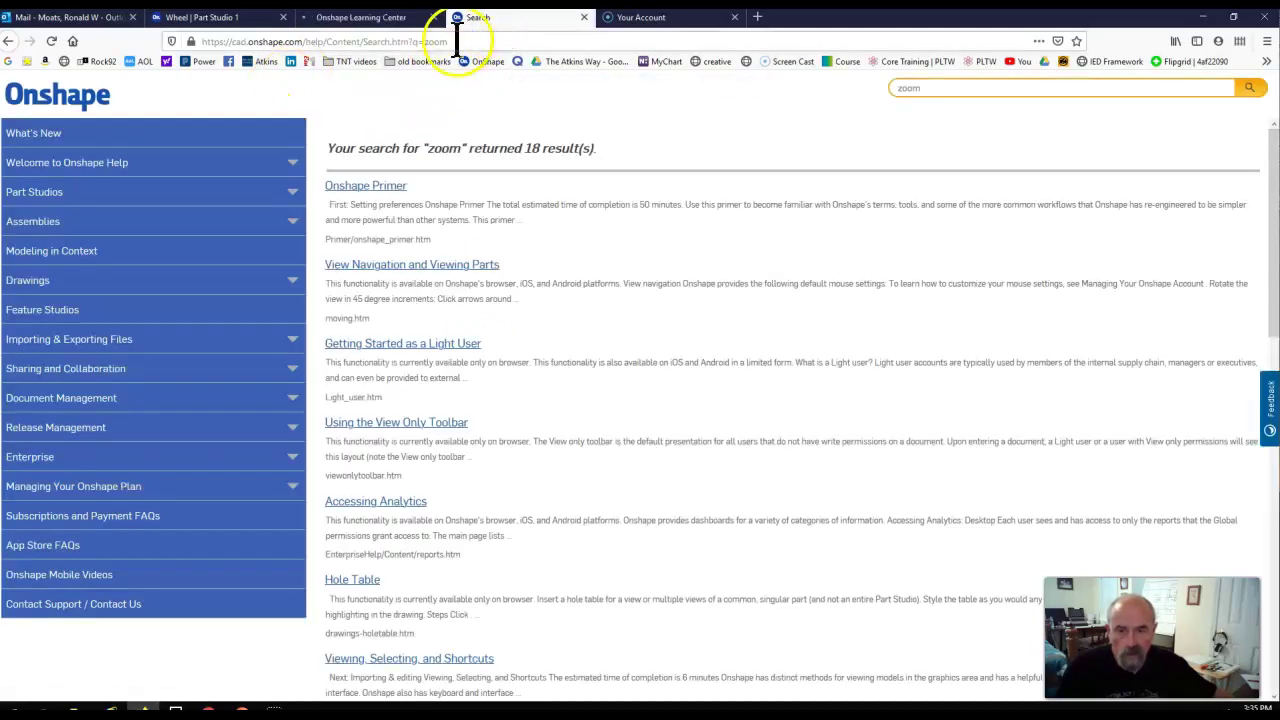